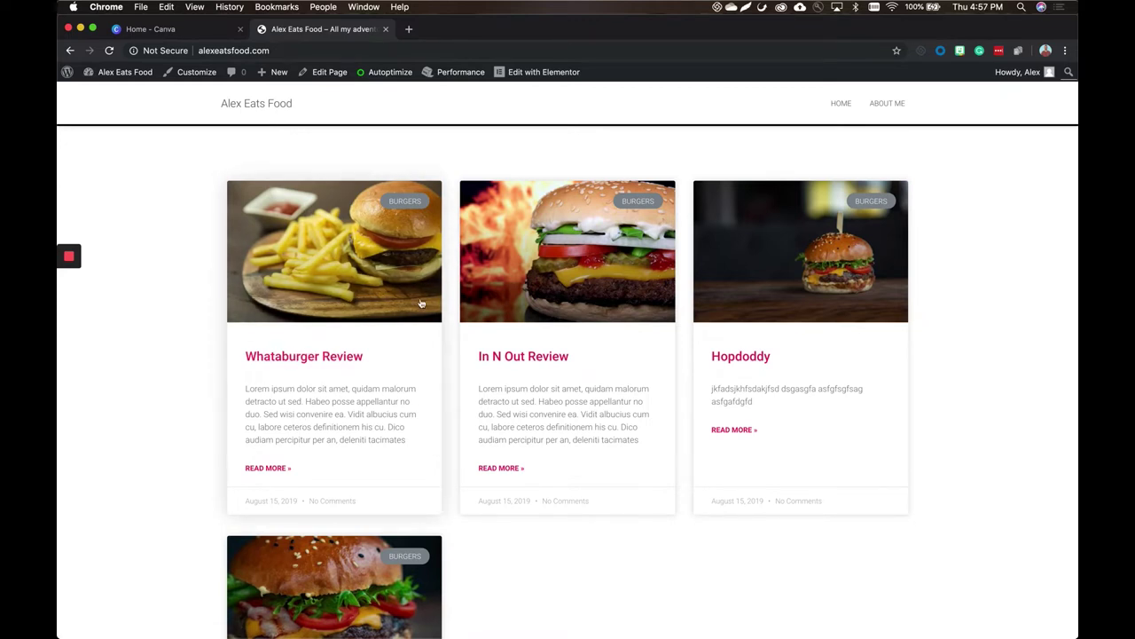
# Search Canva's home page for 'blog' to surface the Blog Banner and Blog Graphic formats.
pyautogui.scroll(-3, 609, 330)
pyautogui.scroll(3, 608, 330)
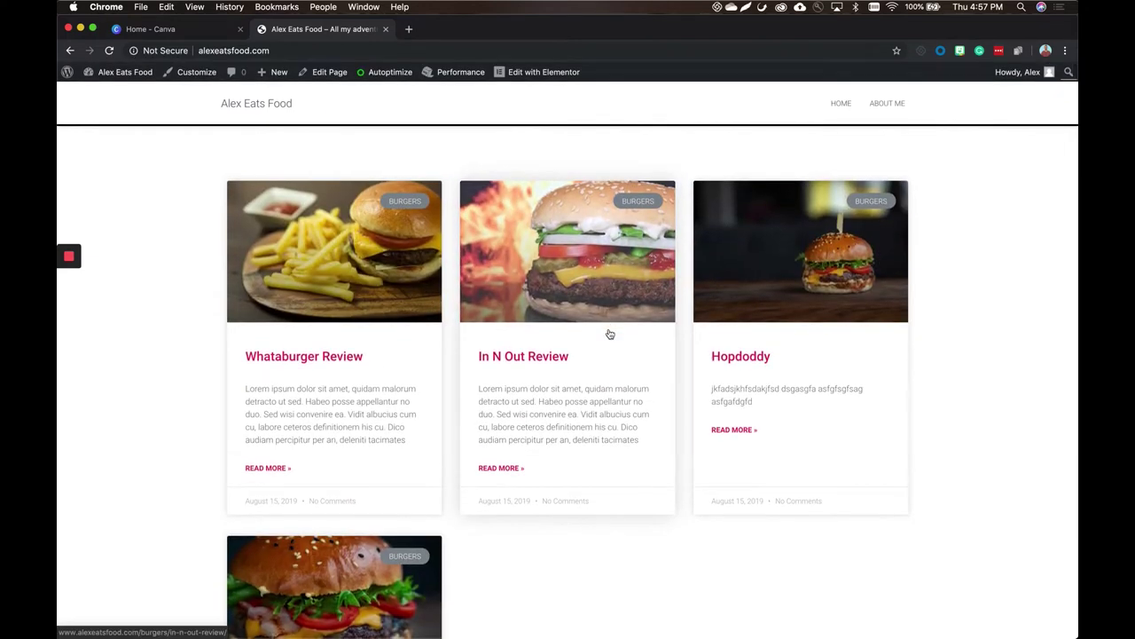
pyautogui.click(153, 28)
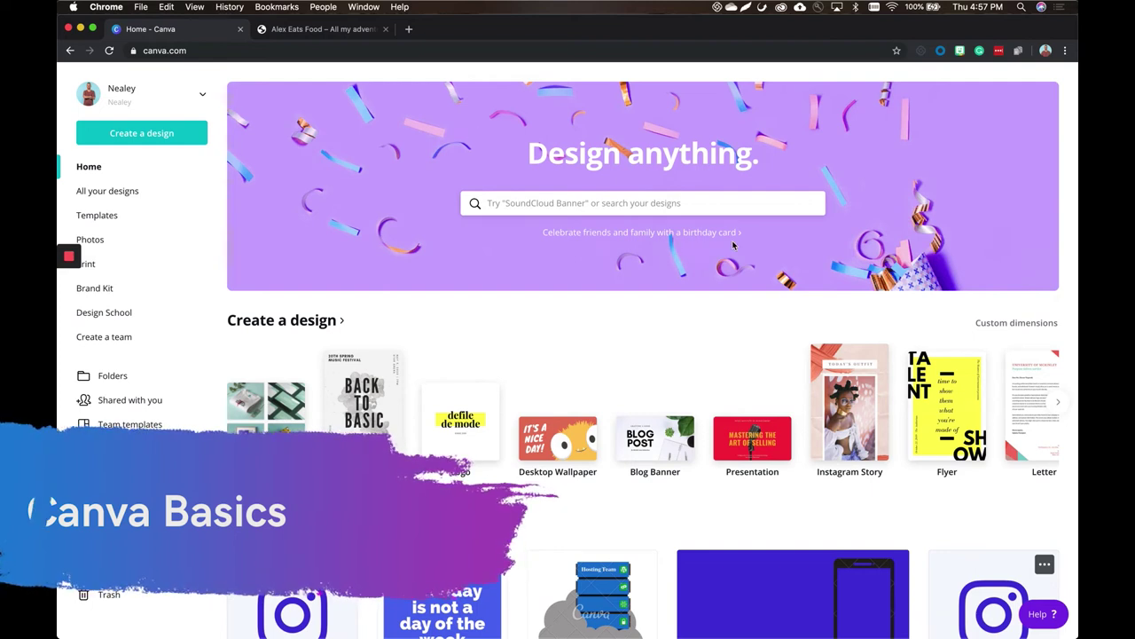
pyautogui.click(599, 202)
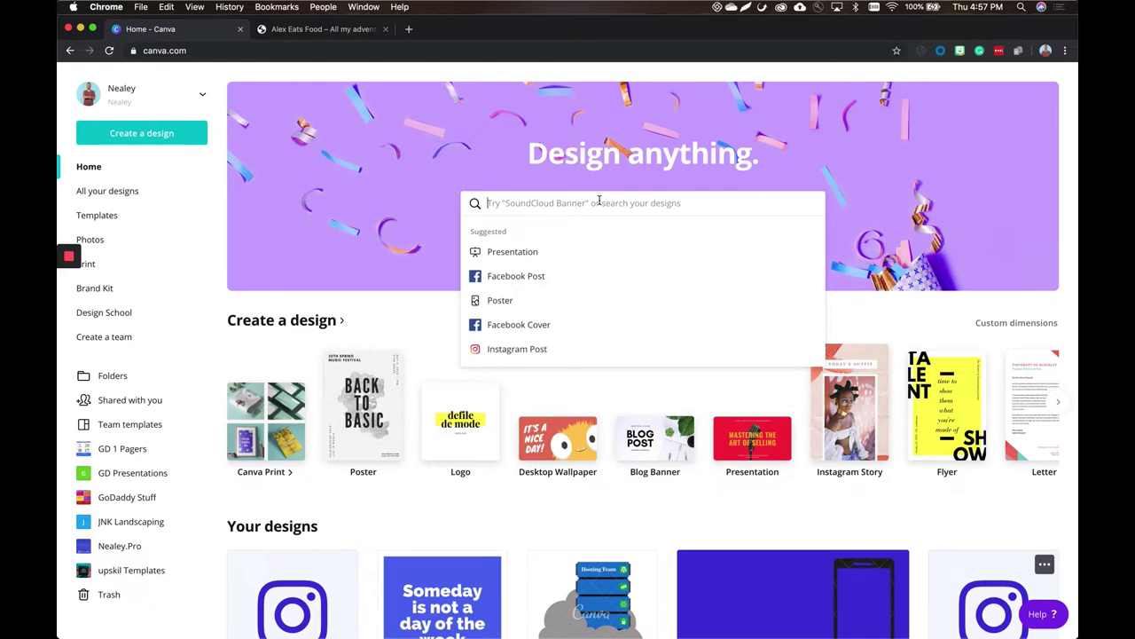
pyautogui.write('blog')
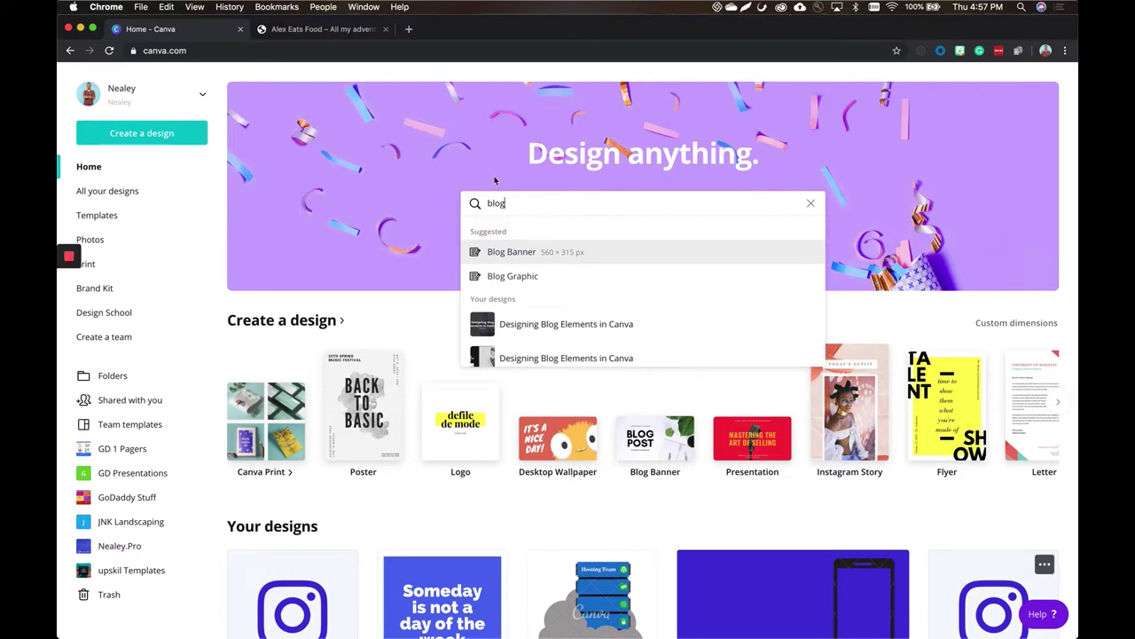
pyautogui.click(274, 31)
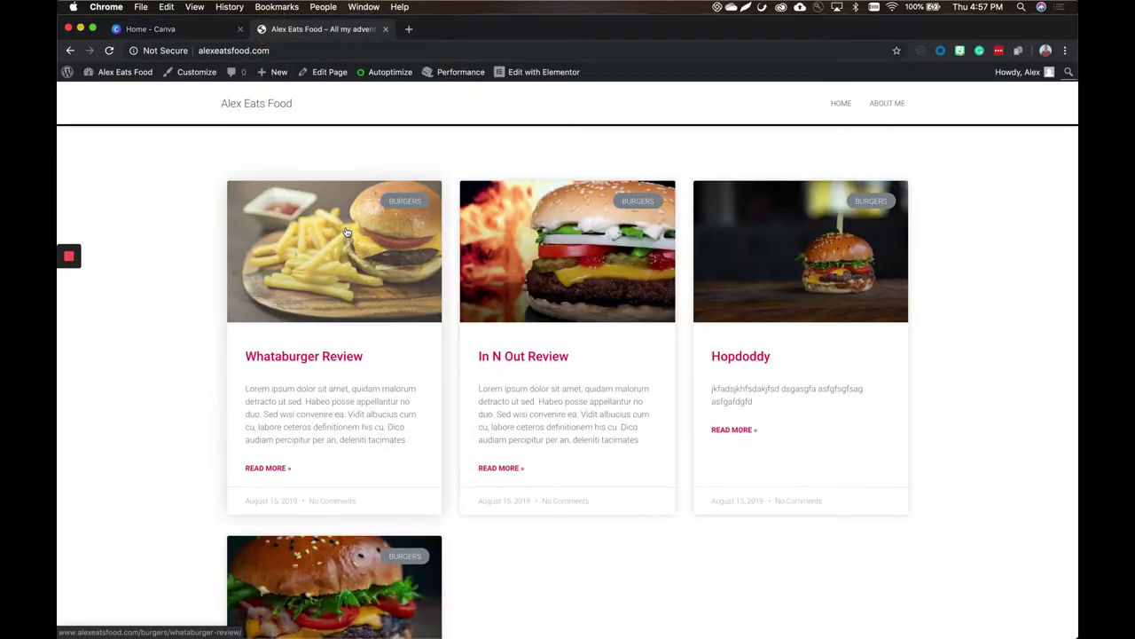
pyautogui.click(173, 28)
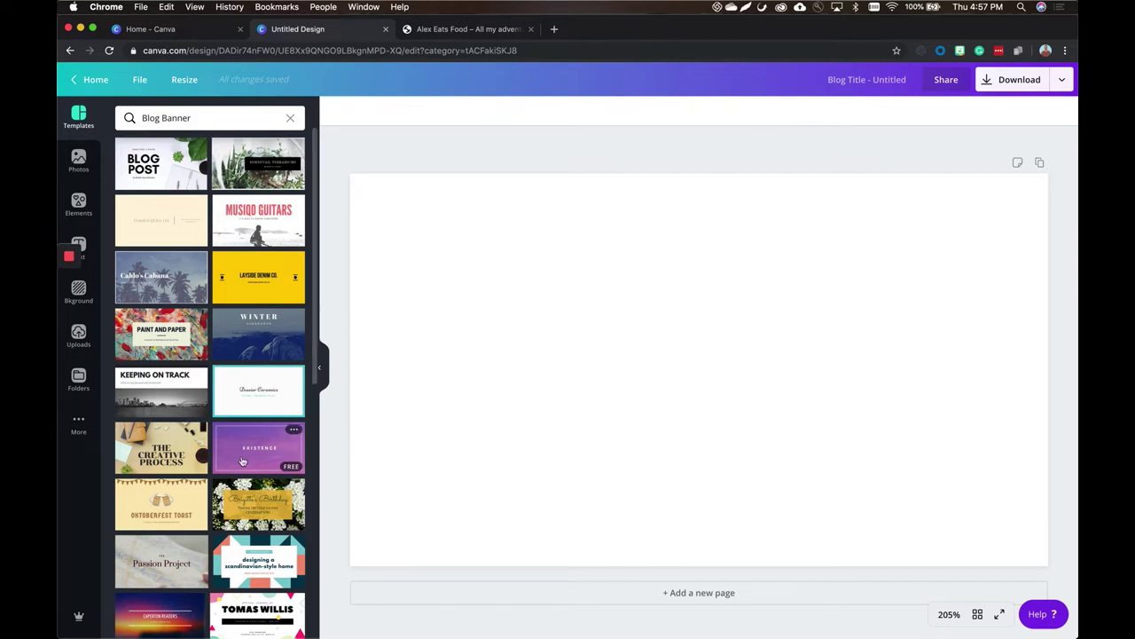
# Apply 'The Art Exhibit' blurred-flower template to the new Blog Banner design.
pyautogui.scroll(-10, 242, 459)
pyautogui.scroll(-5, 242, 460)
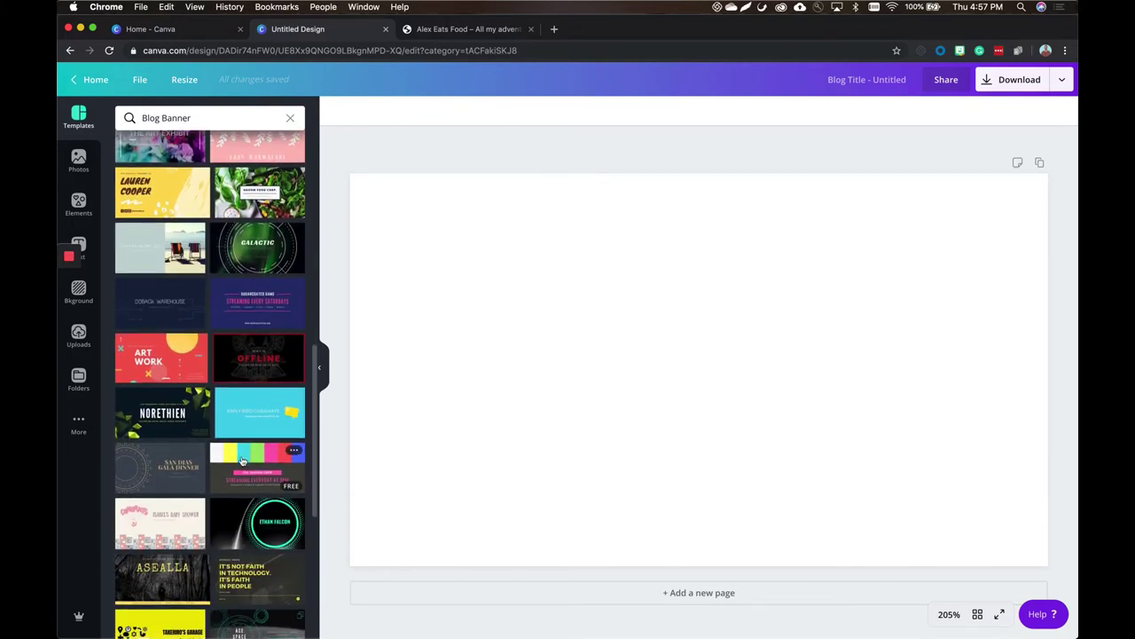
pyautogui.scroll(15, 242, 460)
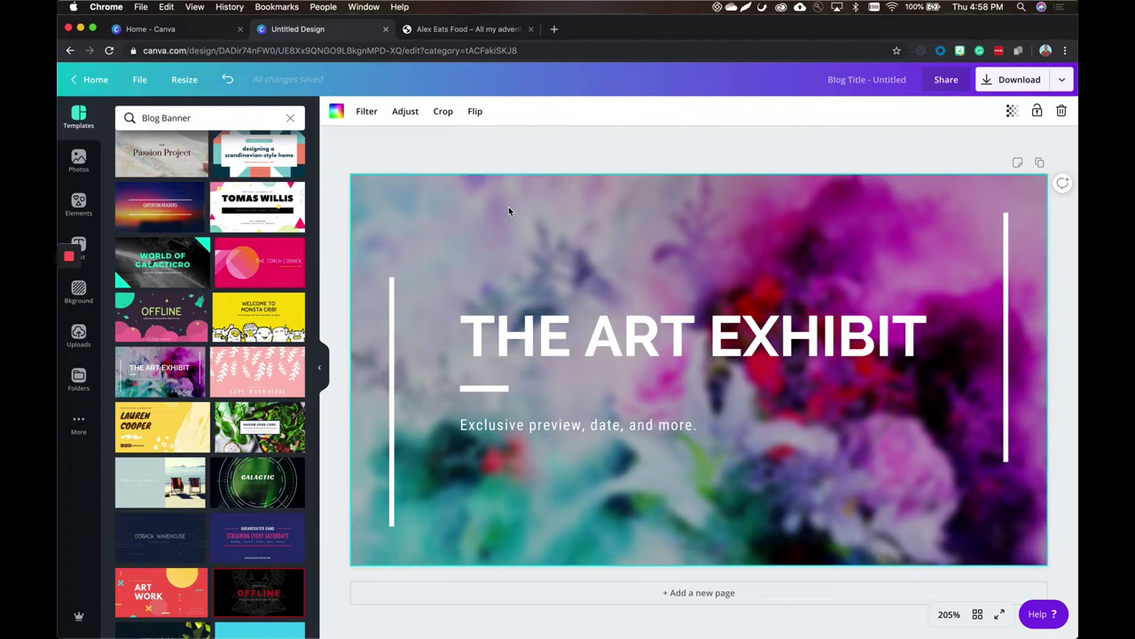
pyautogui.click(565, 346)
# Change the heading to 'WHATABURGER REVIEW' and the subtitle to 'All about their burgers and fries'.
pyautogui.click(565, 346)
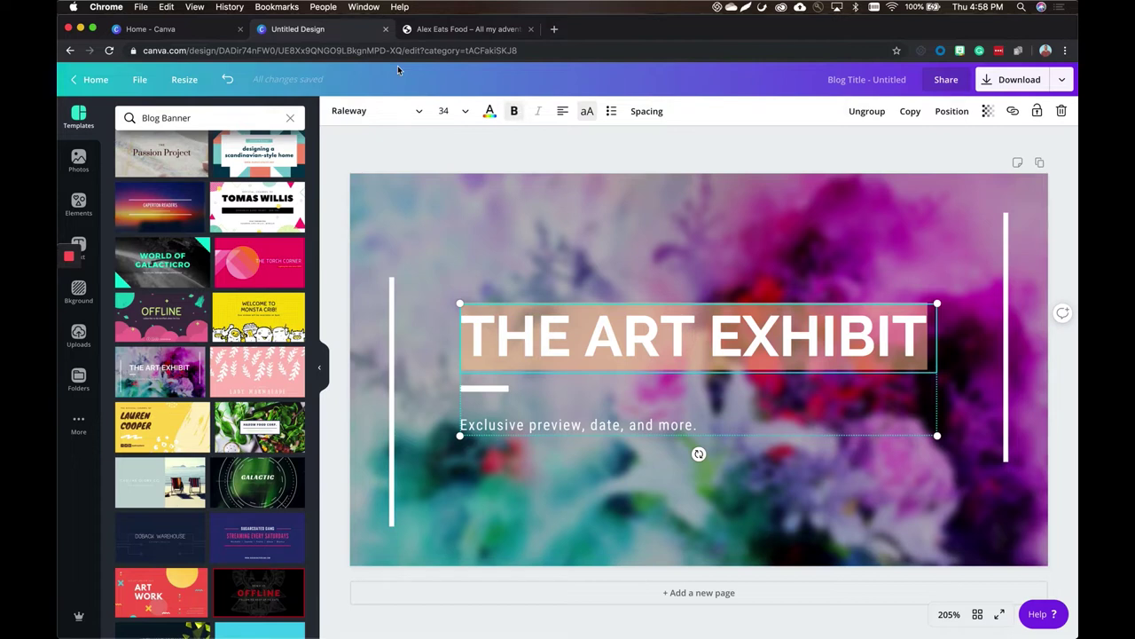
pyautogui.write('WHATE')
pyautogui.press('BackSpace')
pyautogui.write('AB')
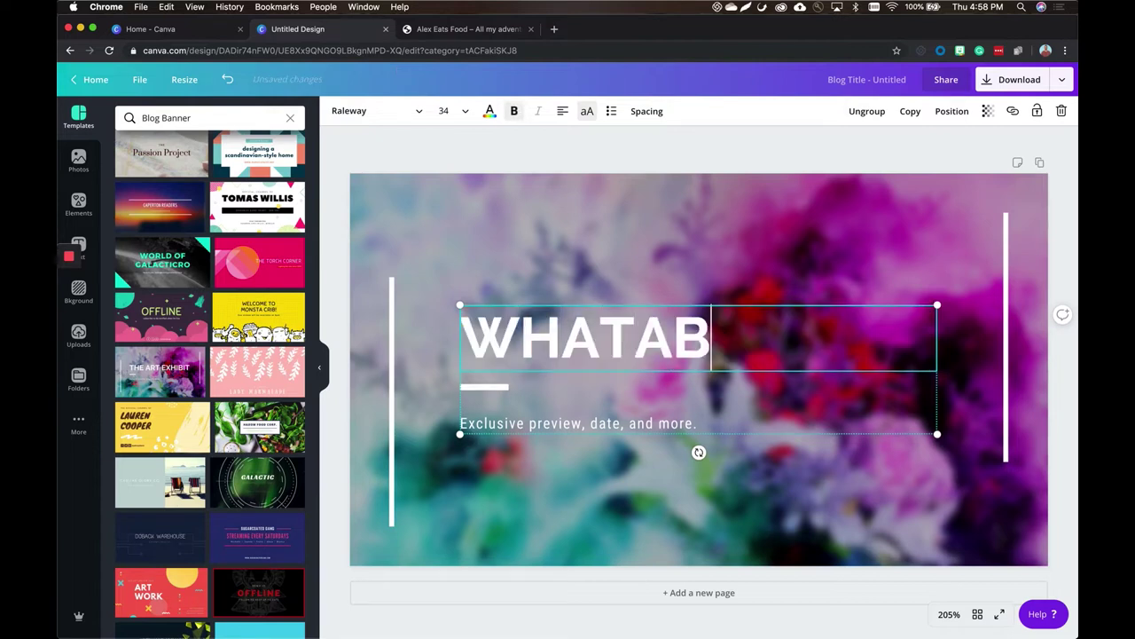
pyautogui.write('URGER REV')
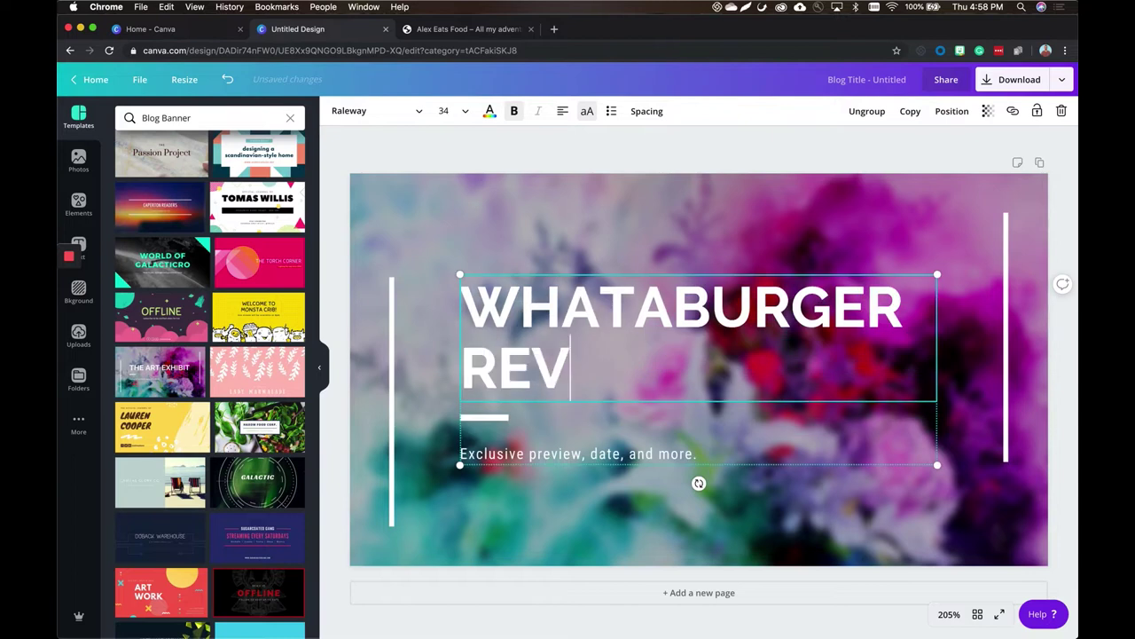
pyautogui.write('IEW')
pyautogui.click(517, 461)
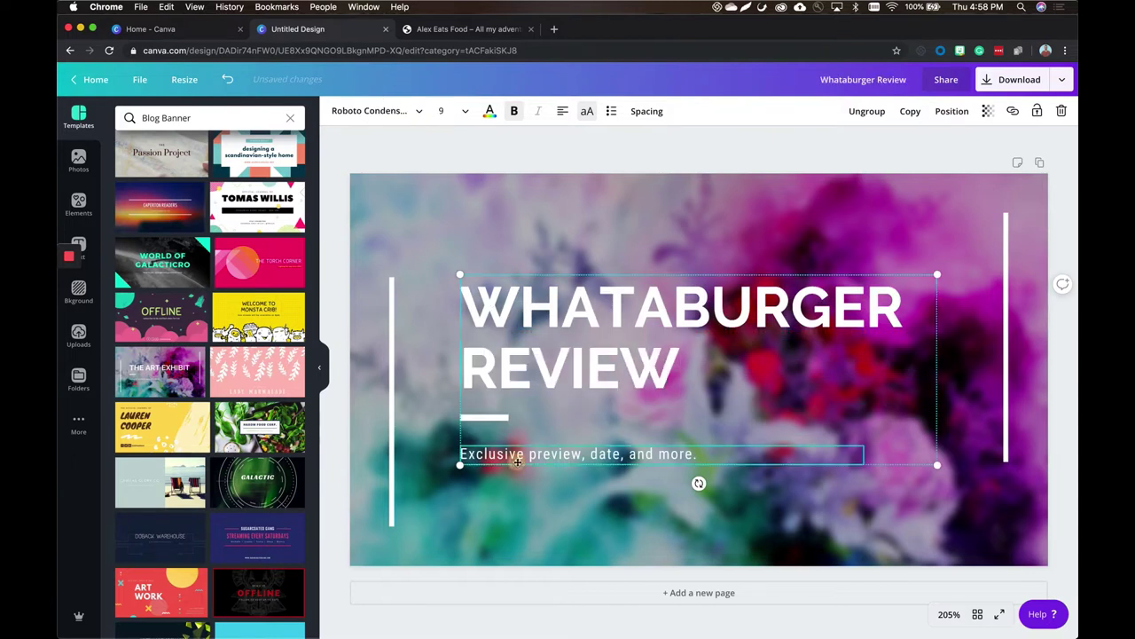
pyautogui.doubleClick(517, 462)
pyautogui.write('All ab')
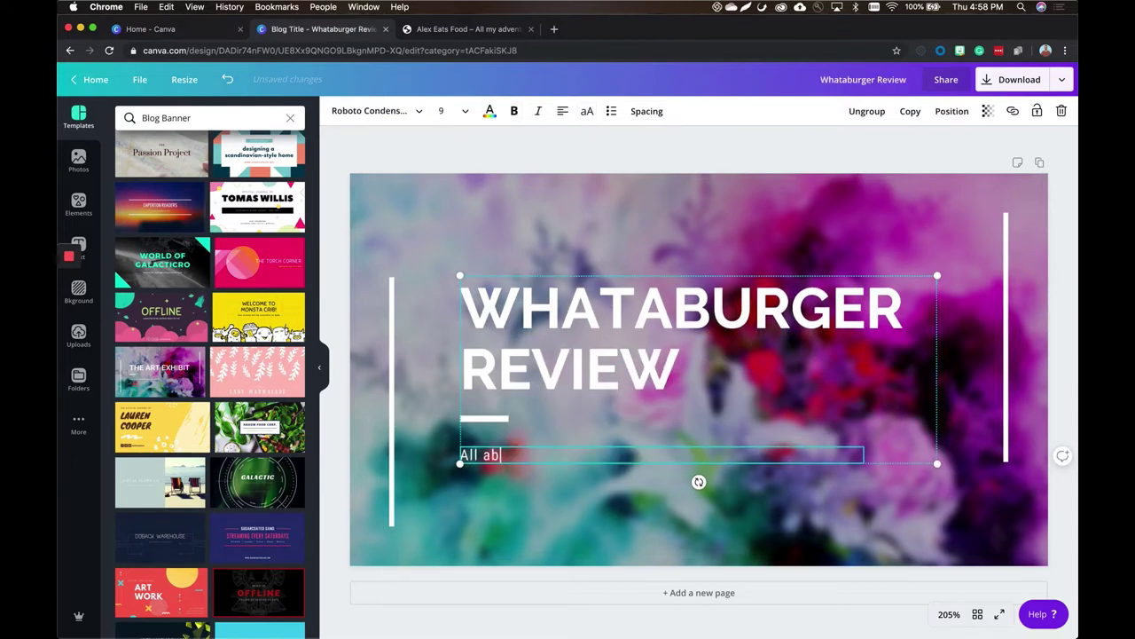
pyautogui.write('out their burgers ')
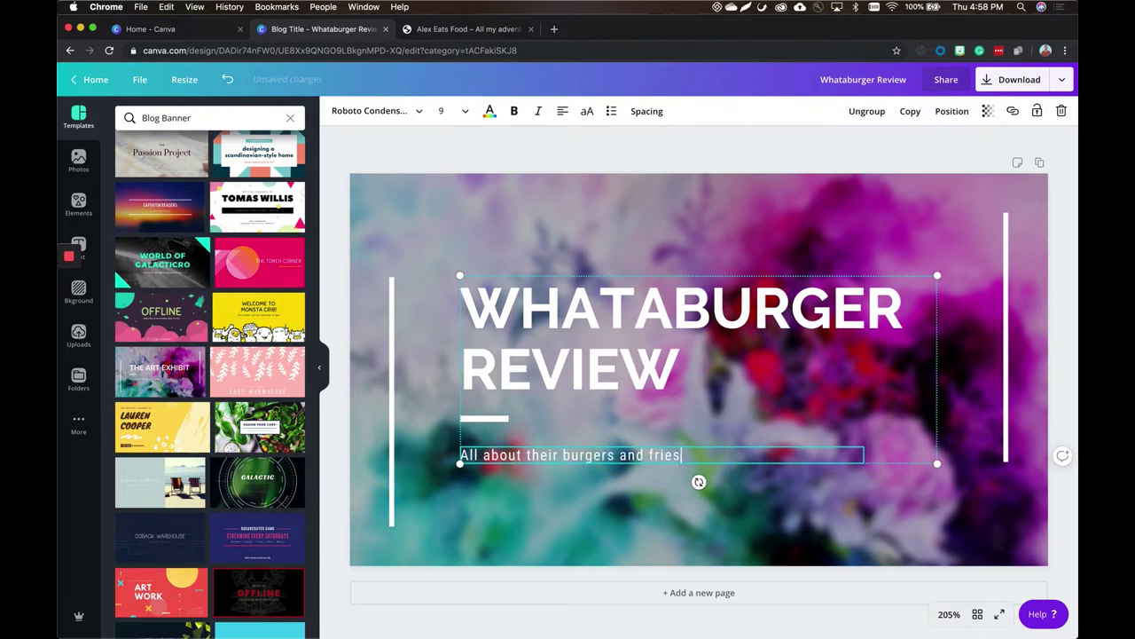
pyautogui.write('and fries')
# Select the entire WHATABURGER REVIEW title and bring up its font list.
pyautogui.click(645, 318)
pyautogui.click(642, 324)
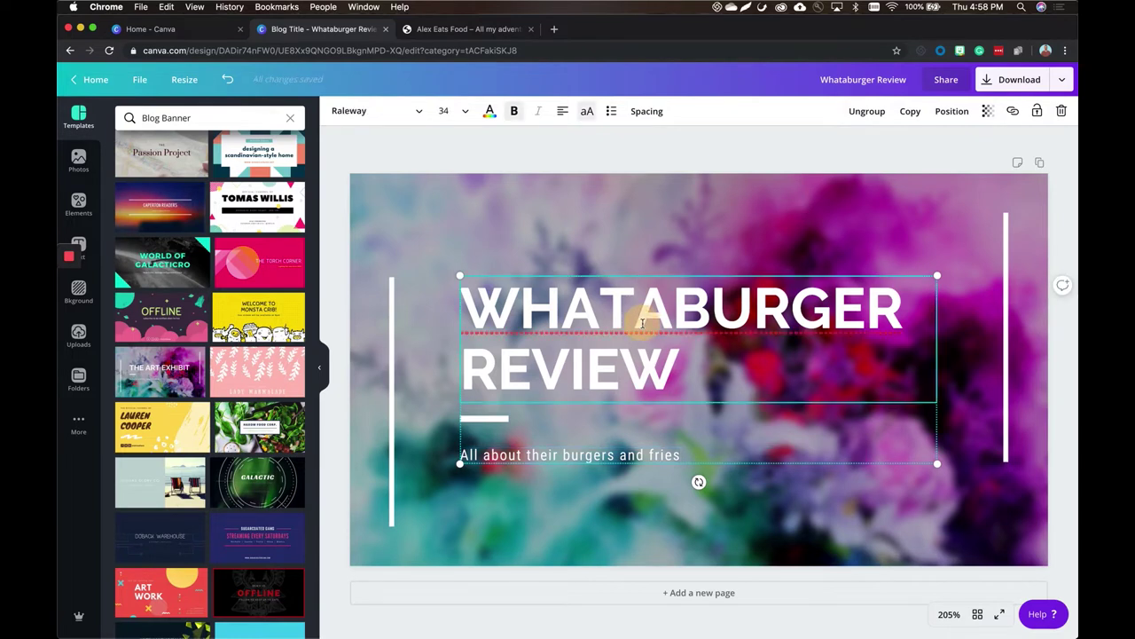
pyautogui.tripleClick(642, 323)
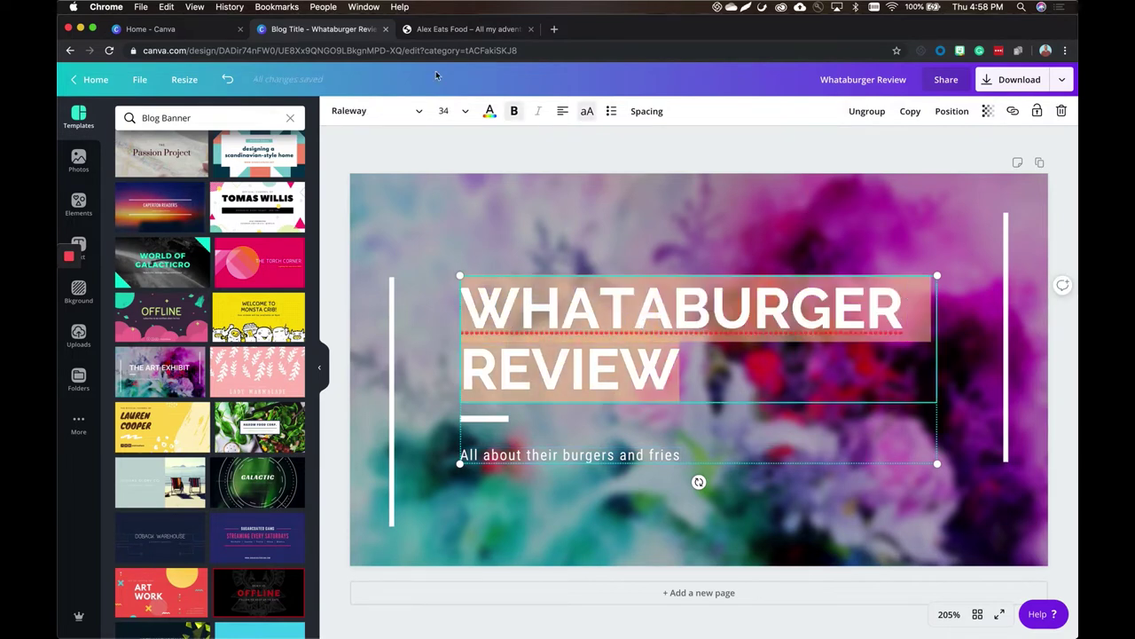
pyautogui.click(399, 113)
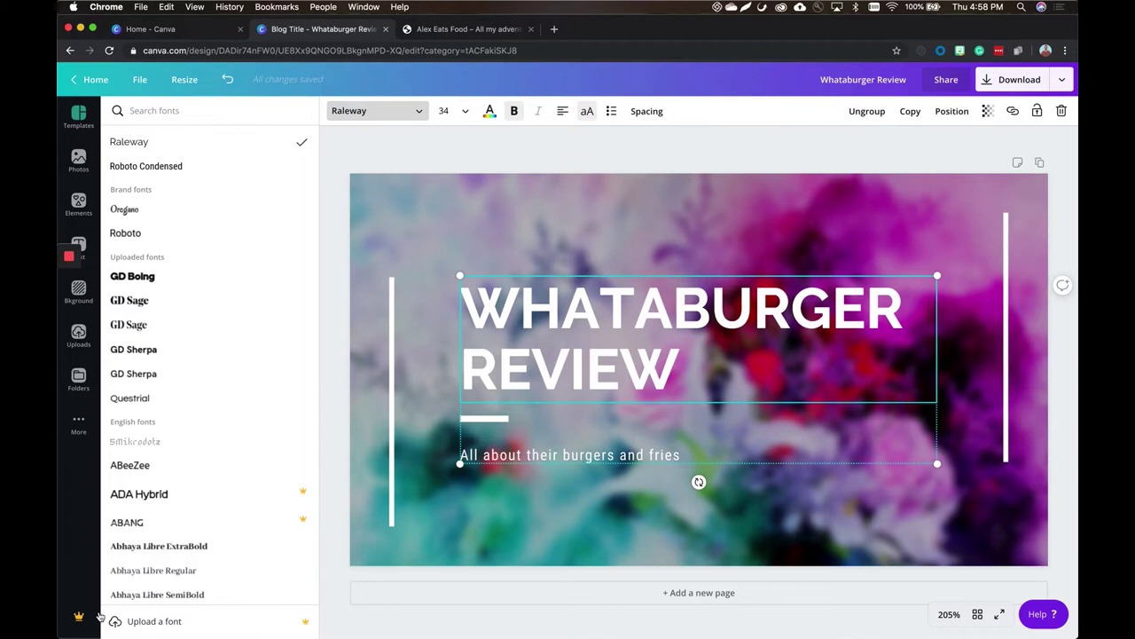
# Search fonts for 'popp' and set the heading in Poppins Bold instead of Raleway.
pyautogui.scroll(-5, 170, 467)
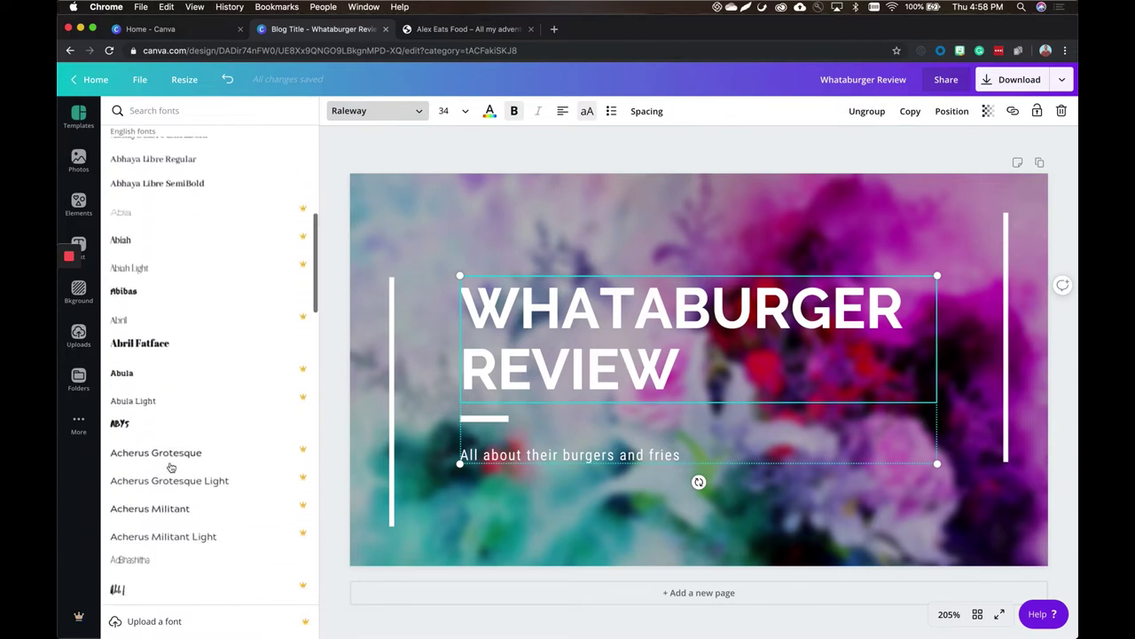
pyautogui.scroll(-10, 171, 467)
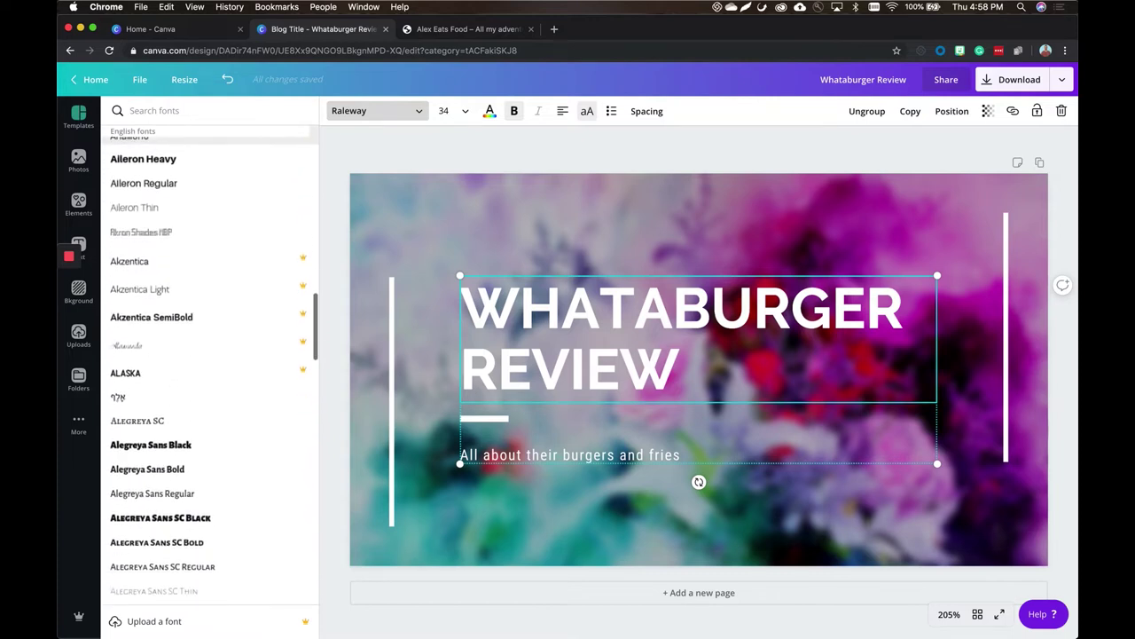
pyautogui.write('poppins')
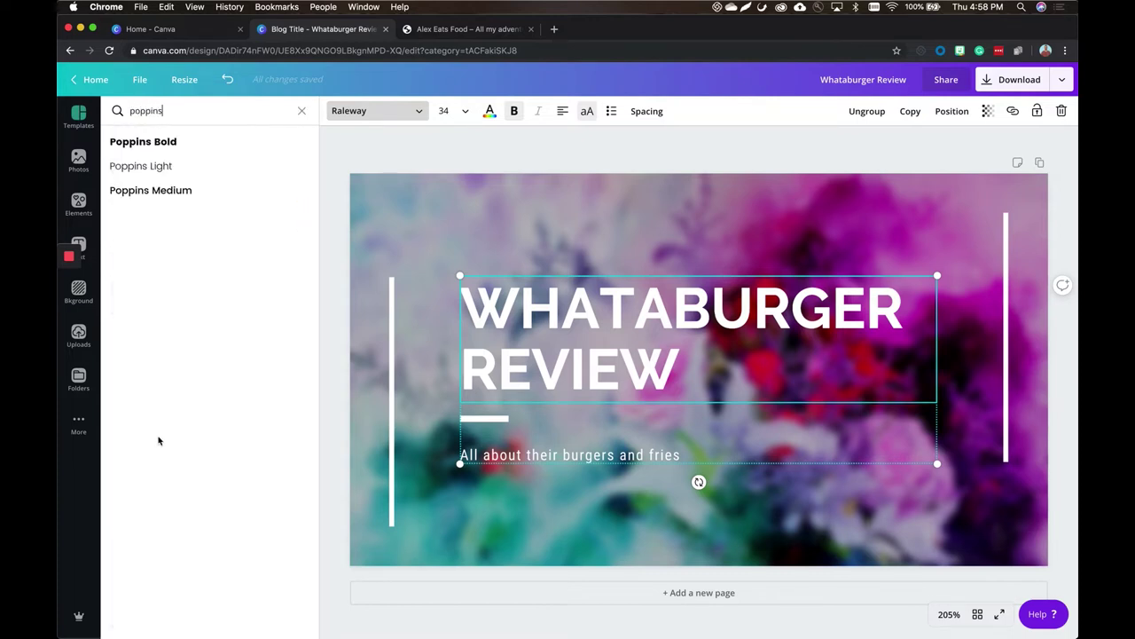
pyautogui.click(186, 141)
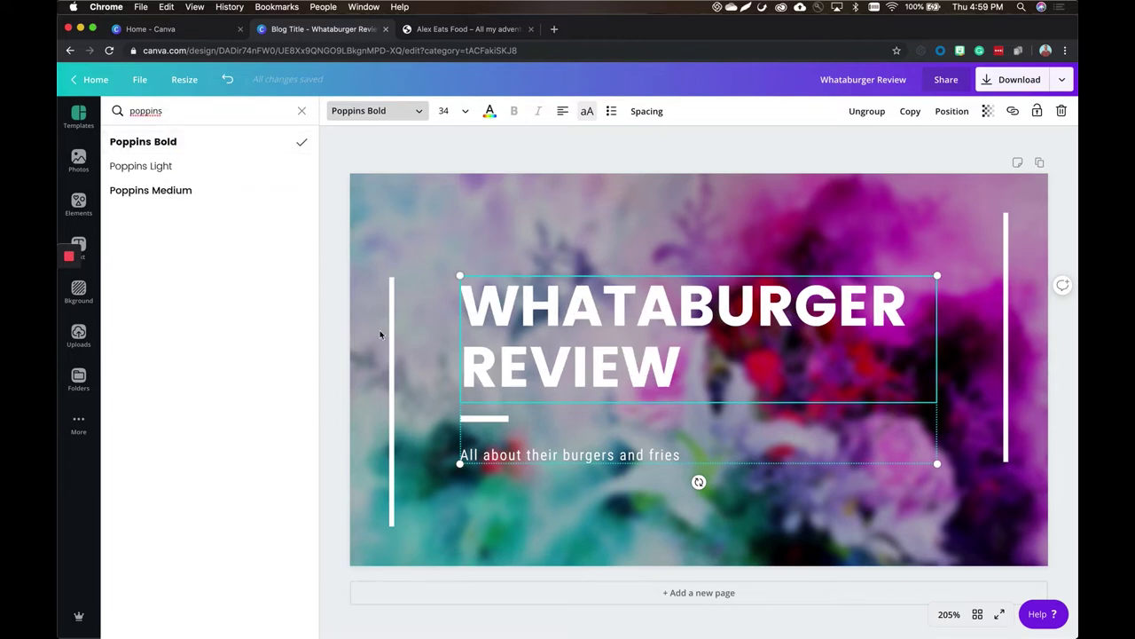
pyautogui.click(417, 249)
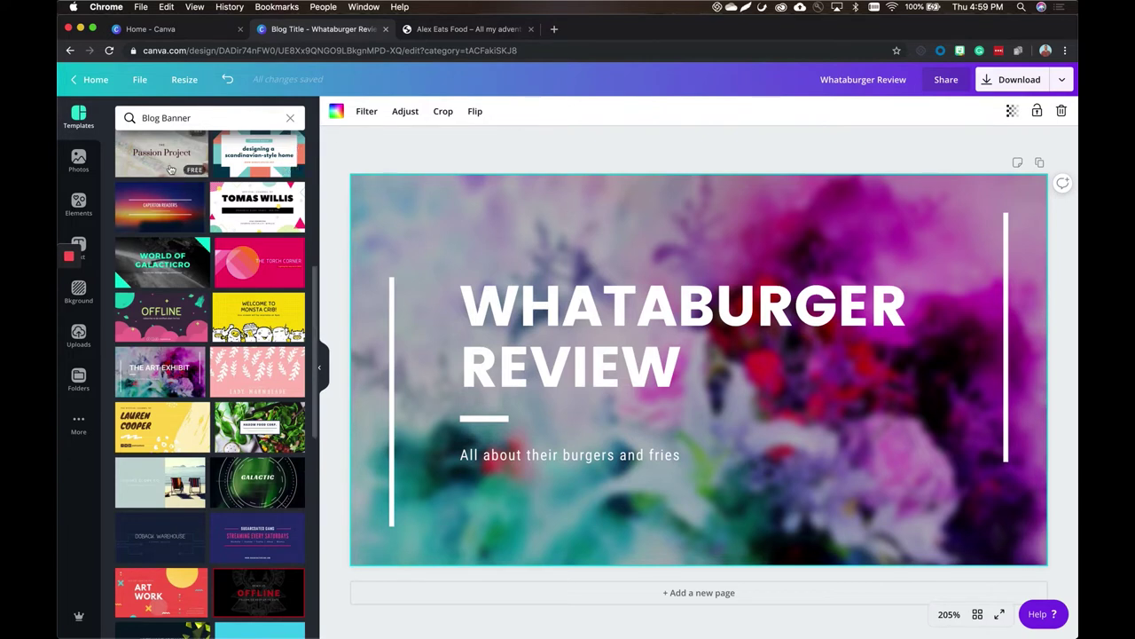
# Swap the flower background for a close-up burger photo from a 'burger' stock photo search.
pyautogui.click(79, 159)
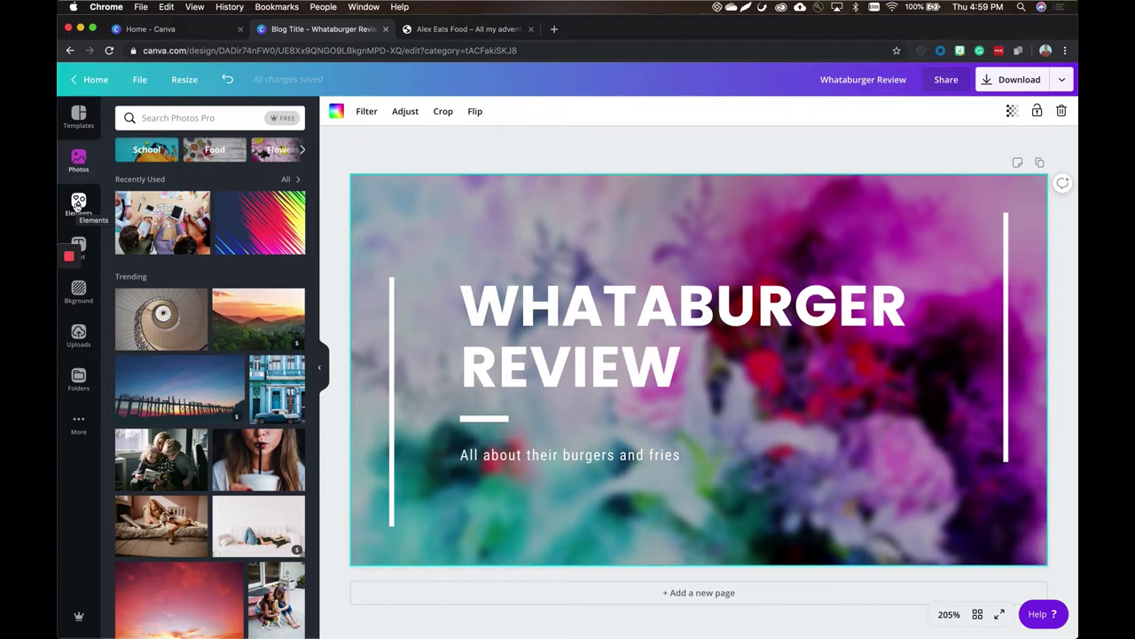
pyautogui.click(173, 122)
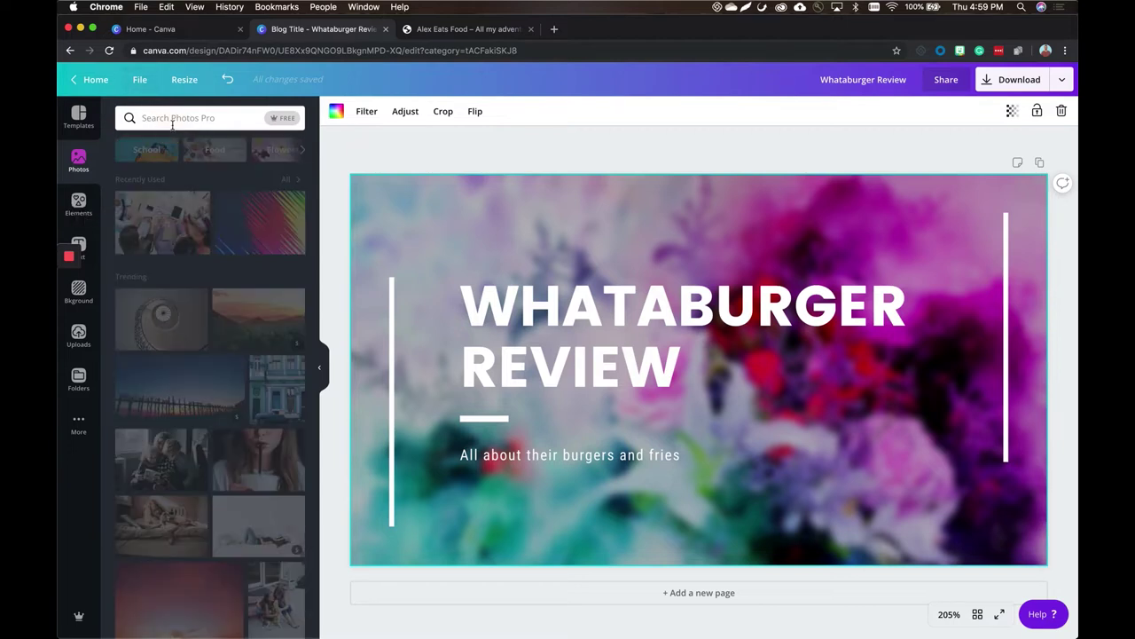
pyautogui.click(172, 118)
pyautogui.write('burgers')
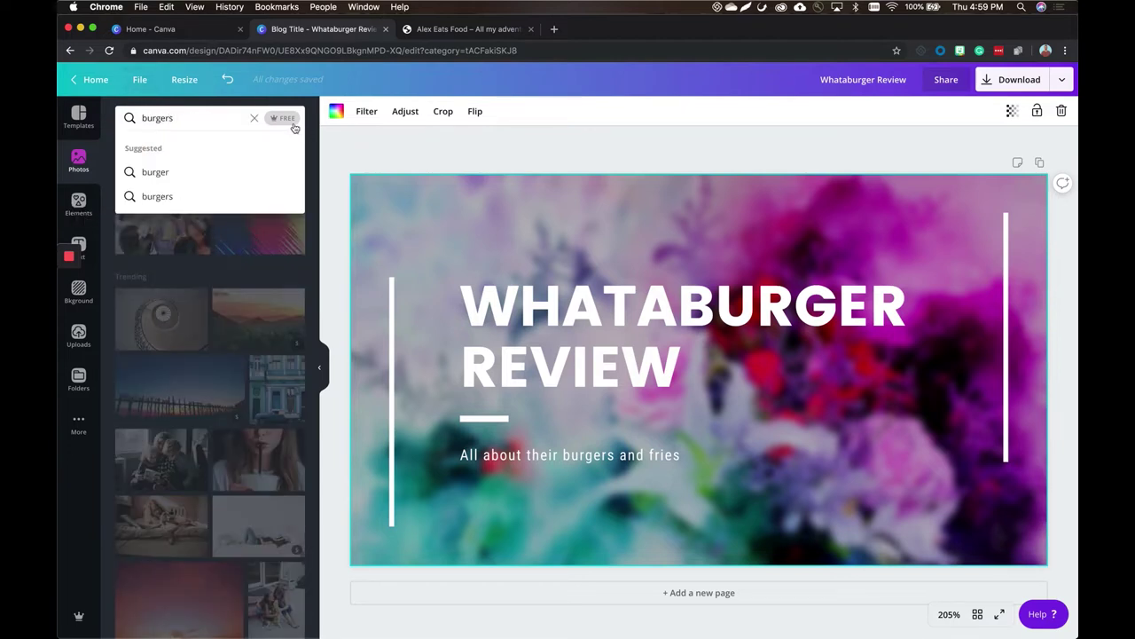
pyautogui.press('Return')
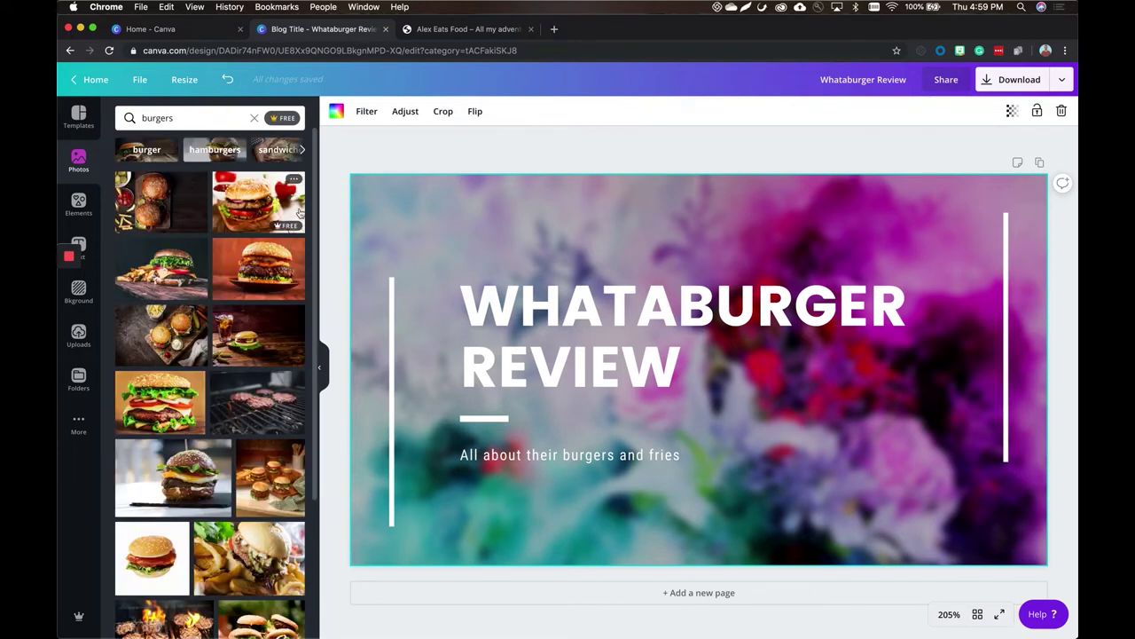
pyautogui.moveTo(248, 213); pyautogui.dragTo(388, 204)
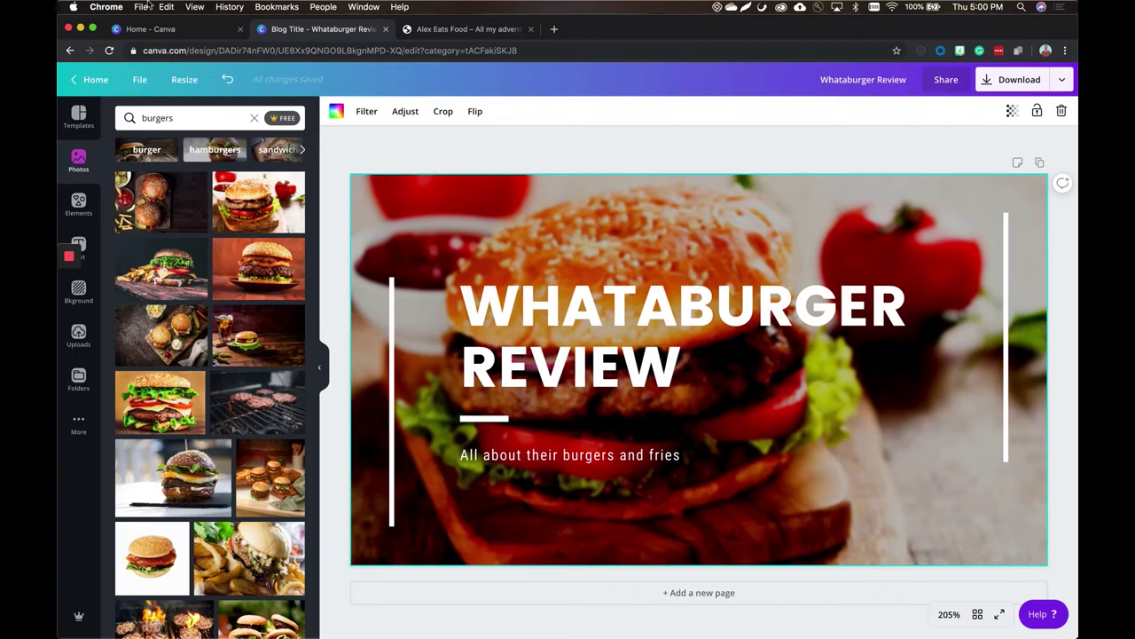
pyautogui.click(78, 204)
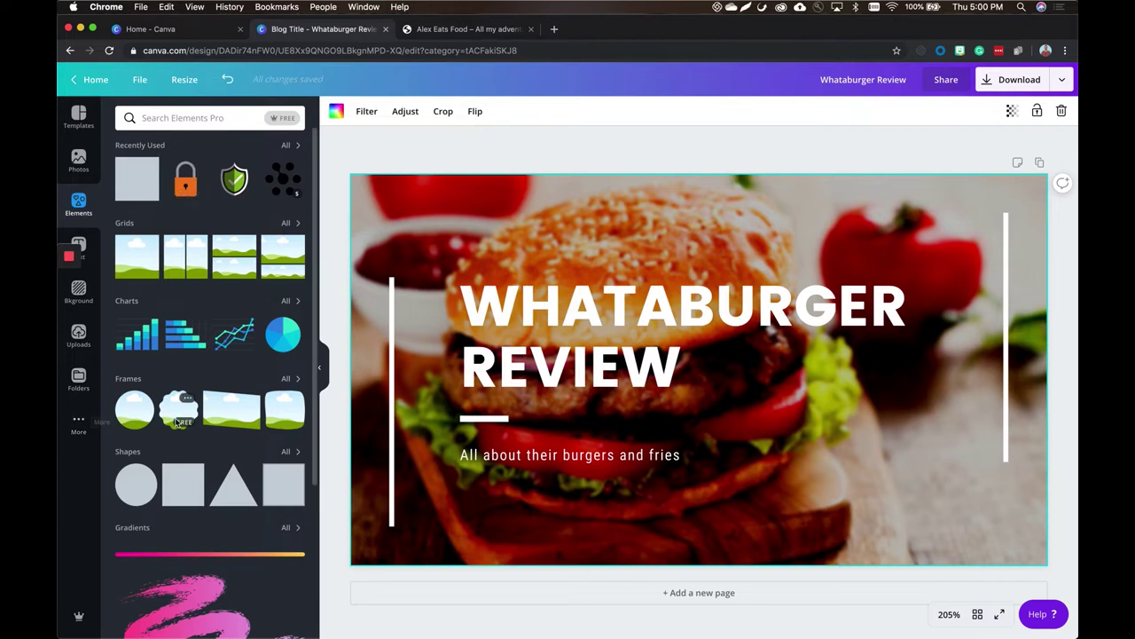
# Add the first Grids sky-and-hills frame and resize it over the banner's right side.
pyautogui.scroll(-1, 177, 373)
pyautogui.scroll(1, 180, 363)
pyautogui.moveTo(146, 260); pyautogui.dragTo(420, 219)
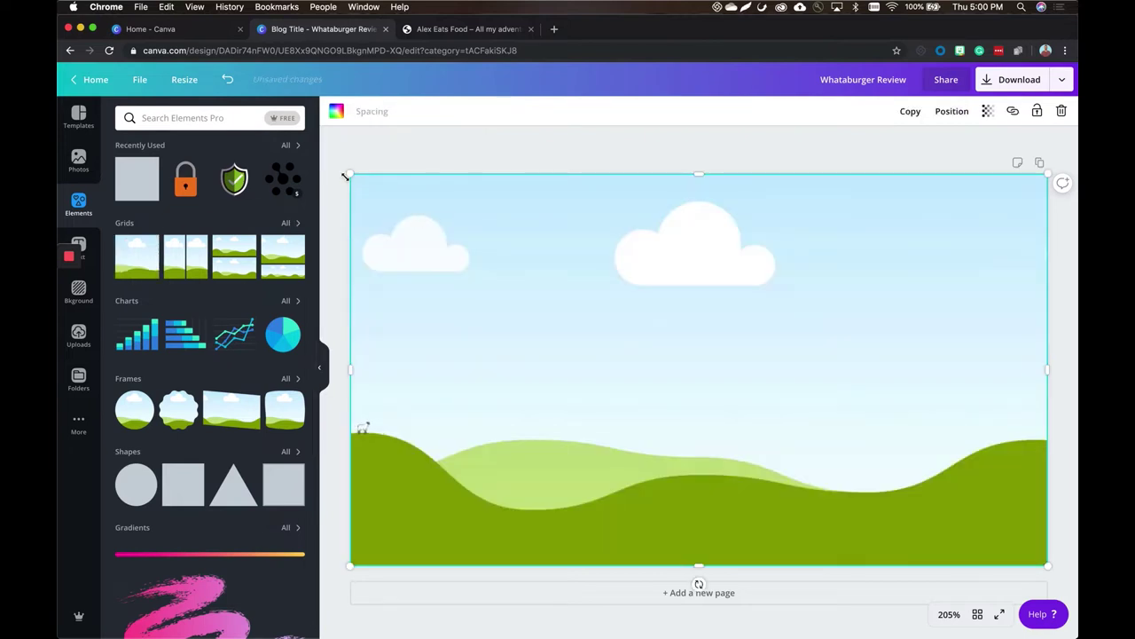
pyautogui.moveTo(346, 176); pyautogui.dragTo(789, 175)
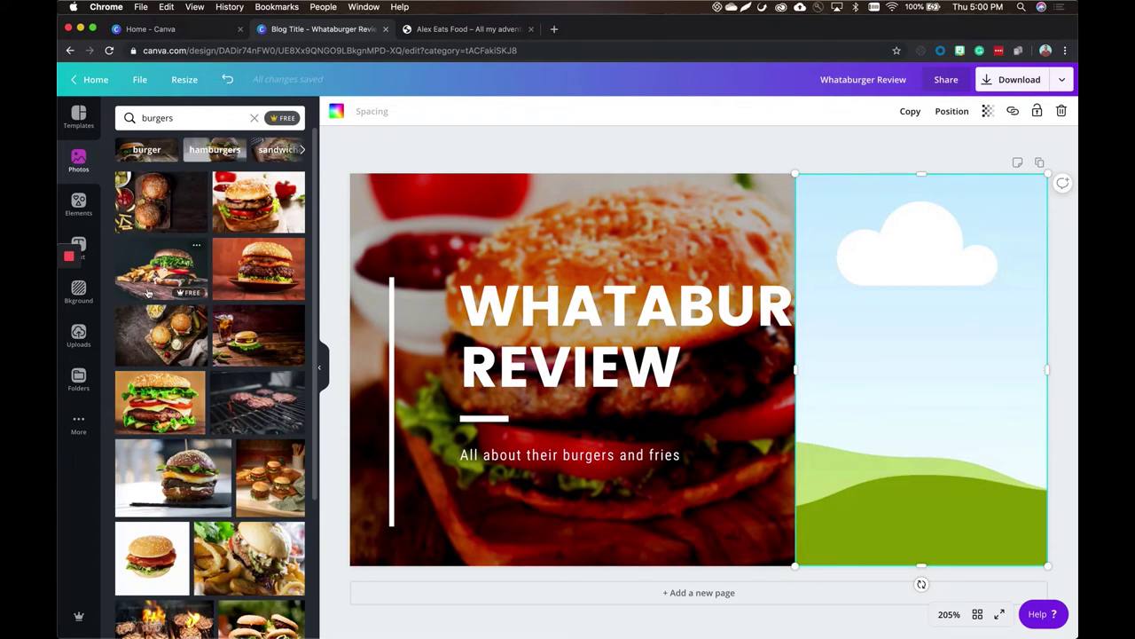
# Try burger and grilled-patty photos in the right-hand frame, then undo so the full background returns.
pyautogui.moveTo(148, 293); pyautogui.dragTo(946, 432)
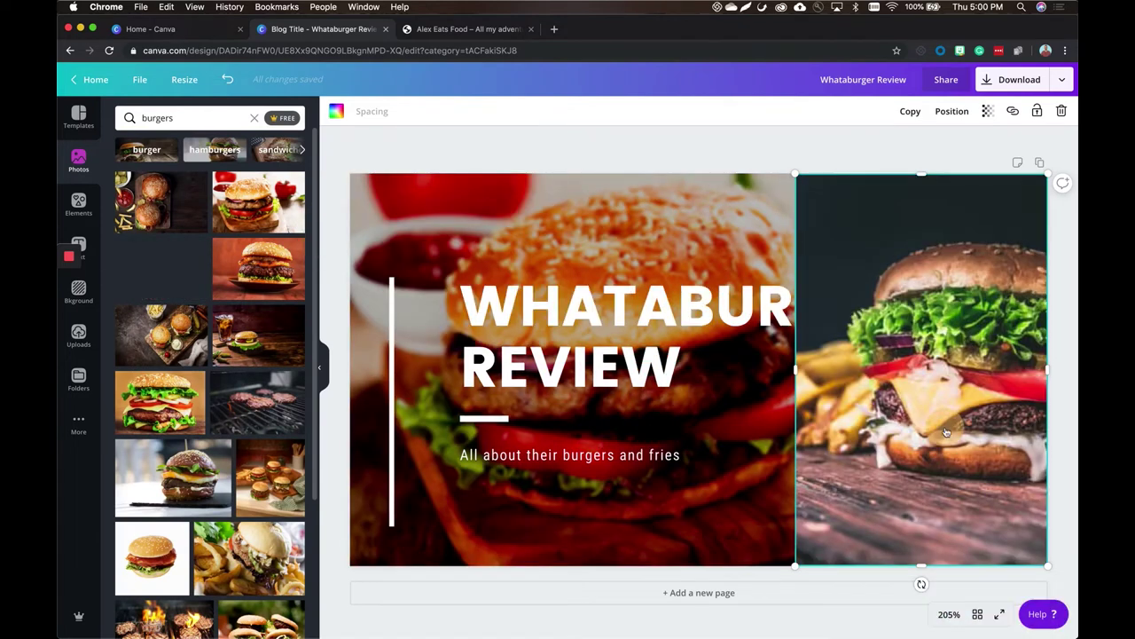
pyautogui.click(707, 147)
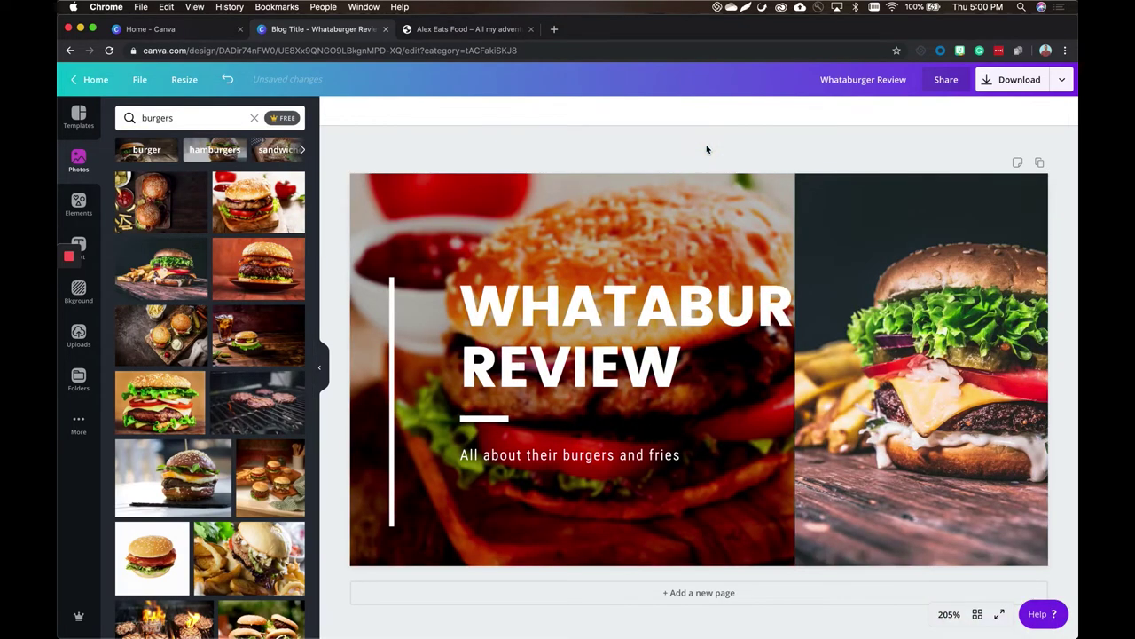
pyautogui.click(893, 266)
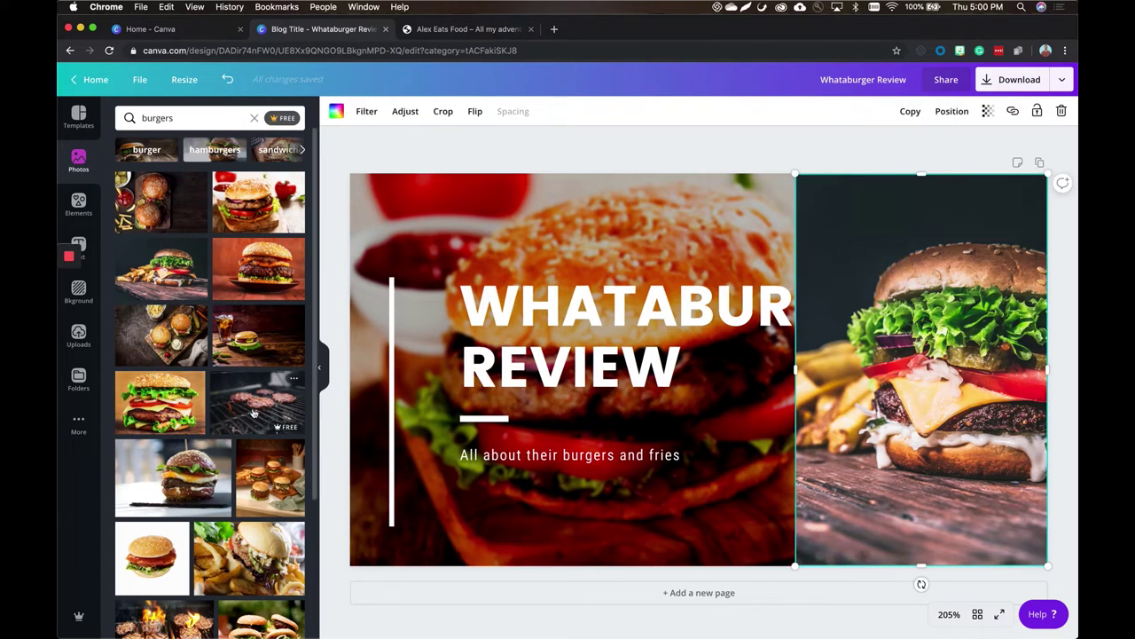
pyautogui.moveTo(297, 413); pyautogui.dragTo(927, 373)
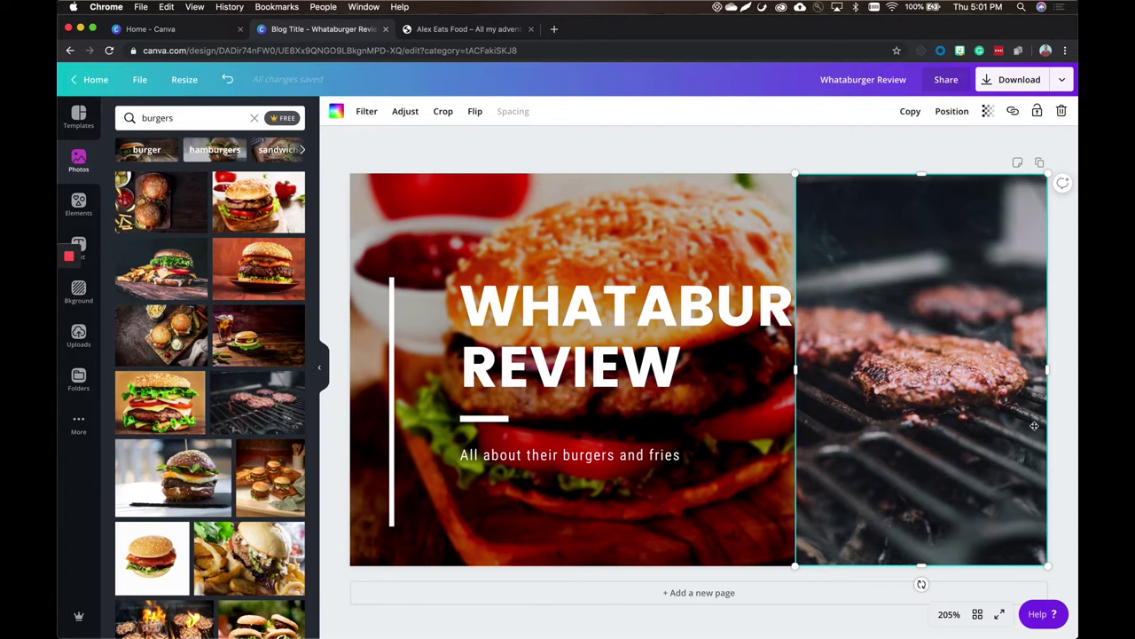
pyautogui.press('super+z')
pyautogui.press('super+z')
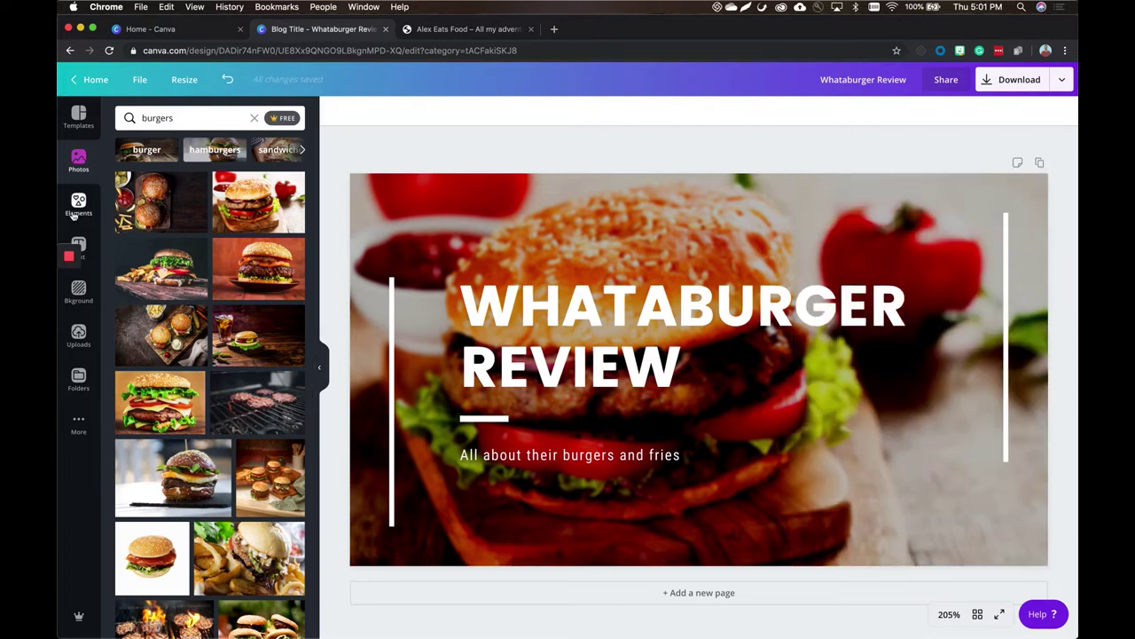
# Browse Elements and preview the bordered square shape's details.
pyautogui.click(75, 213)
pyautogui.scroll(-5, 209, 461)
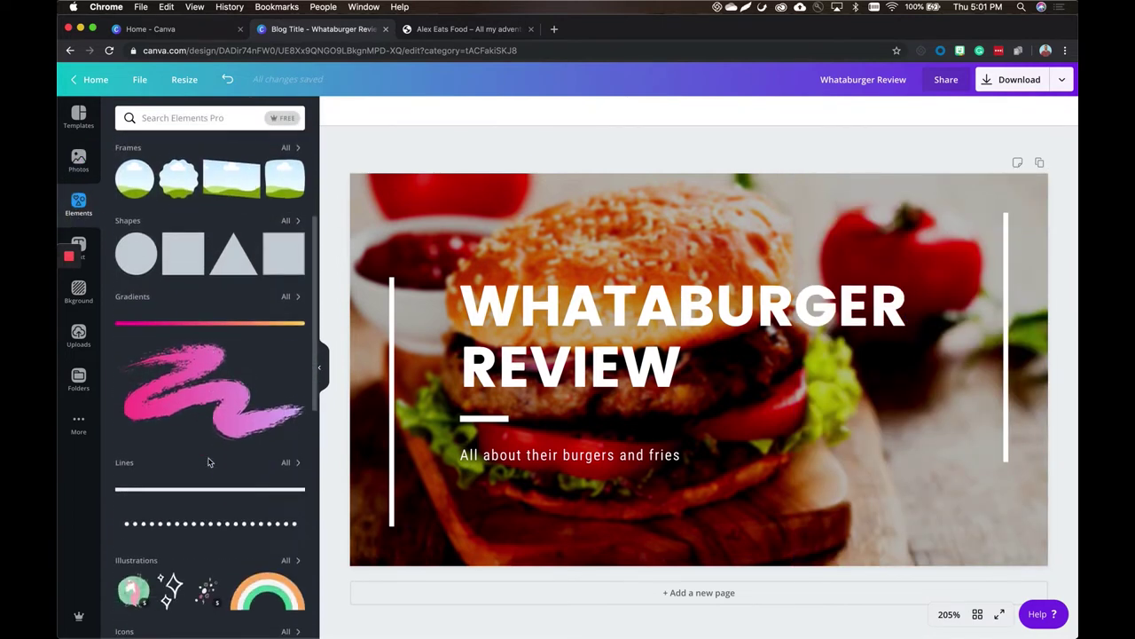
pyautogui.click(294, 235)
pyautogui.click(293, 235)
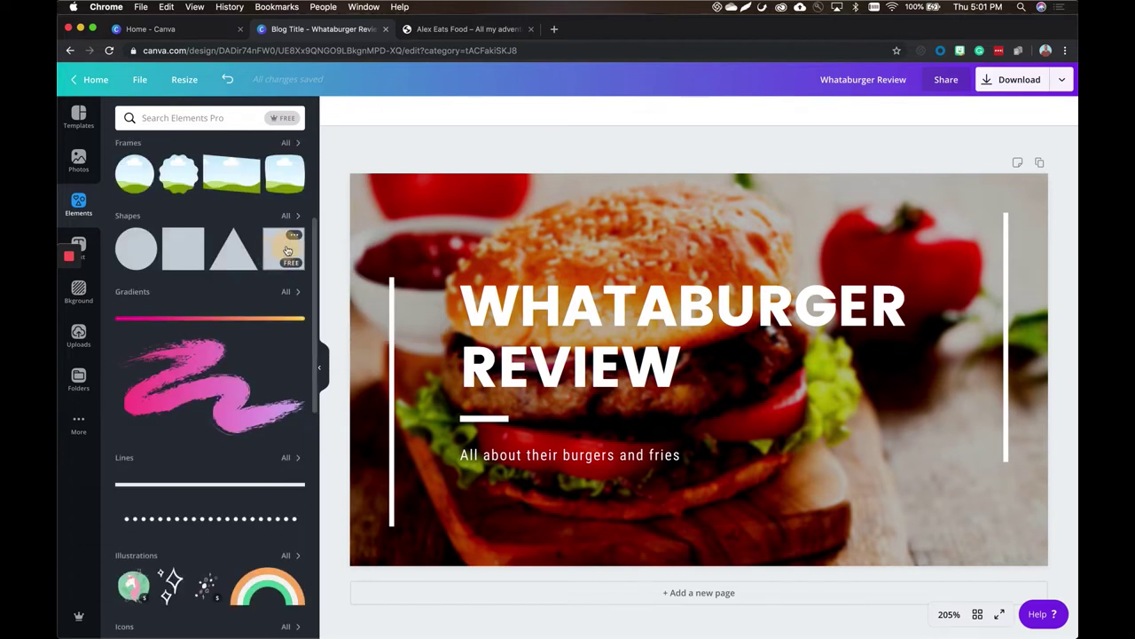
pyautogui.click(286, 251)
pyautogui.moveTo(542, 530); pyautogui.dragTo(621, 316)
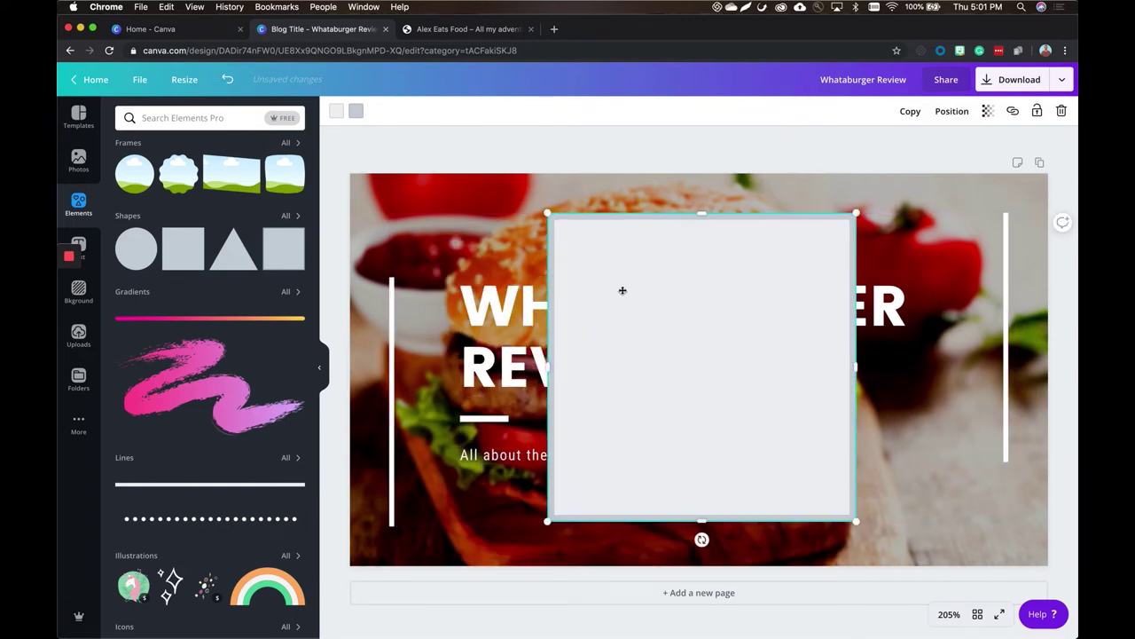
pyautogui.click(336, 114)
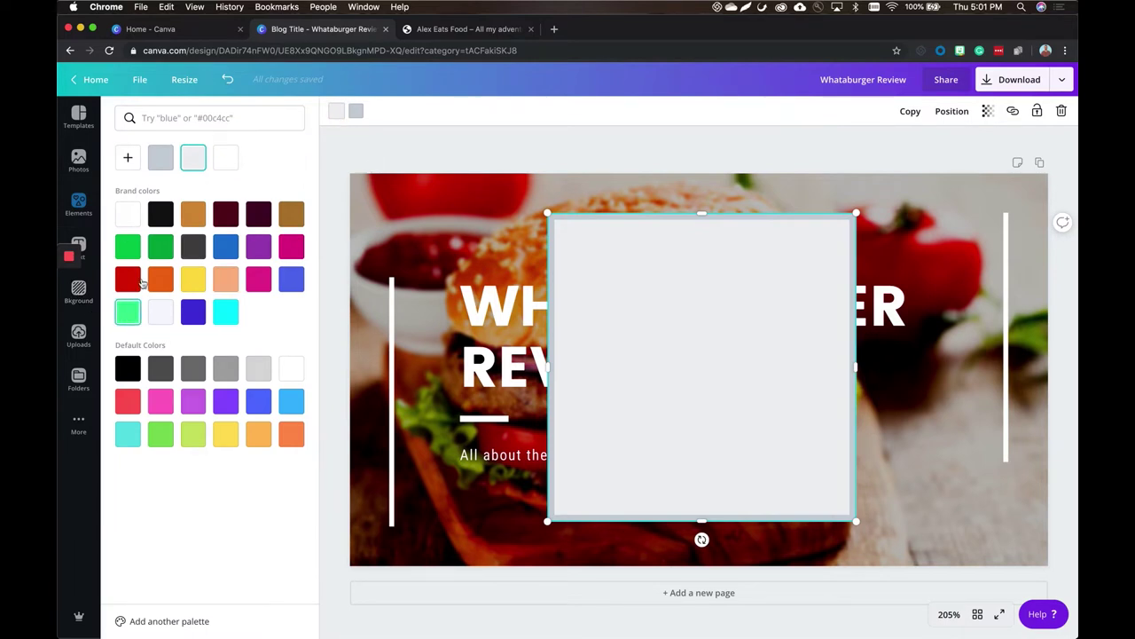
pyautogui.click(160, 247)
pyautogui.click(356, 111)
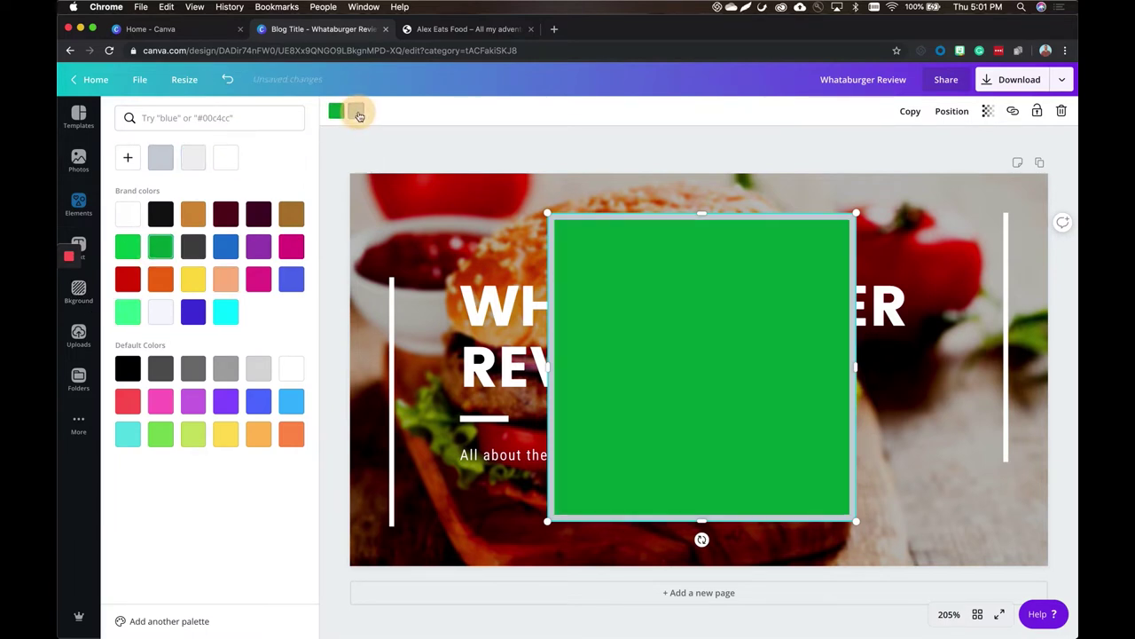
pyautogui.click(127, 247)
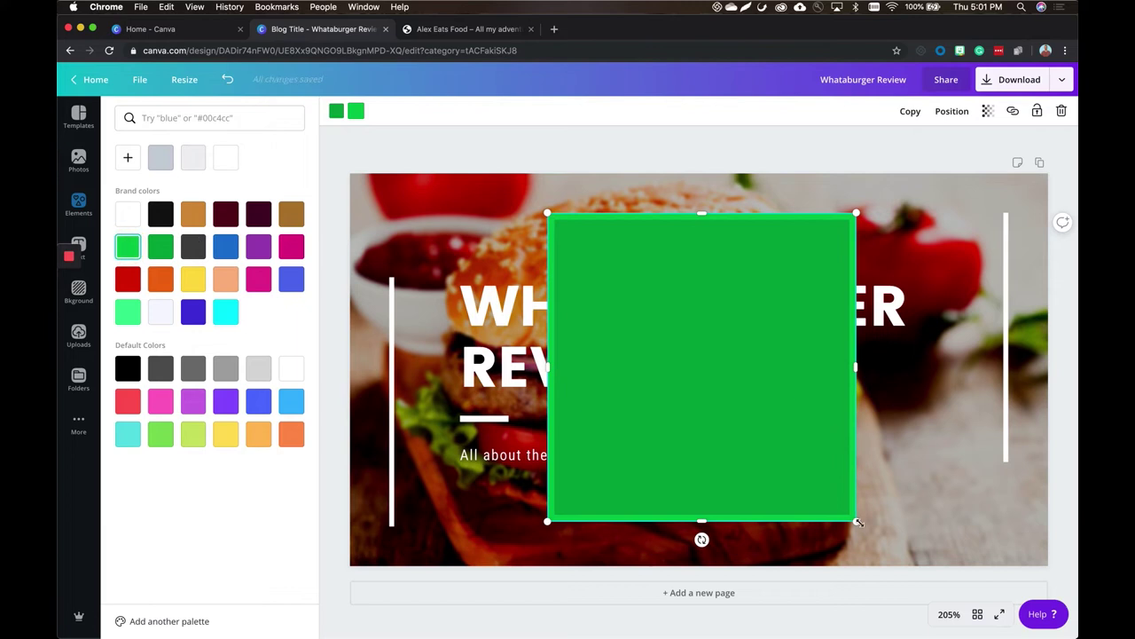
pyautogui.moveTo(857, 521); pyautogui.dragTo(626, 332)
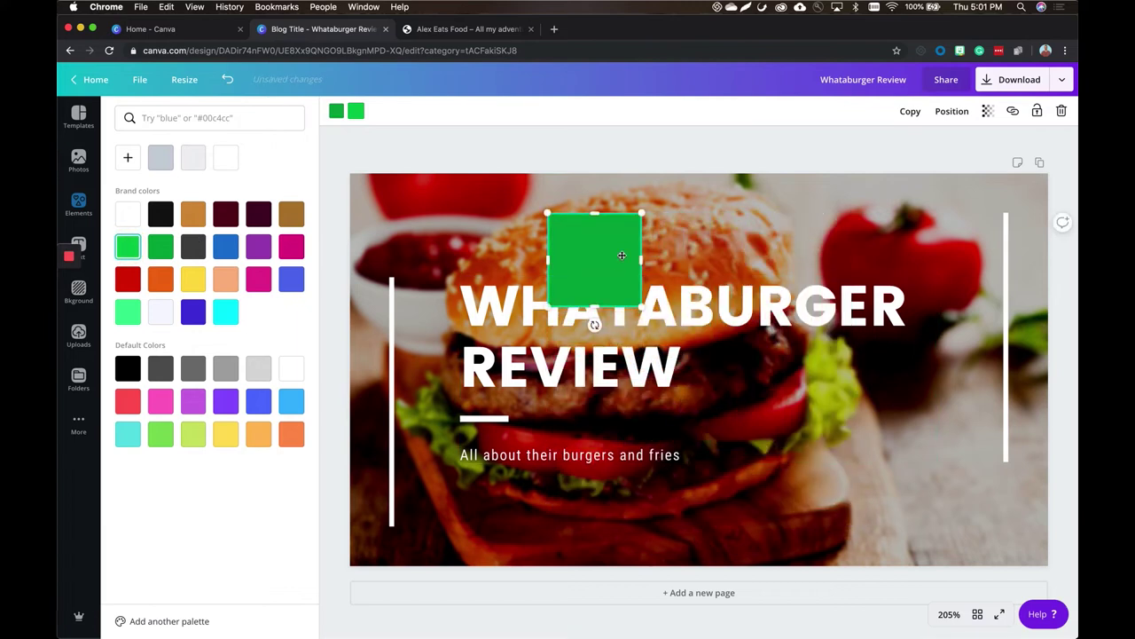
pyautogui.moveTo(605, 253); pyautogui.dragTo(375, 165)
pyautogui.click(479, 158)
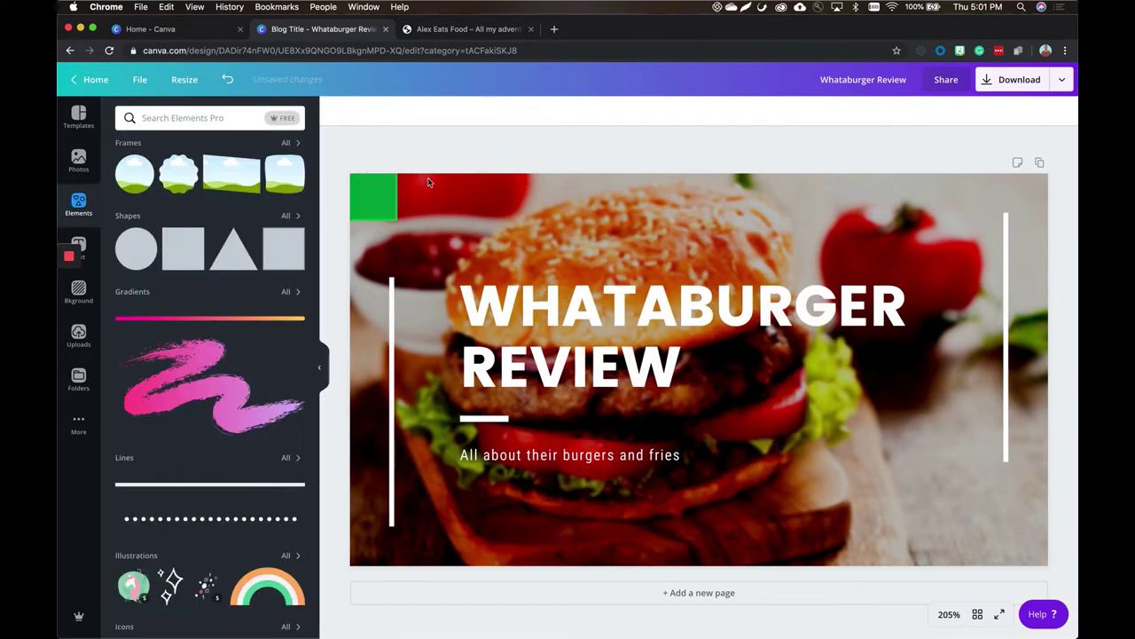
pyautogui.scroll(-4, 202, 484)
pyautogui.scroll(-2, 202, 483)
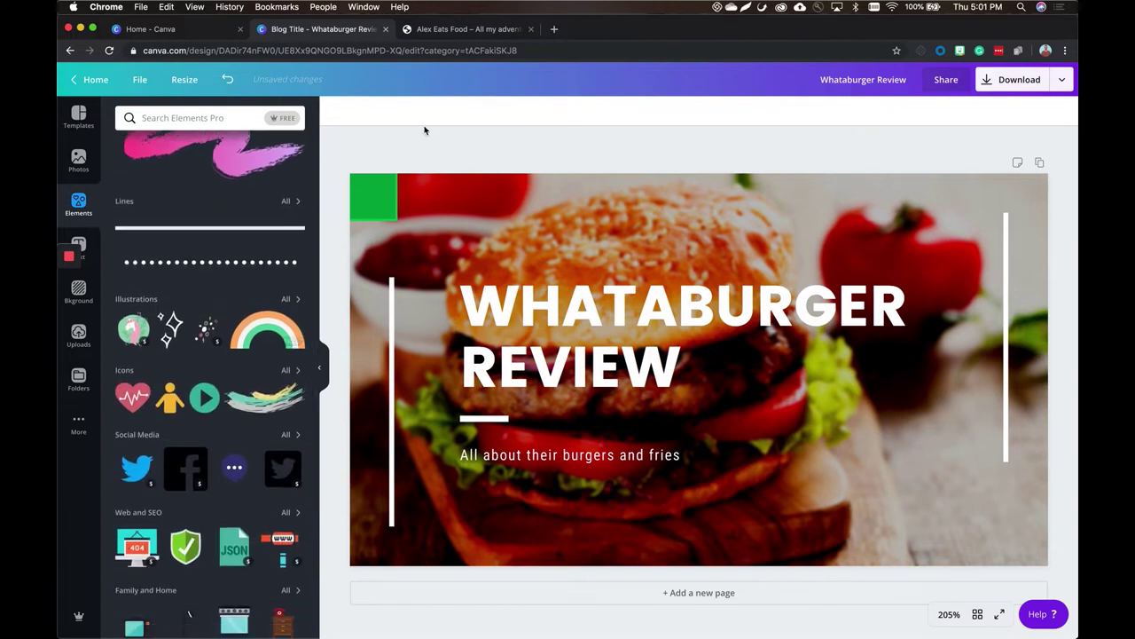
pyautogui.click(382, 191)
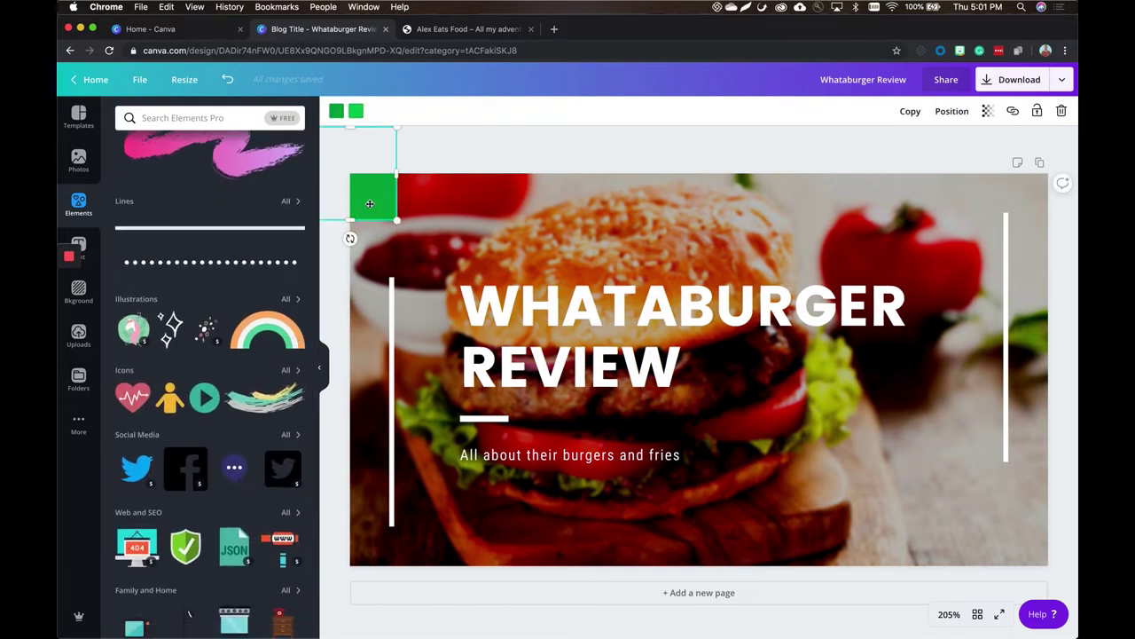
pyautogui.press('Delete')
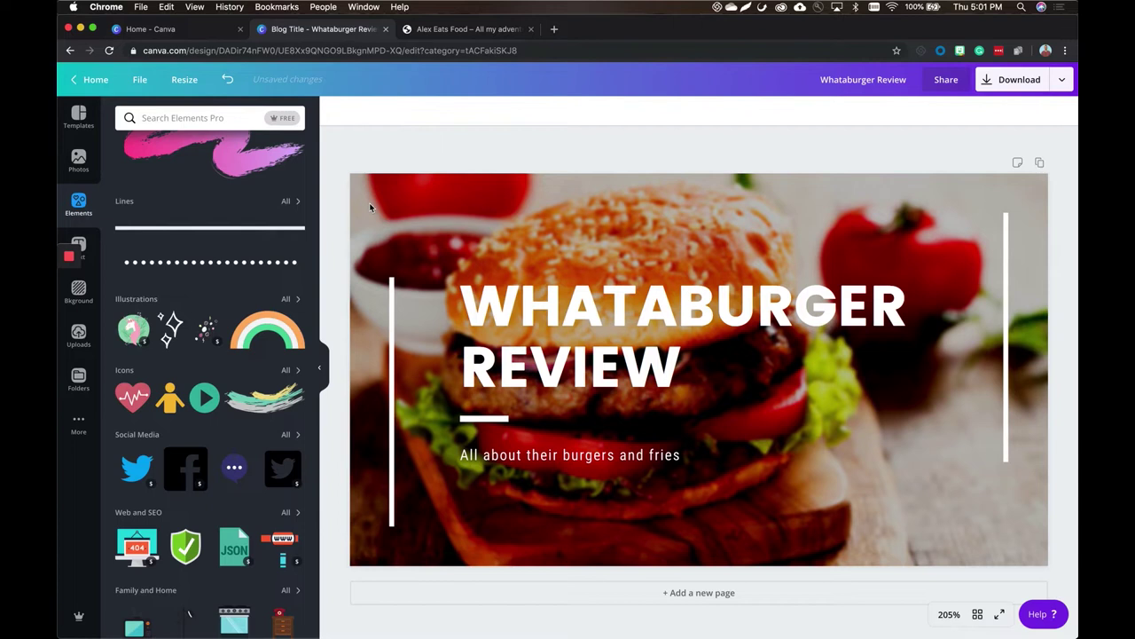
# Add the free hand-holding-burger graphic from a 'burg' Elements search and place it bottom right.
pyautogui.scroll(-4, 149, 480)
pyautogui.scroll(-6, 149, 480)
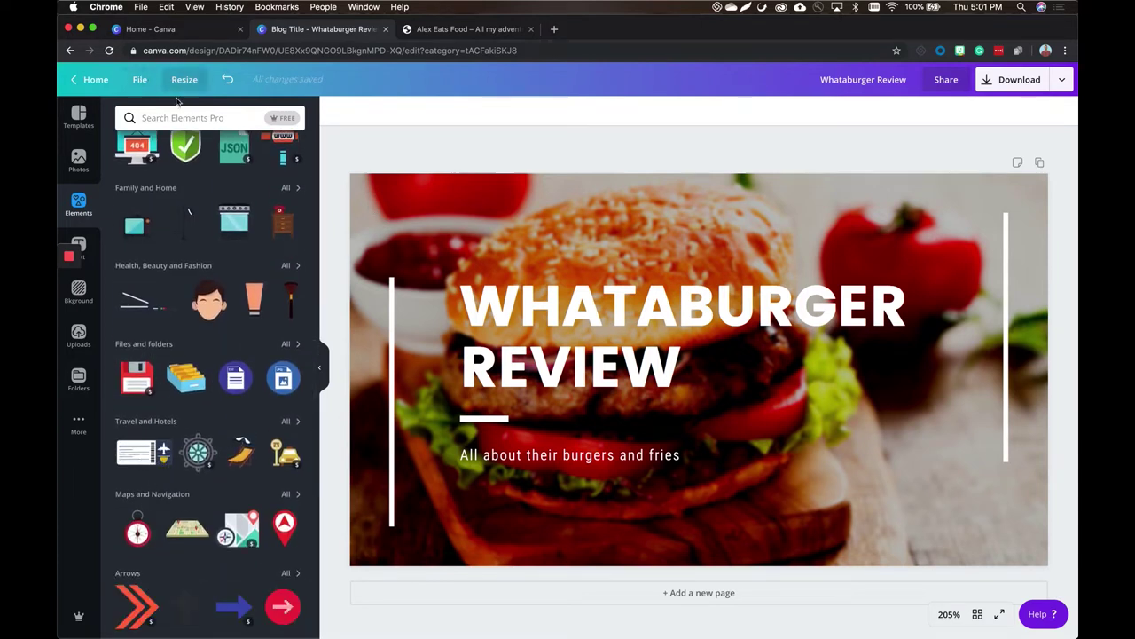
pyautogui.click(177, 117)
pyautogui.write('burger')
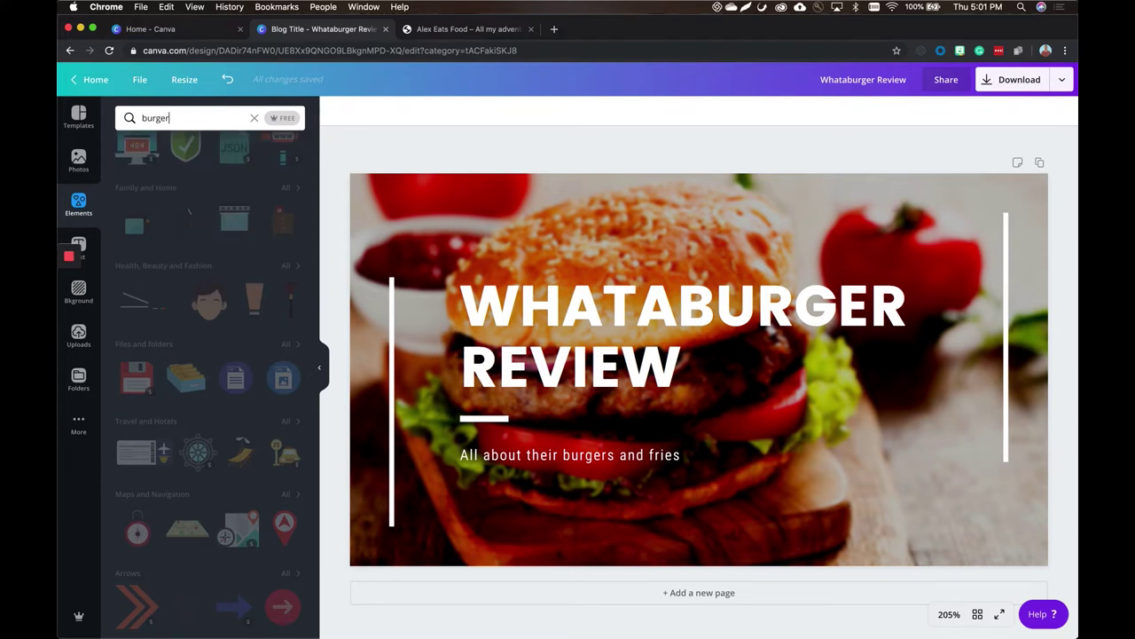
pyautogui.click(293, 118)
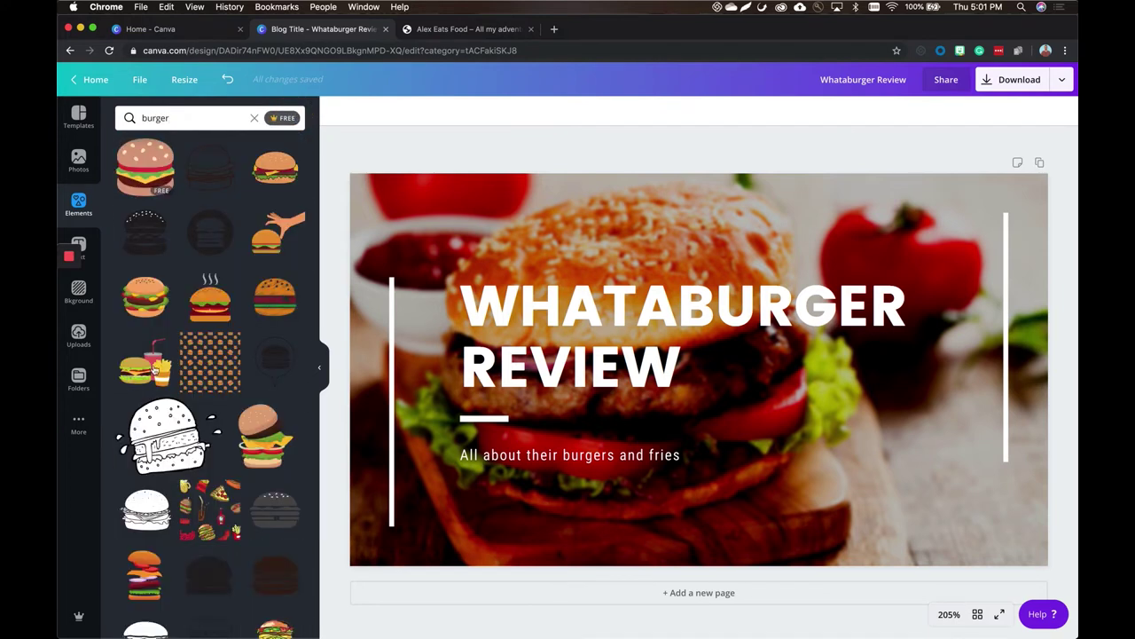
pyautogui.click(266, 236)
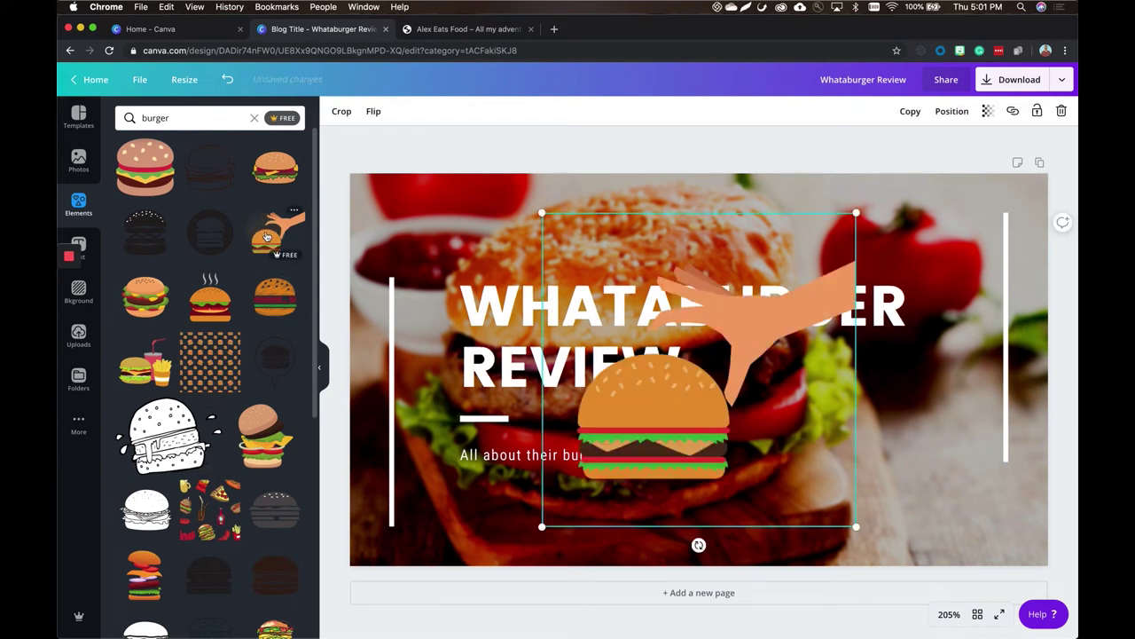
pyautogui.moveTo(621, 440); pyautogui.dragTo(861, 524)
pyautogui.click(873, 511)
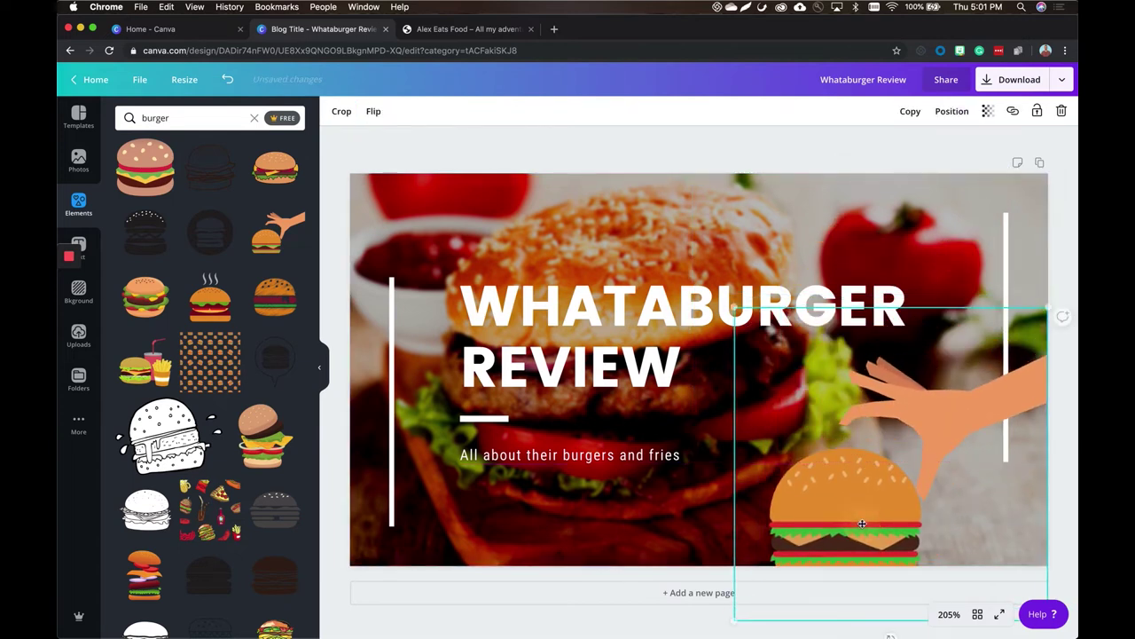
pyautogui.click(665, 530)
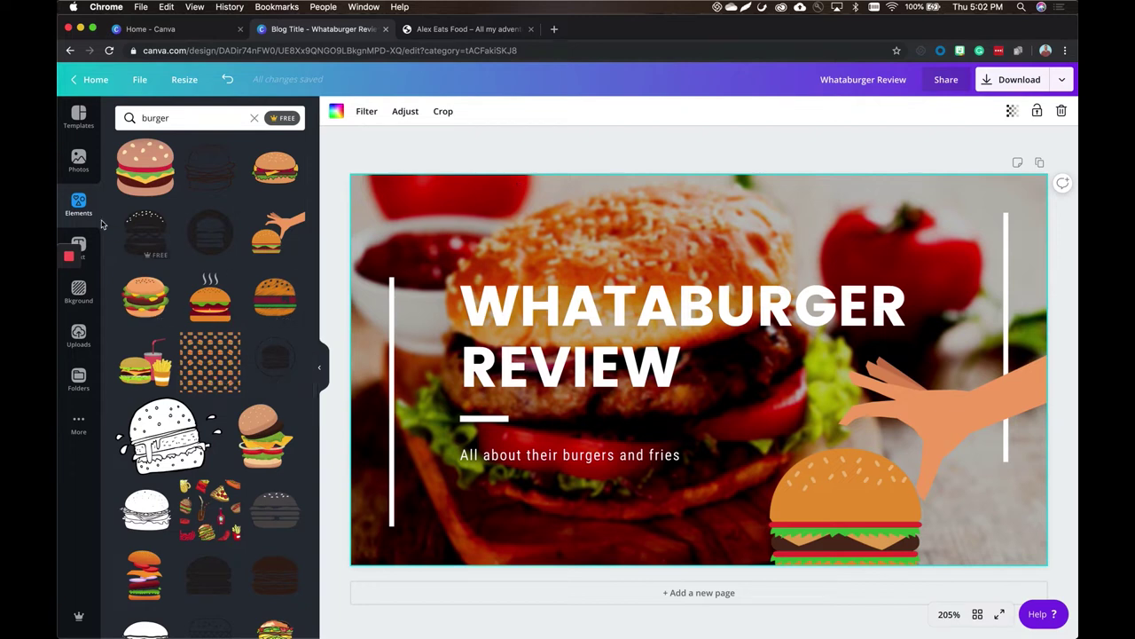
# Look through the Text, Background and Uploads panels, then download the design as PNG.
pyautogui.click(88, 246)
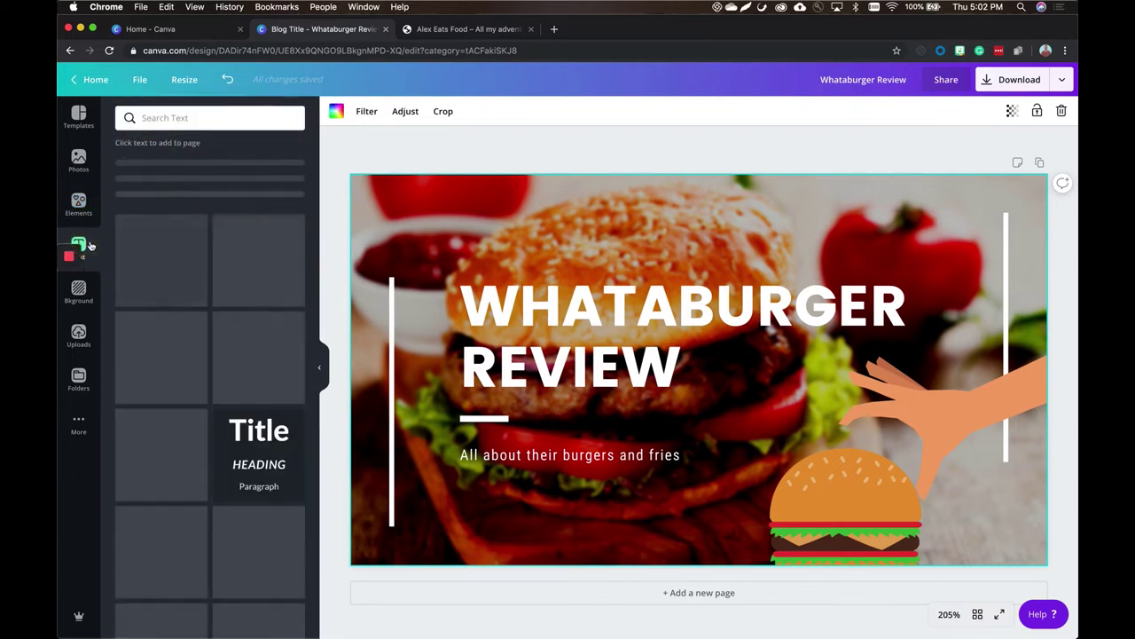
pyautogui.click(86, 298)
pyautogui.click(78, 338)
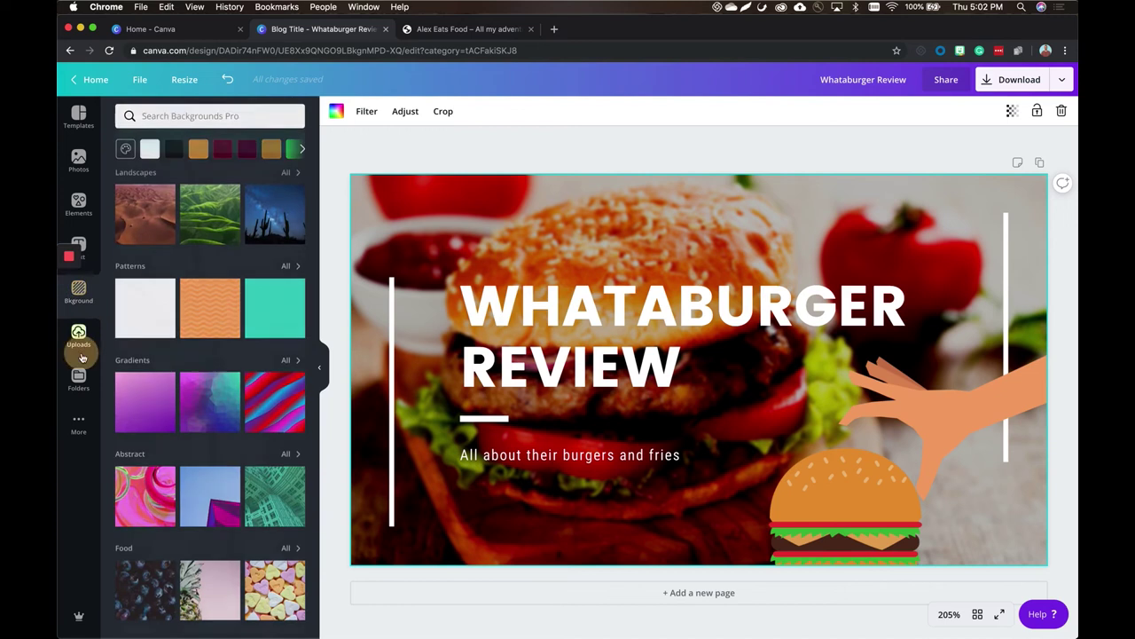
pyautogui.click(80, 293)
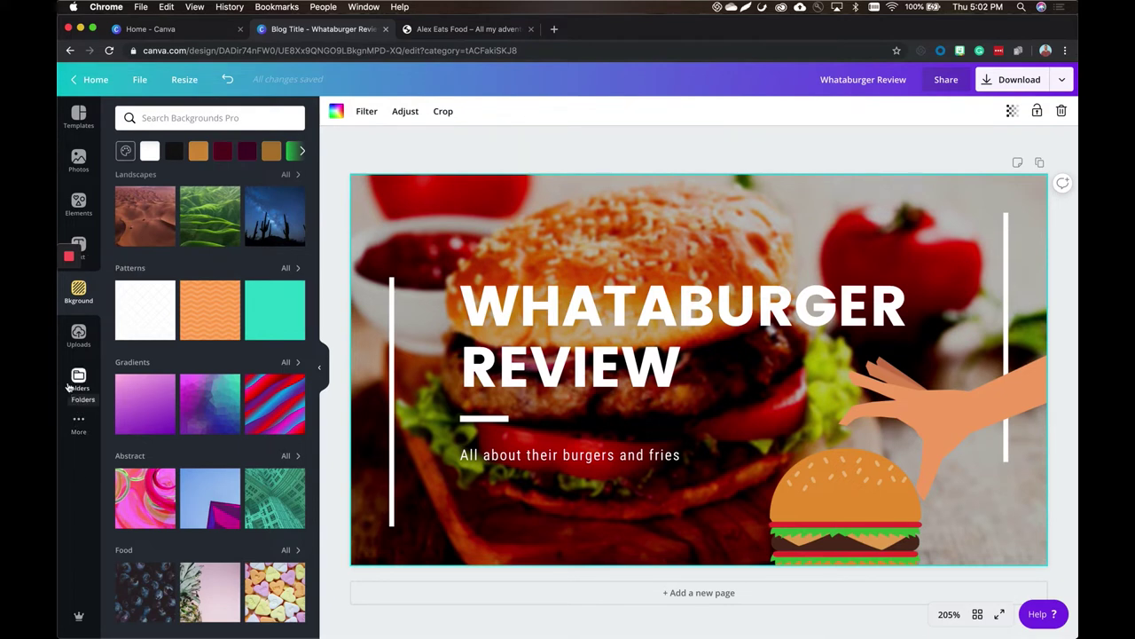
pyautogui.click(1019, 80)
pyautogui.click(988, 307)
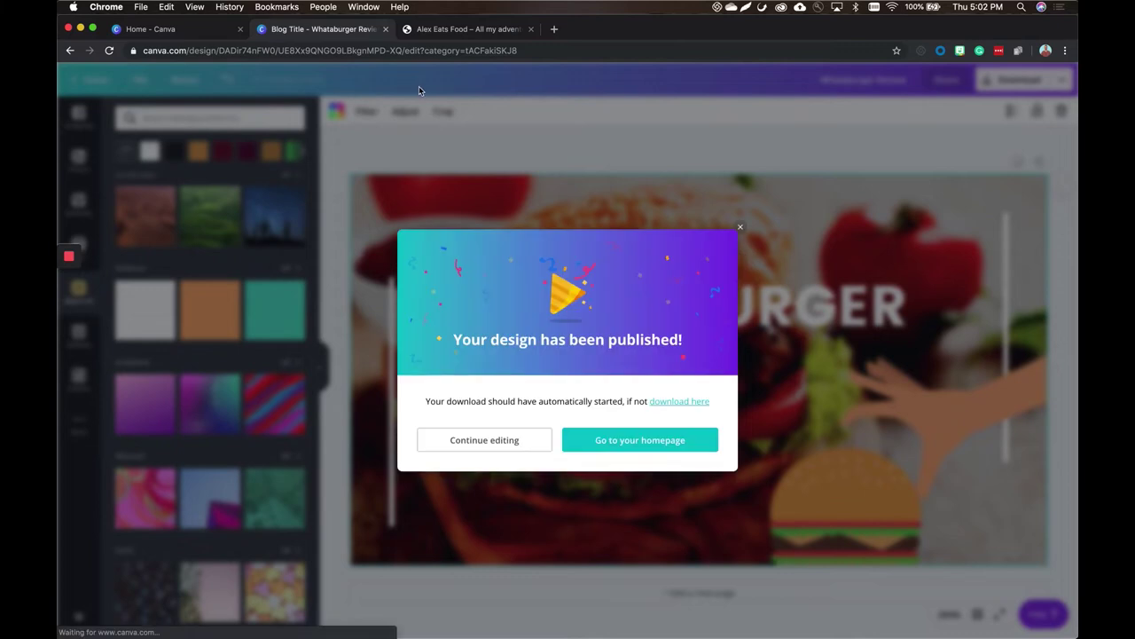
# Open the Whataburger Review post for editing in the WordPress blog.
pyautogui.click(452, 29)
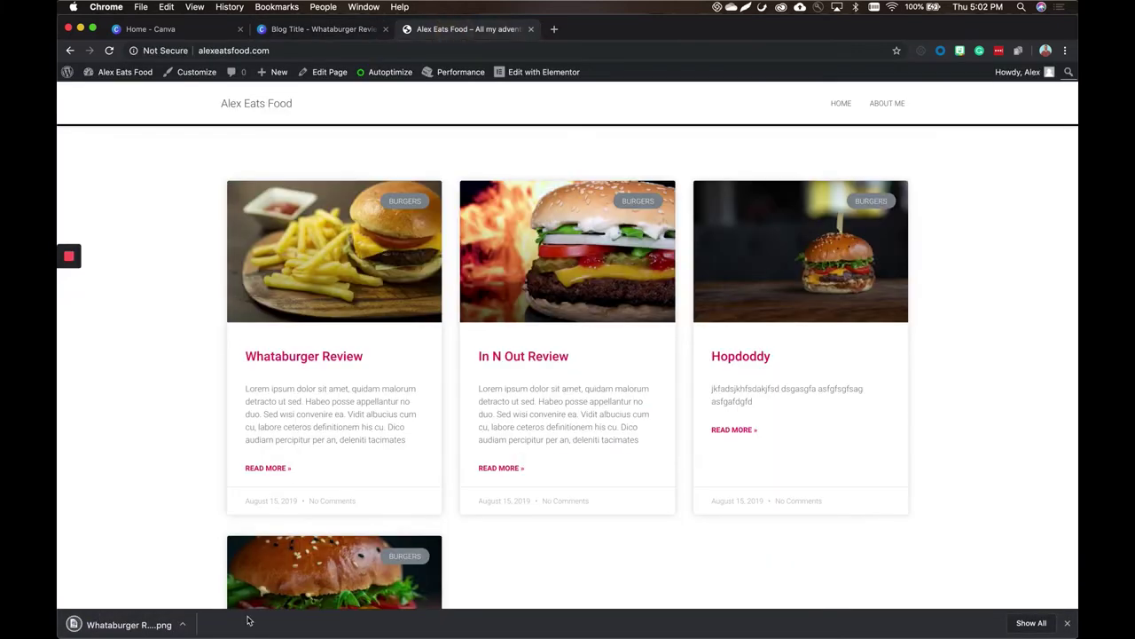
pyautogui.click(337, 361)
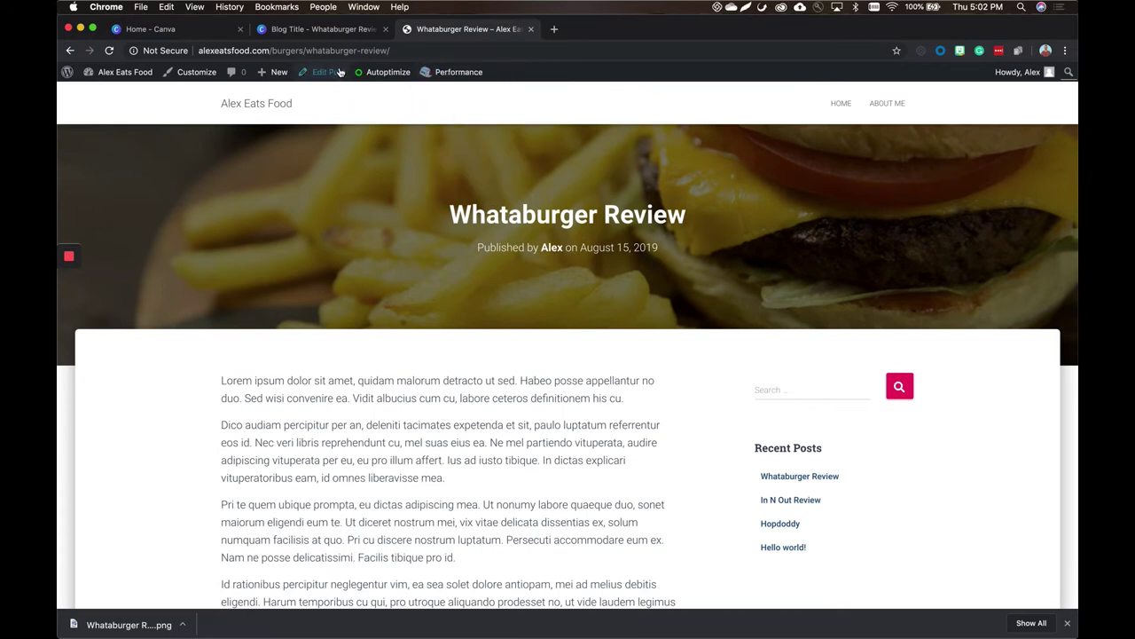
pyautogui.click(339, 72)
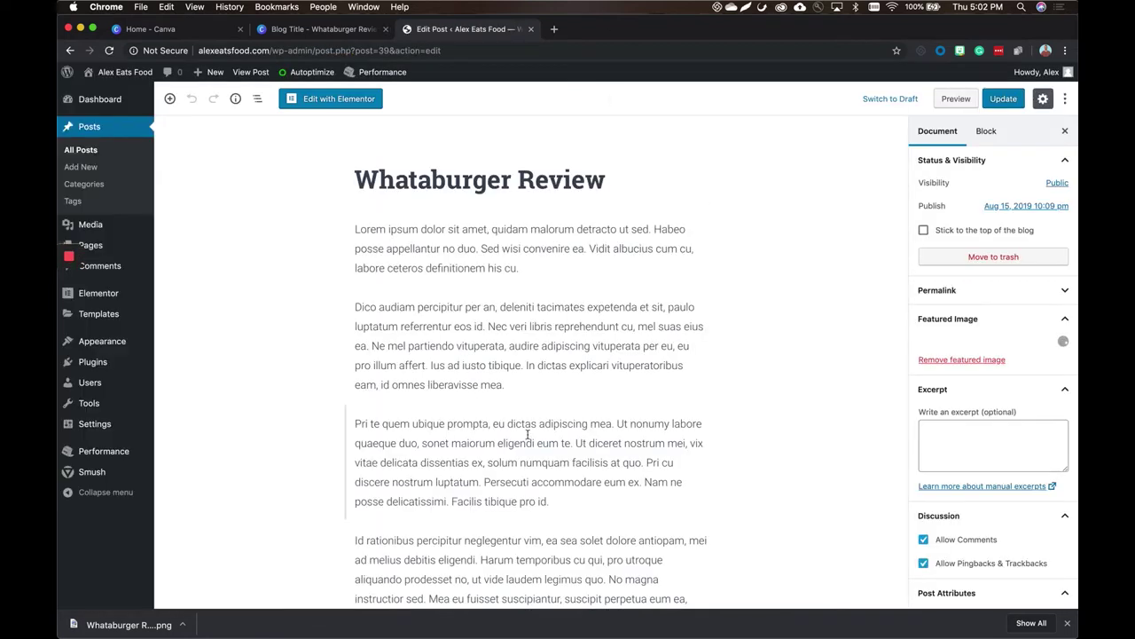
# Upload the exported PNG as featured image with alt text 'whataburger review' and caption 'juicy burger p'.
pyautogui.click(987, 446)
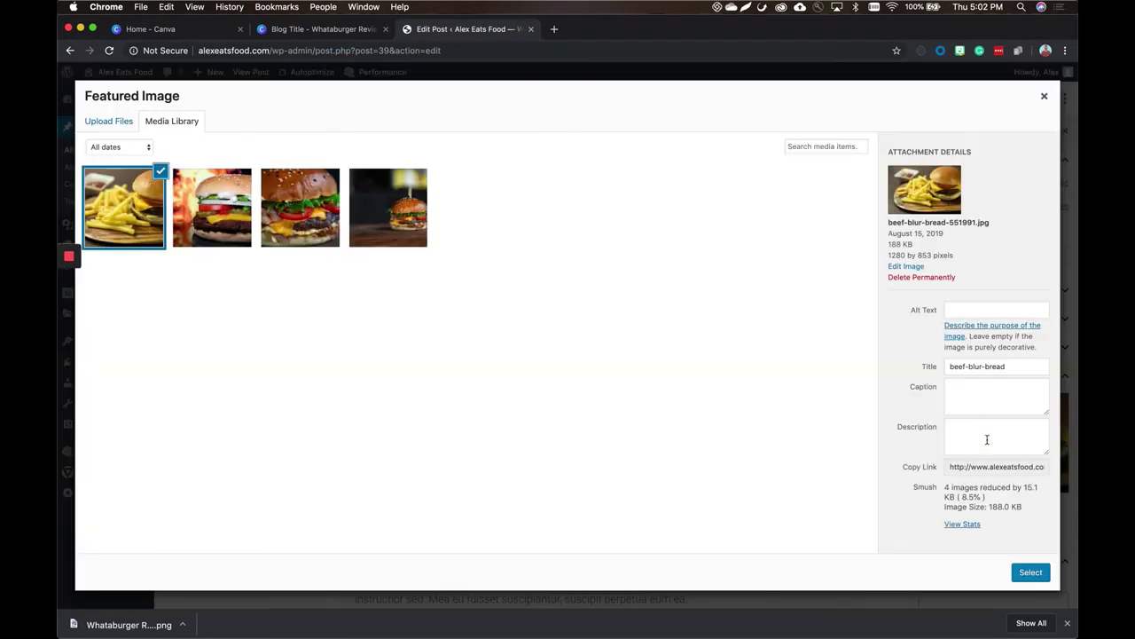
pyautogui.moveTo(128, 625); pyautogui.dragTo(213, 464)
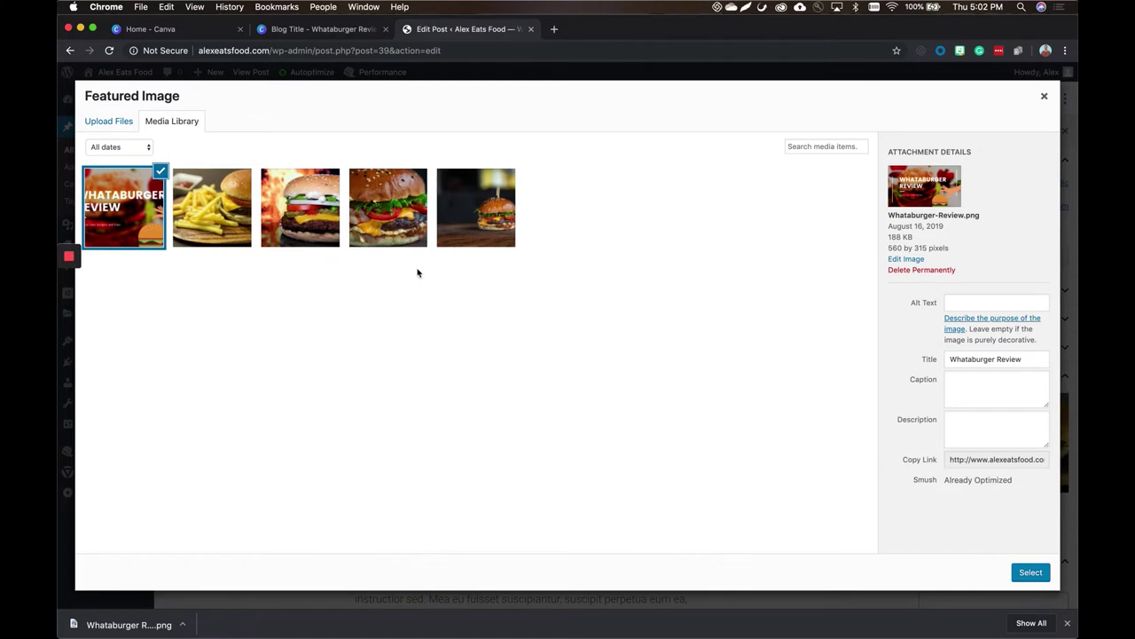
pyautogui.click(991, 304)
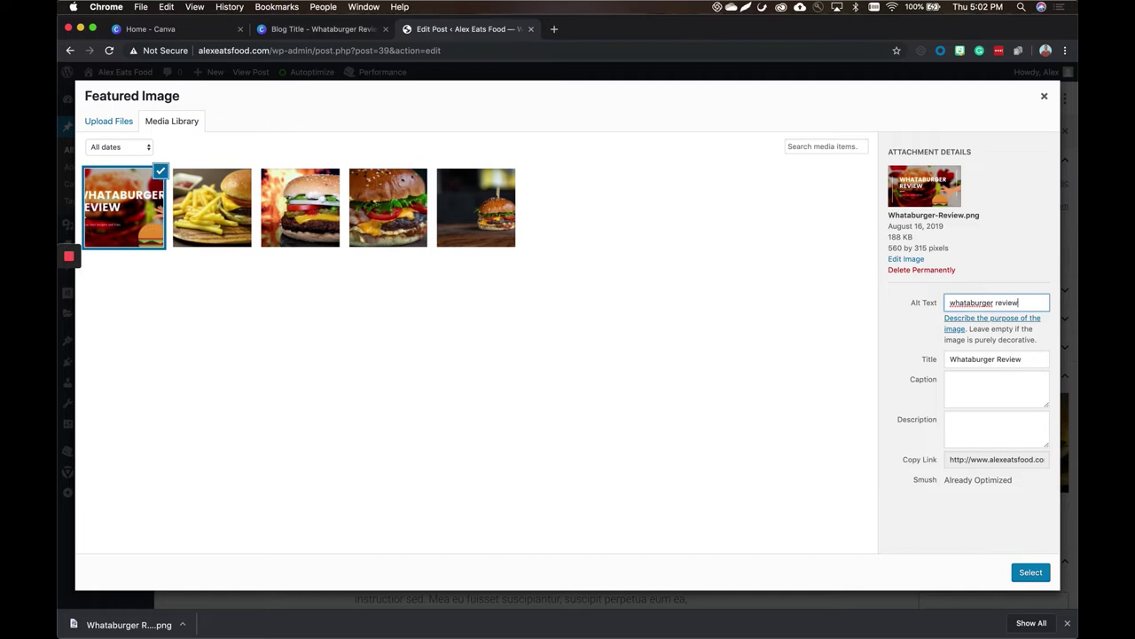
pyautogui.click(984, 382)
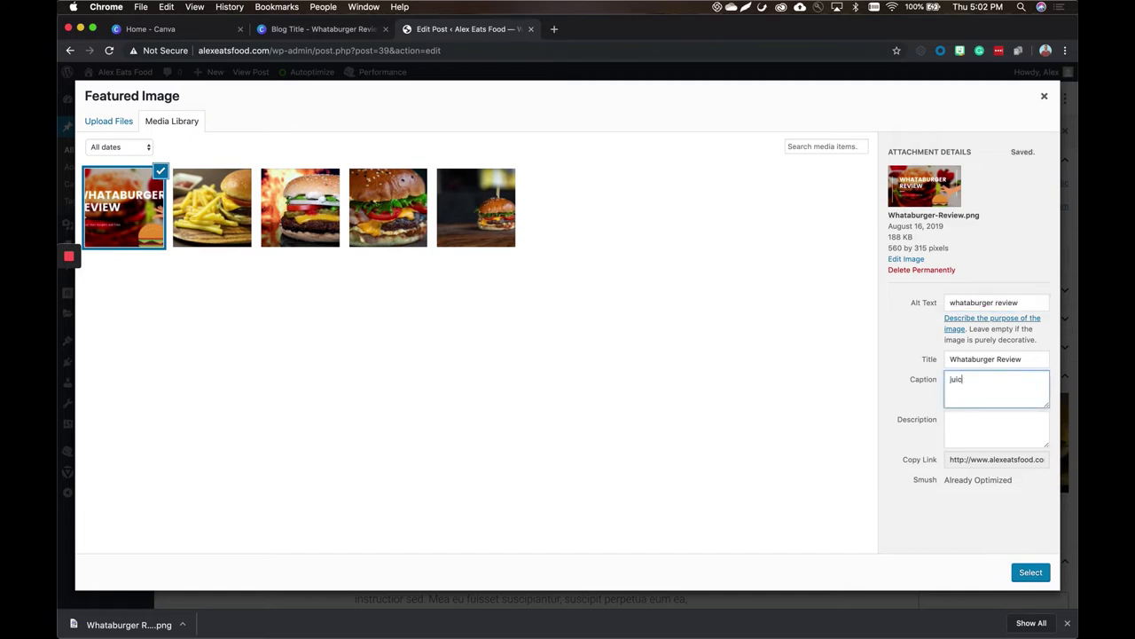
pyautogui.write('juicy burger posts')
pyautogui.click(1029, 573)
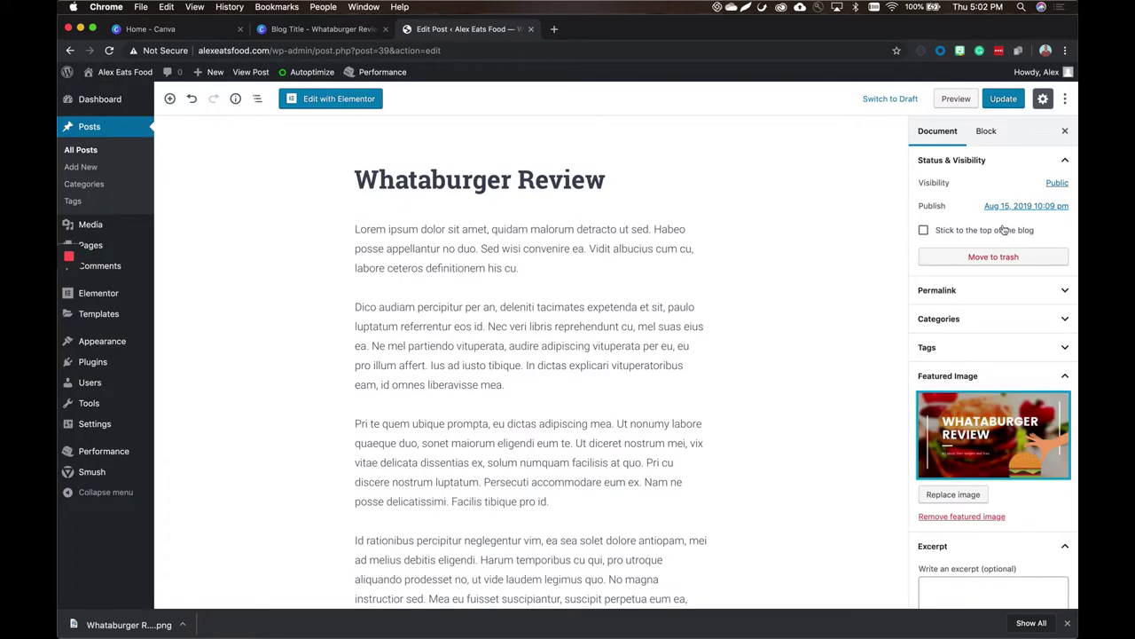
# Update the post with its featured image and visit the live blog site.
pyautogui.click(1015, 104)
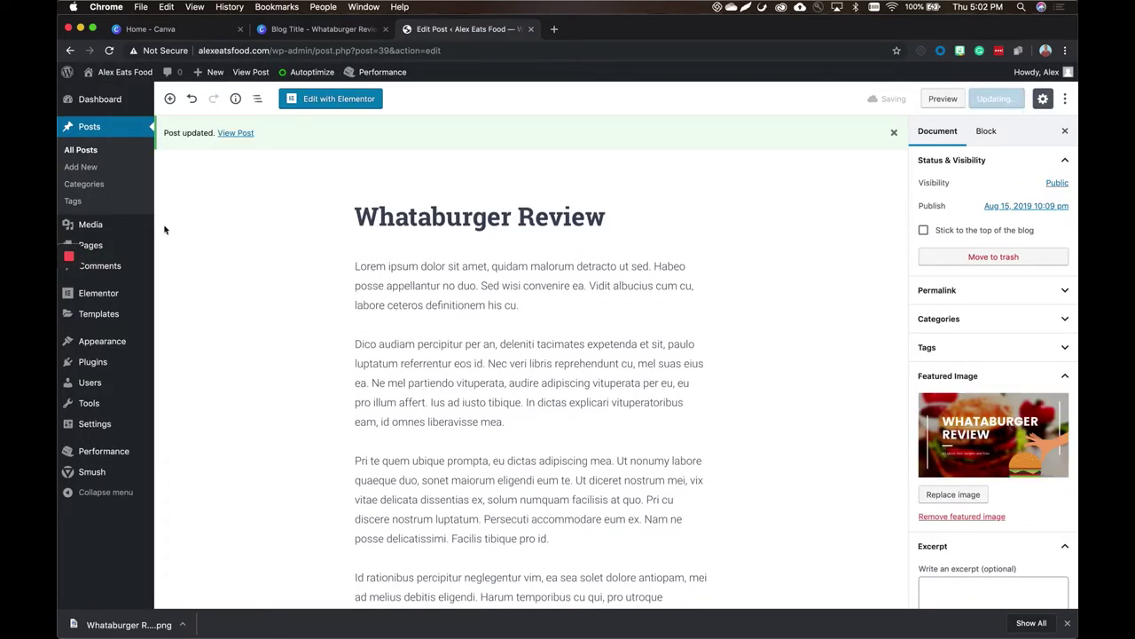
pyautogui.moveTo(125, 72)
pyautogui.click(122, 91)
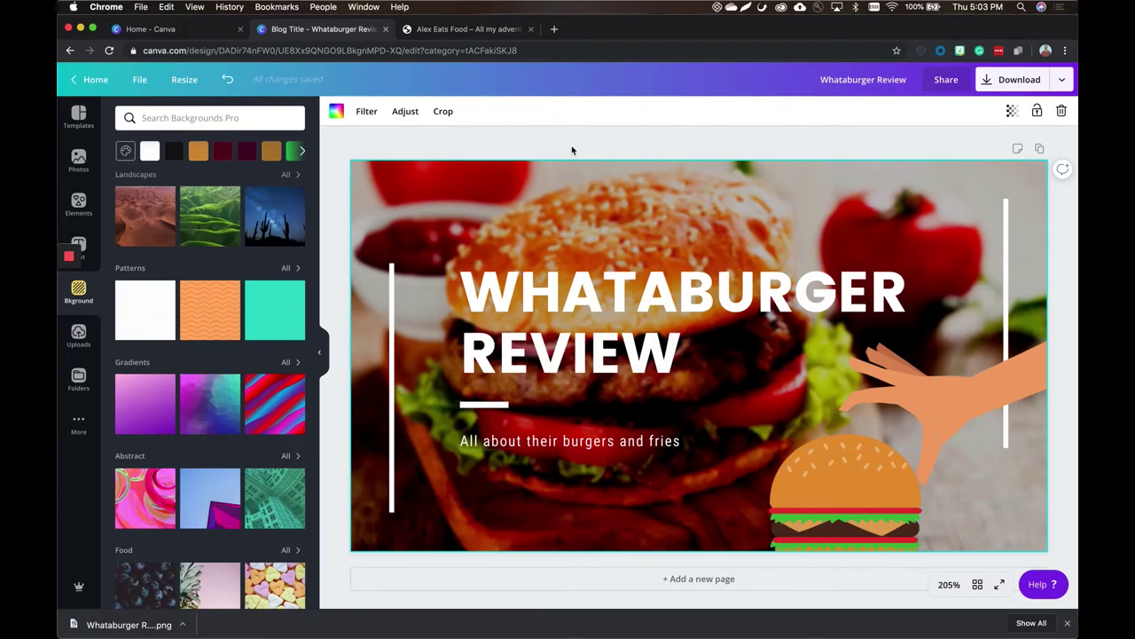
# Copy-resize the Whataburger banner to Instagram Post and move the burger-and-hand graphic lower.
pyautogui.click(174, 80)
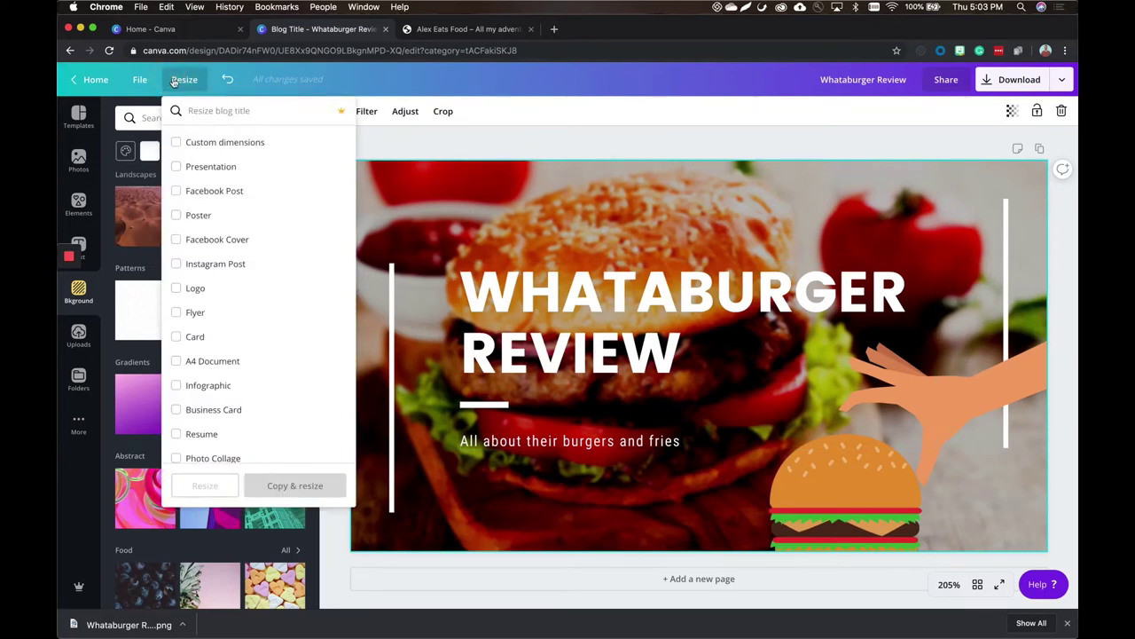
pyautogui.write('inst')
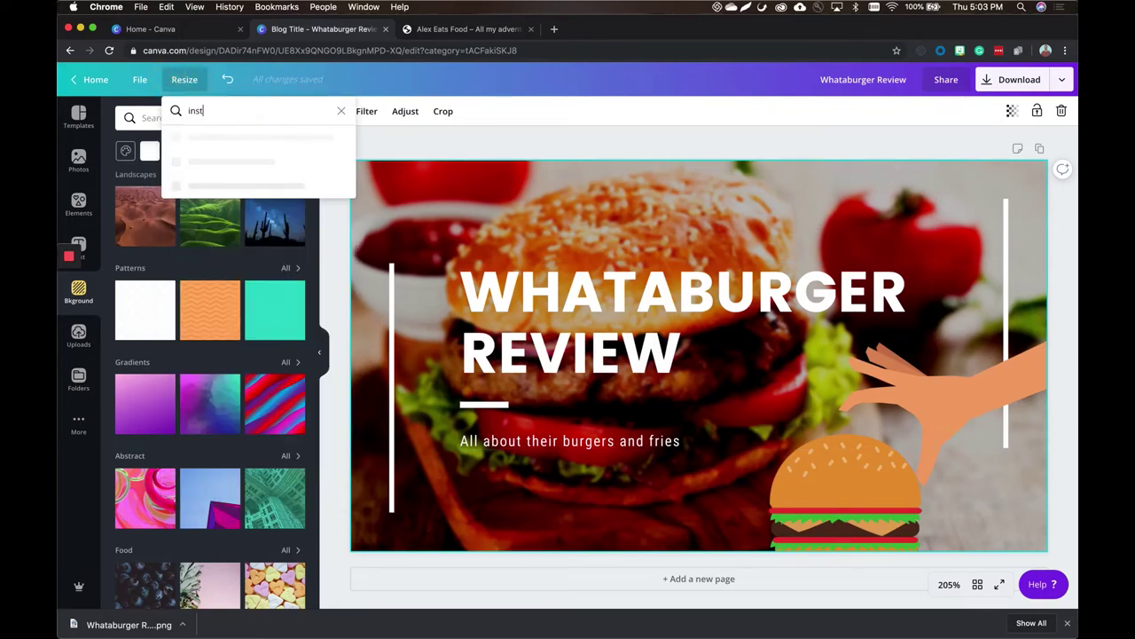
pyautogui.click(218, 145)
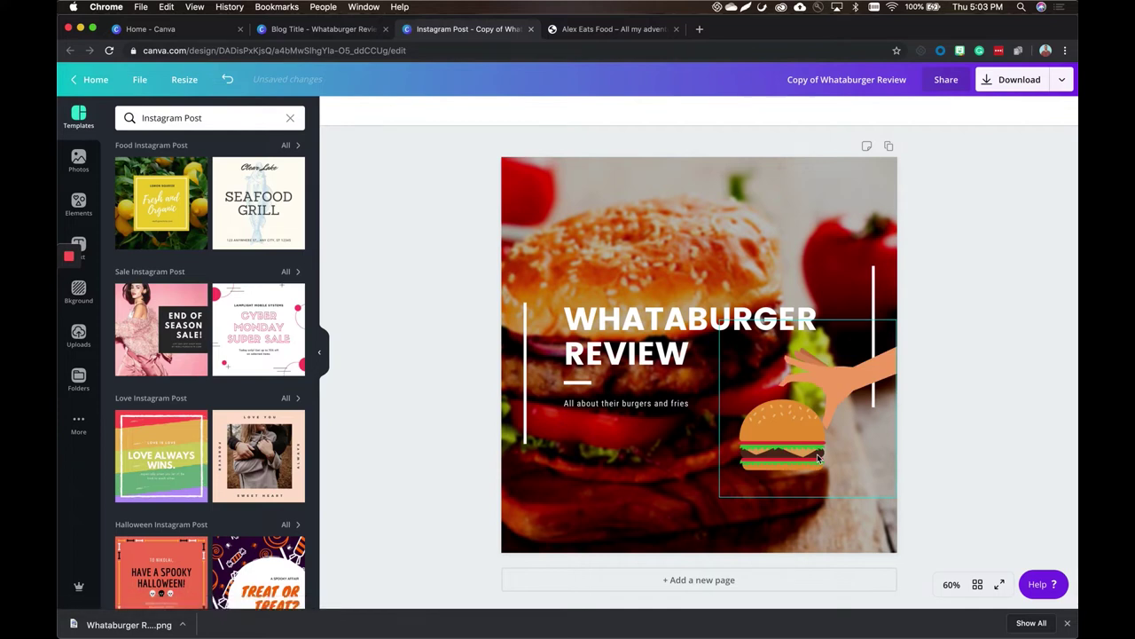
pyautogui.moveTo(796, 415); pyautogui.dragTo(799, 489)
pyautogui.click(972, 307)
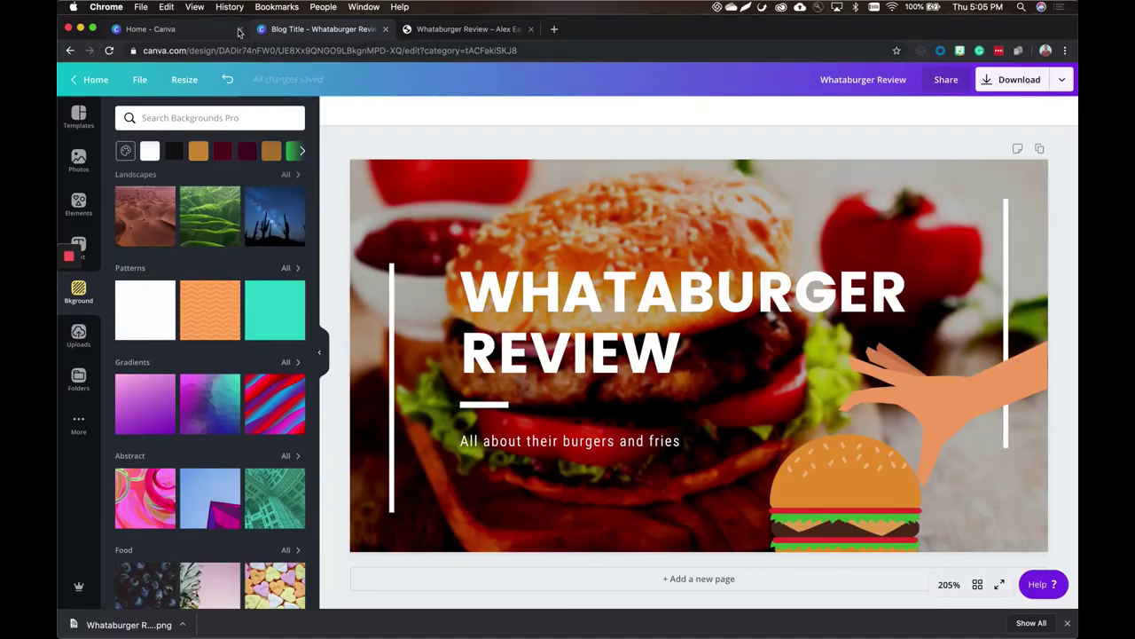
pyautogui.click(210, 35)
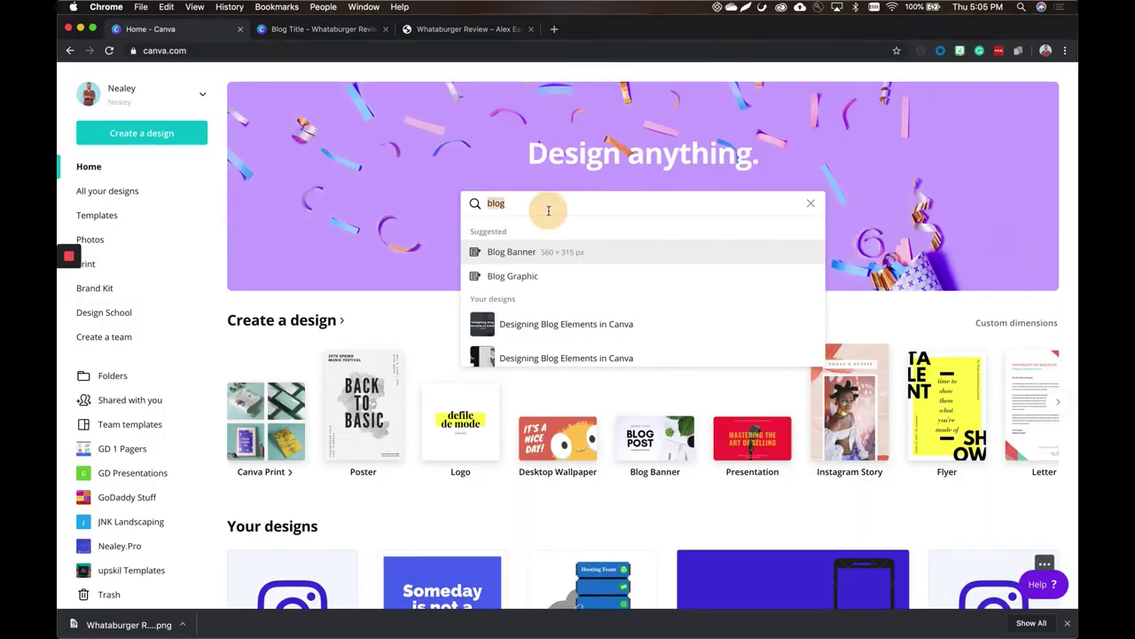
# Search 'ad' and create a new Medium Rectangle Ad design.
pyautogui.press('BackSpace')
pyautogui.write('ad')
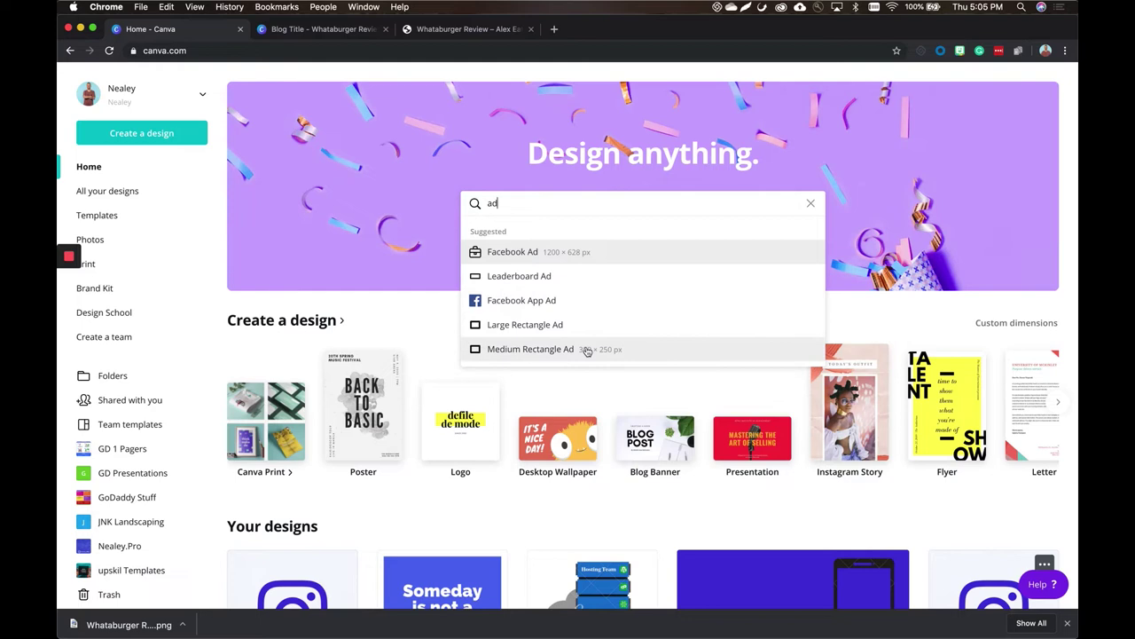
pyautogui.click(591, 353)
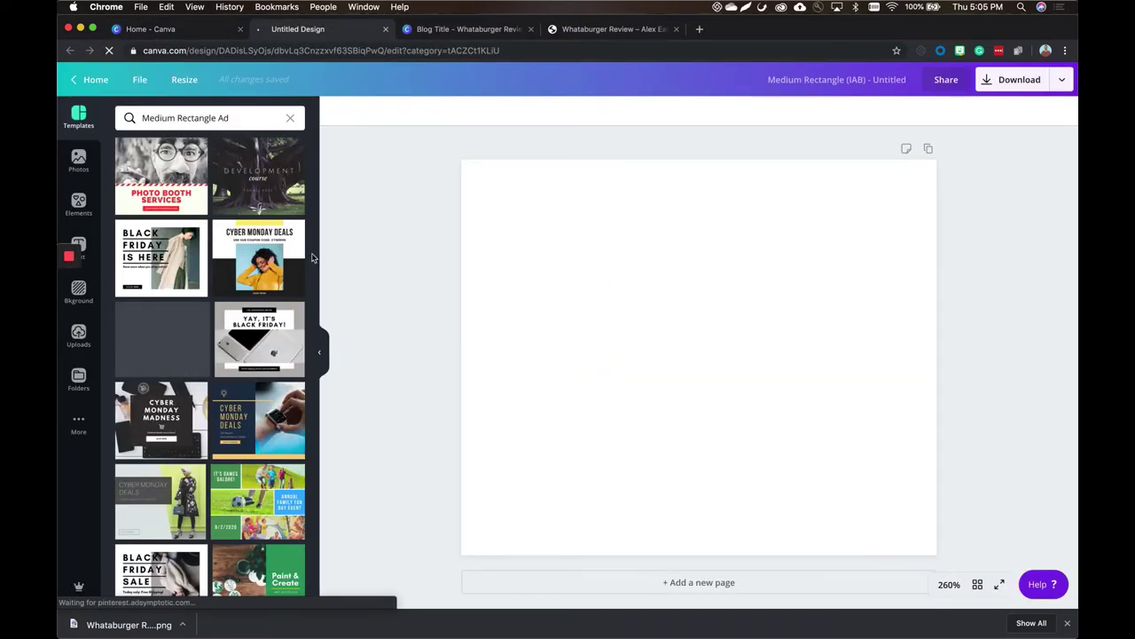
# Glance at the Whataburger design, then return to the untitled ad and open Elements.
pyautogui.scroll(-8, 186, 492)
pyautogui.scroll(-15, 186, 492)
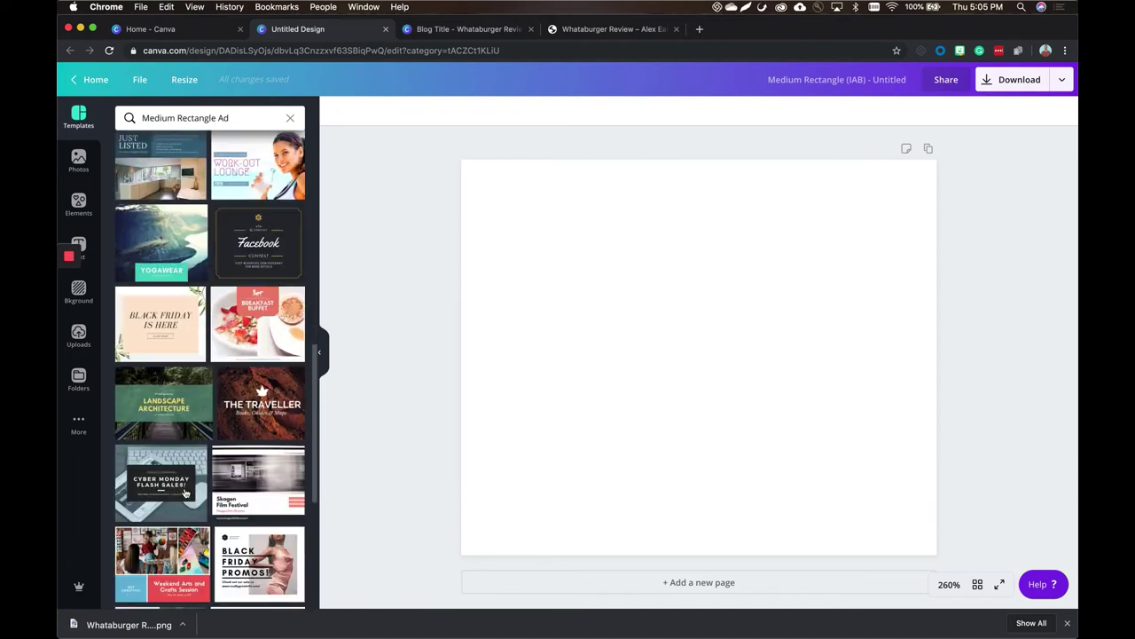
pyautogui.scroll(-1, 185, 492)
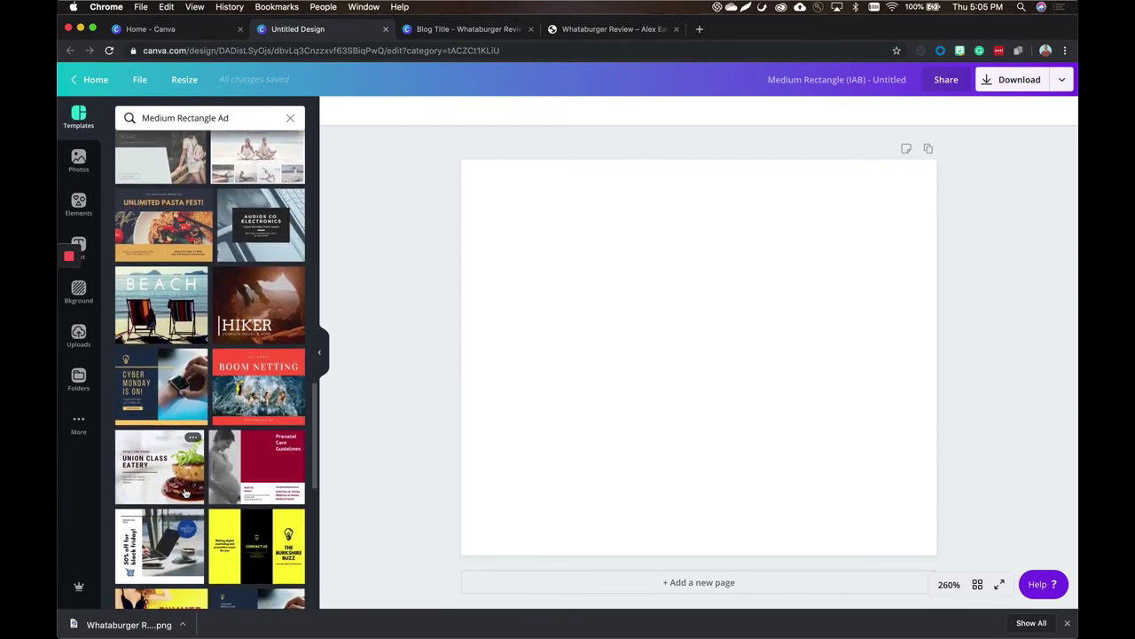
pyautogui.click(457, 32)
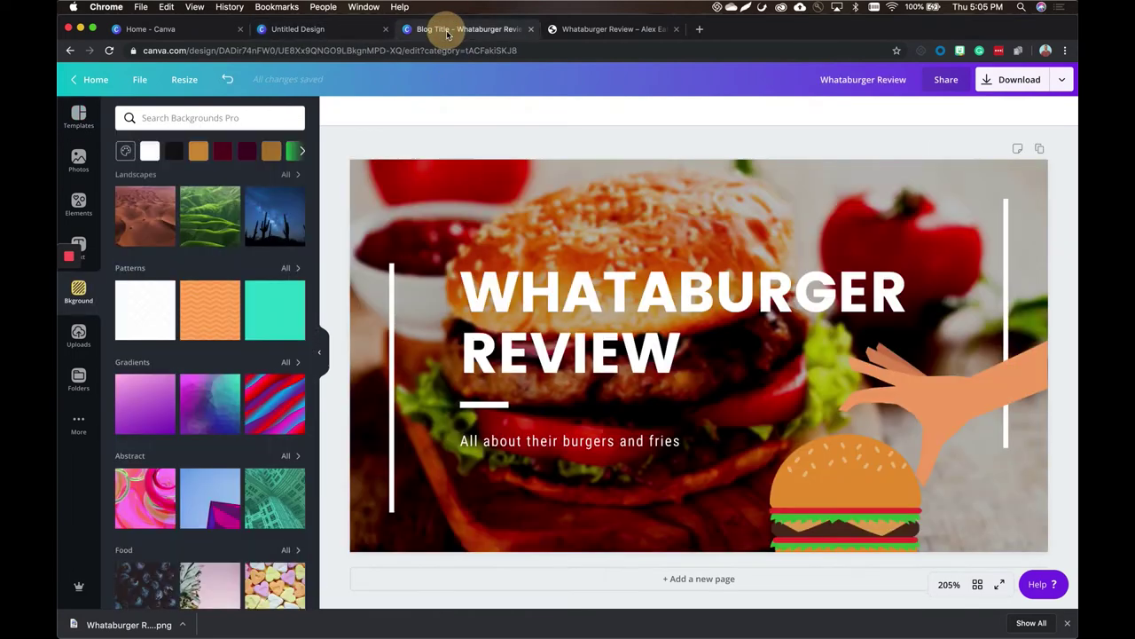
pyautogui.click(311, 36)
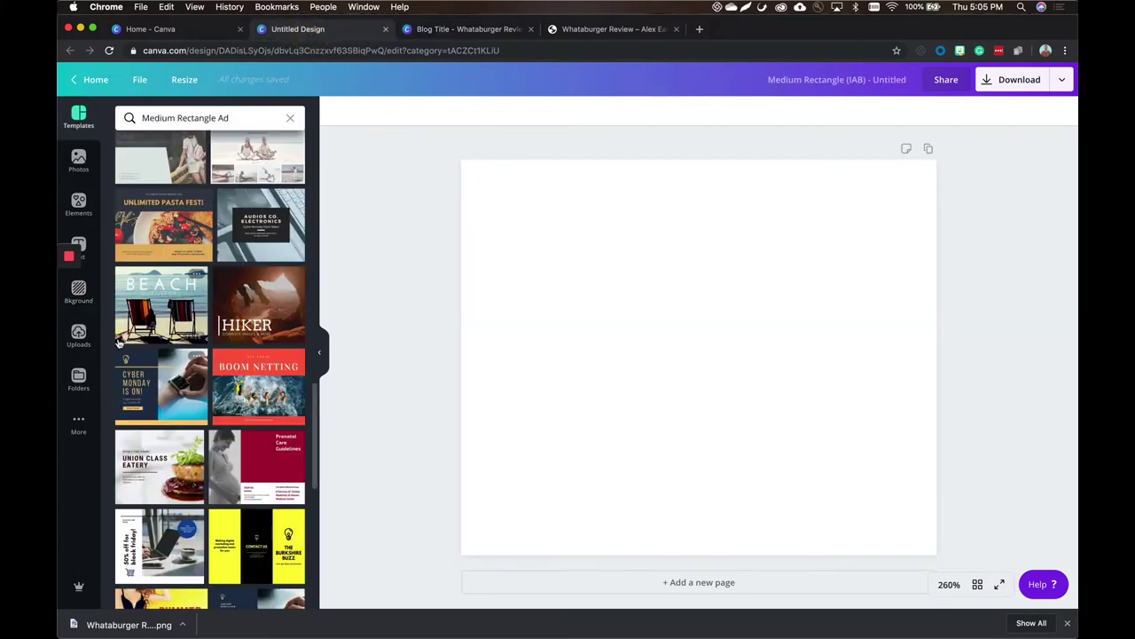
pyautogui.click(78, 203)
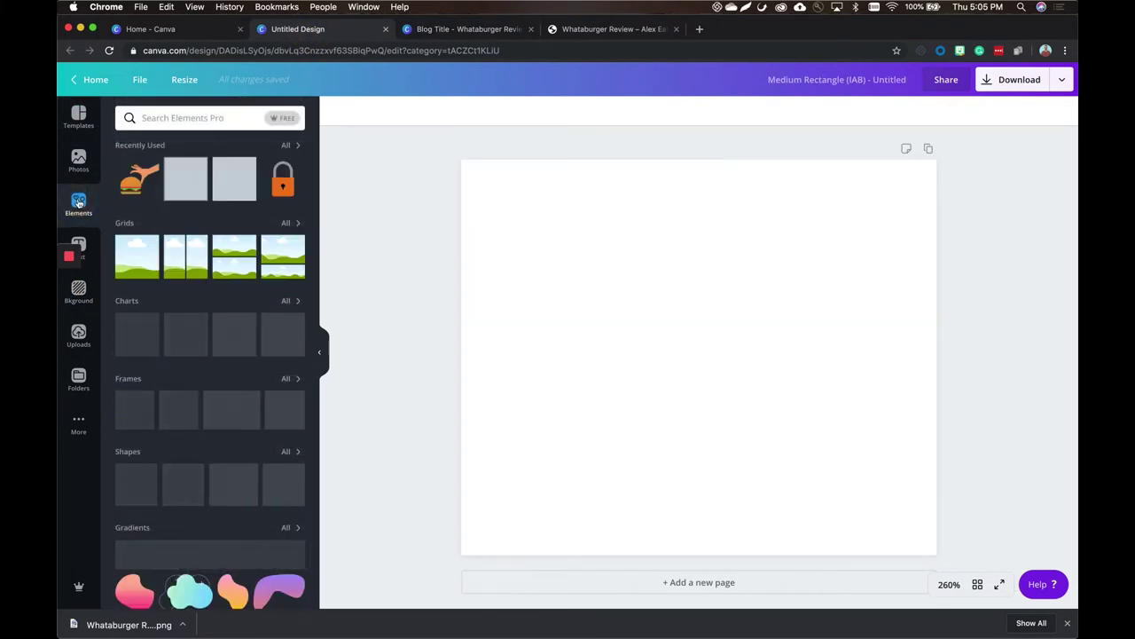
# Fill the page with a grid and drop in a wooden-table photo from a 'taco' search.
pyautogui.moveTo(149, 267); pyautogui.dragTo(517, 183)
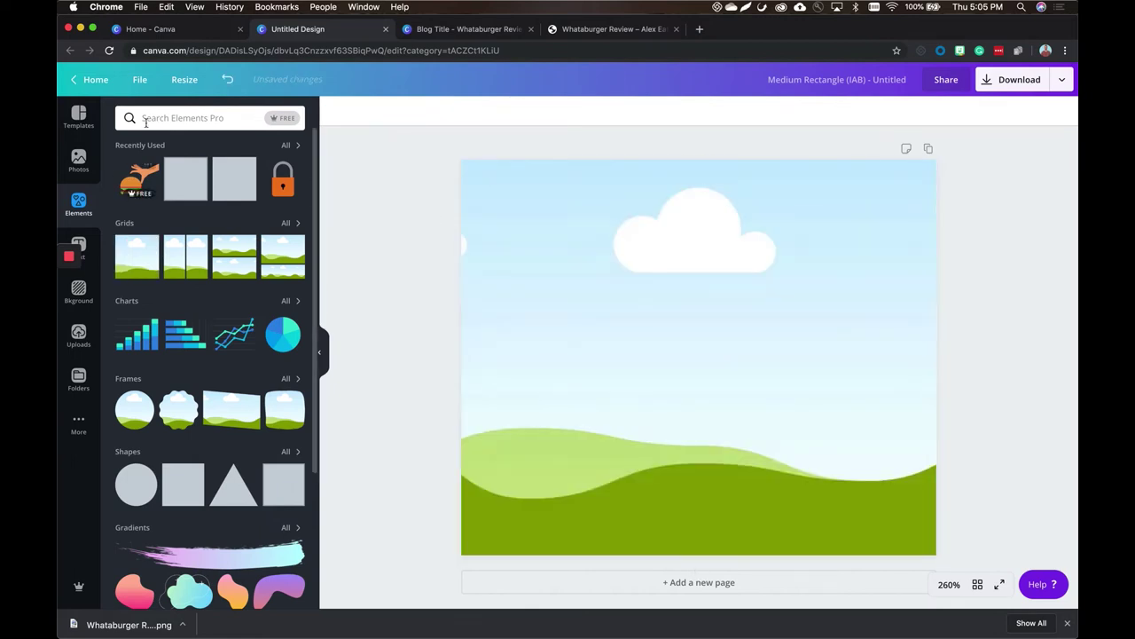
pyautogui.click(78, 160)
pyautogui.click(186, 118)
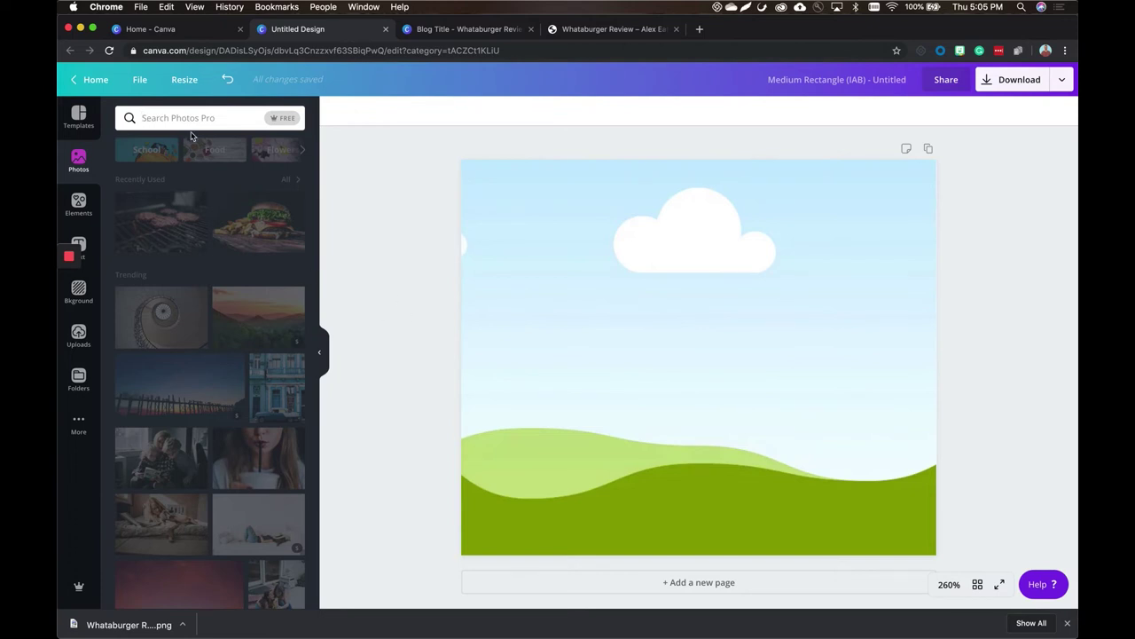
pyautogui.write('taco')
pyautogui.press('Return')
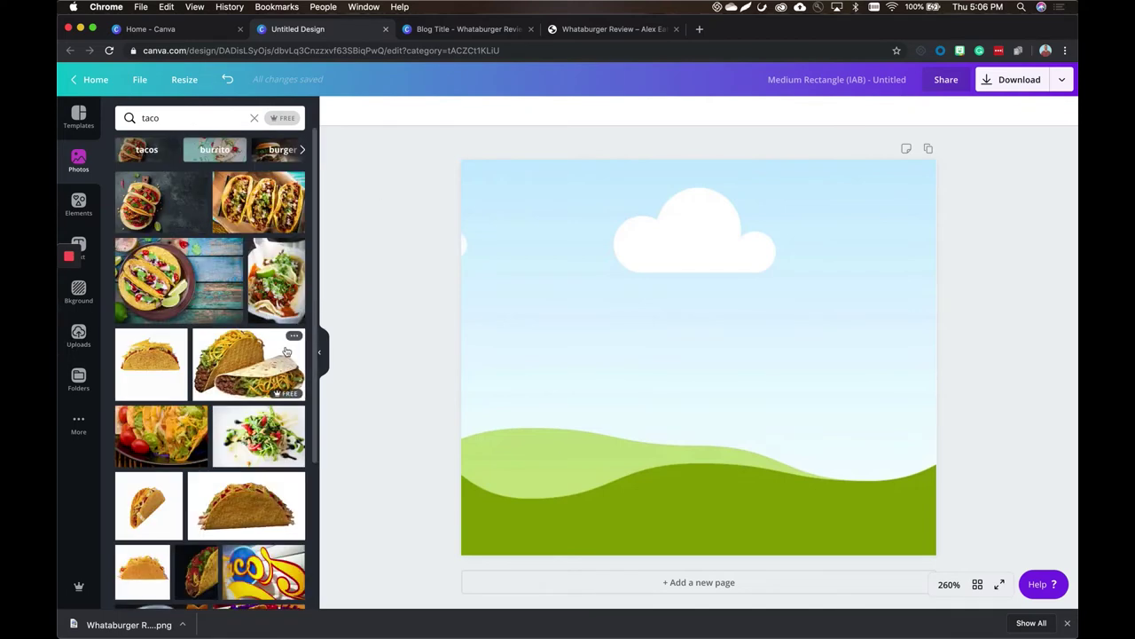
pyautogui.scroll(-1, 253, 479)
pyautogui.scroll(1, 253, 480)
pyautogui.moveTo(204, 283); pyautogui.dragTo(560, 232)
# Darken the taco photo by lowering its brightness to -72.
pyautogui.click(589, 258)
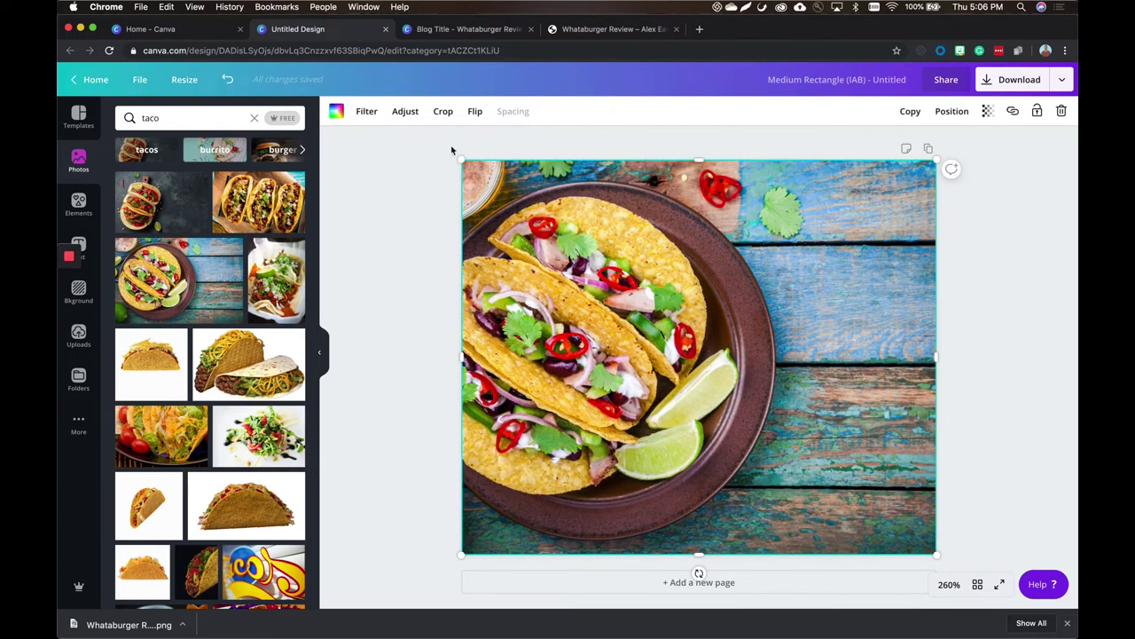
pyautogui.click(366, 112)
pyautogui.click(395, 114)
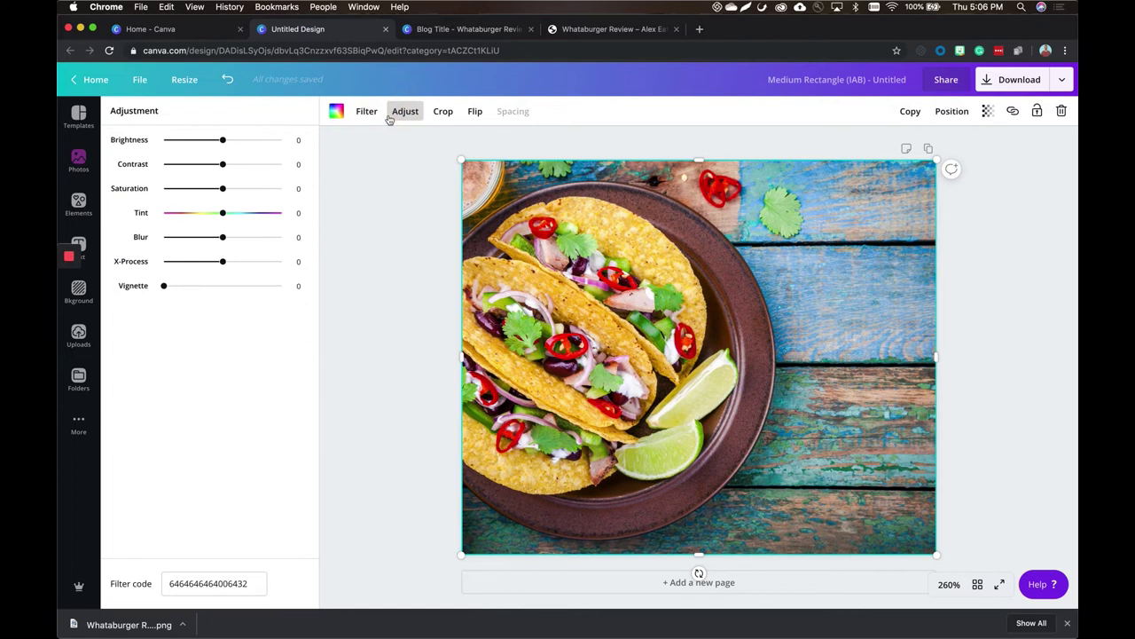
pyautogui.moveTo(224, 143); pyautogui.dragTo(180, 147)
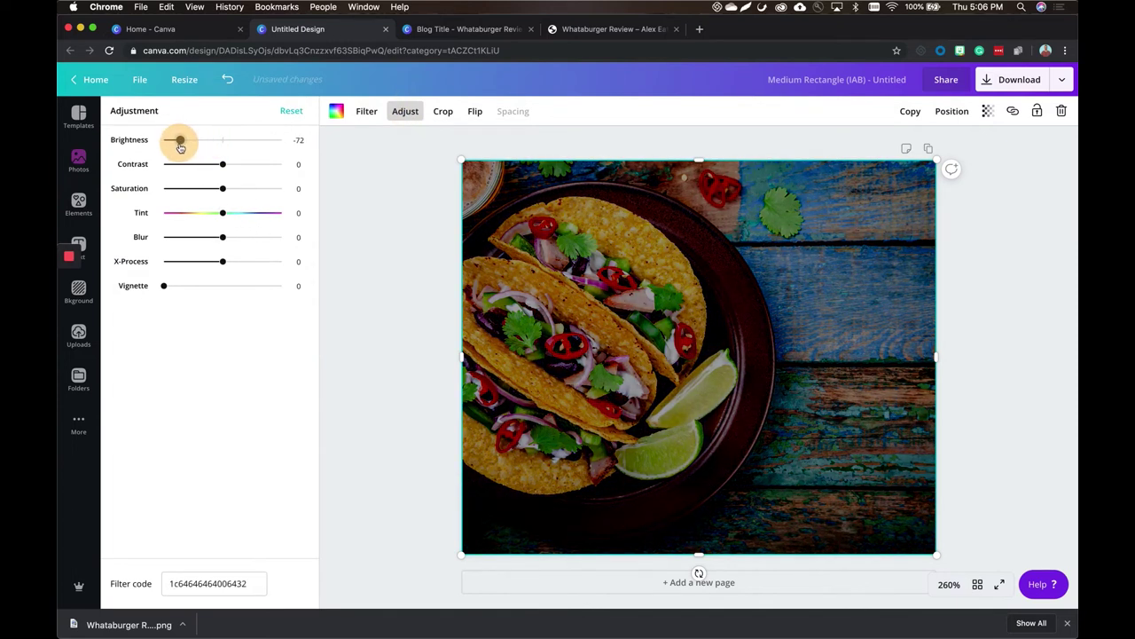
pyautogui.click(423, 203)
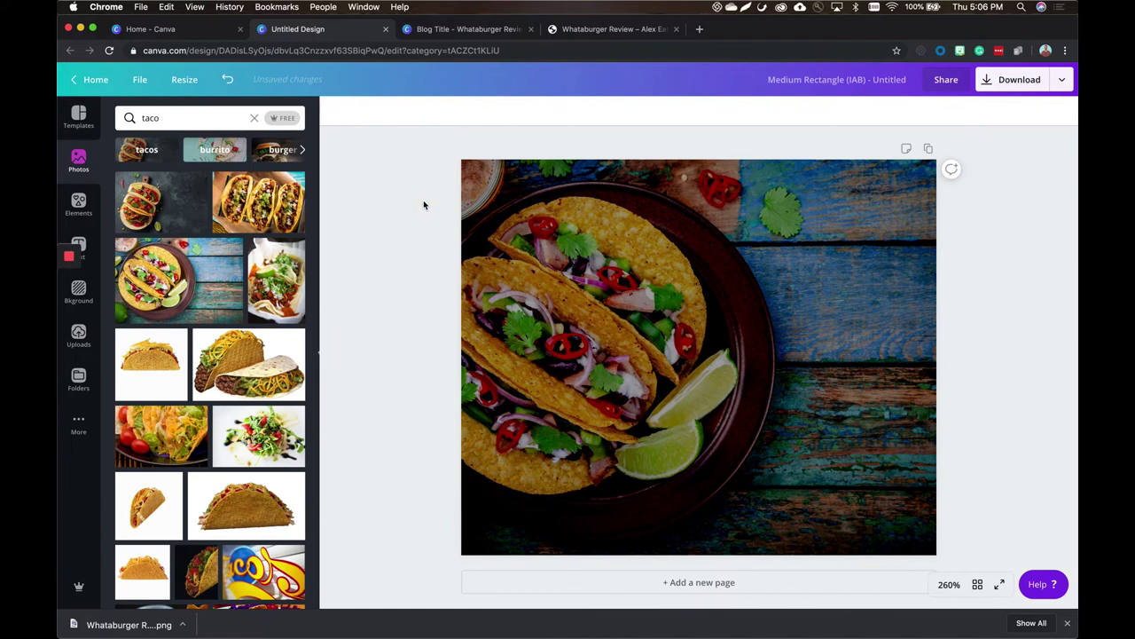
# Add a two-line heading 'Taco Tuesday / Recipes' and move it onto the page.
pyautogui.click(80, 243)
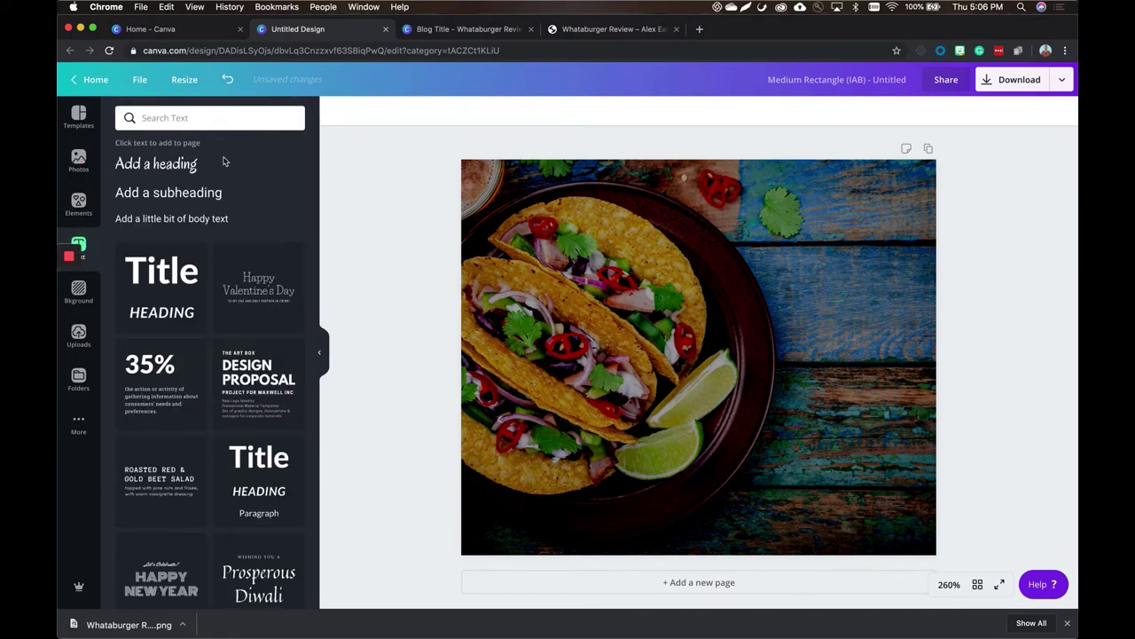
pyautogui.click(186, 170)
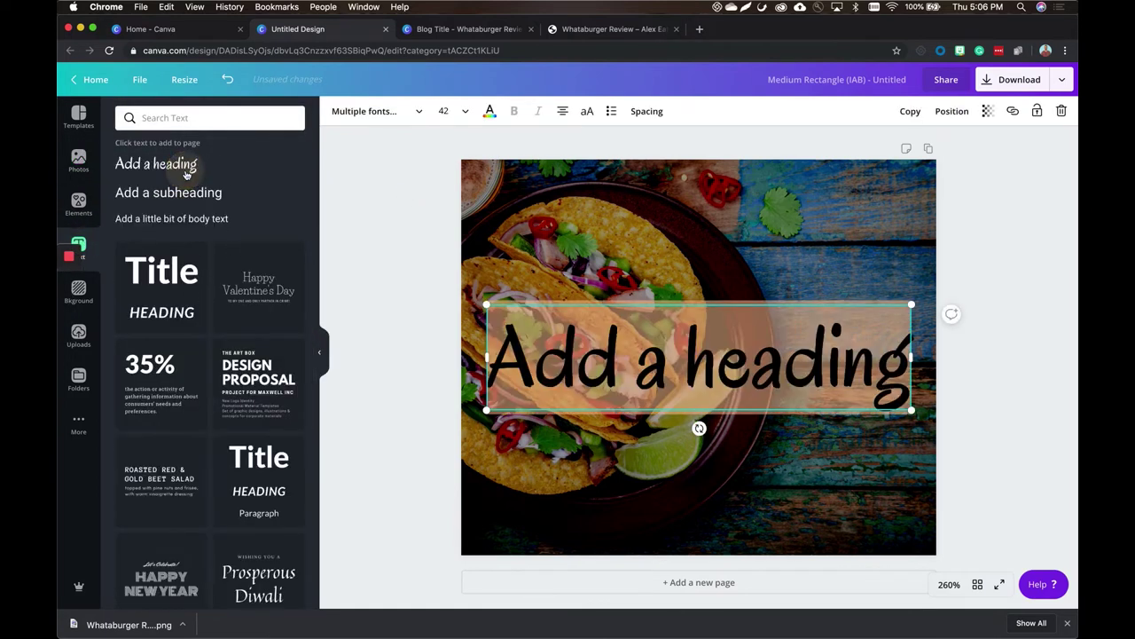
pyautogui.write('Taco T')
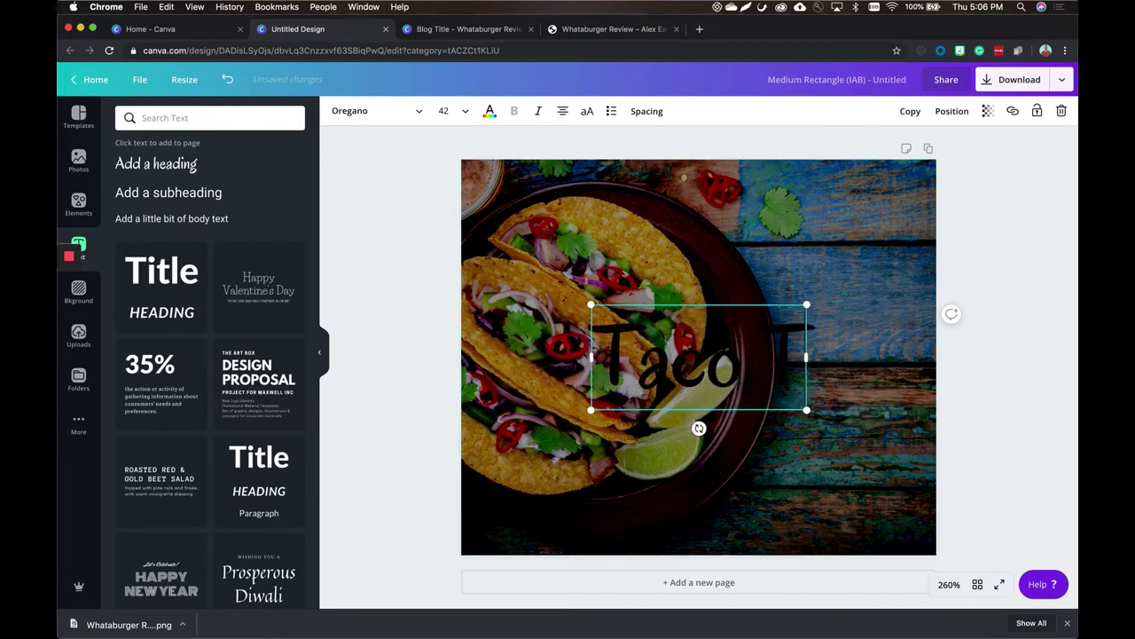
pyautogui.write('uesday')
pyautogui.press('Return')
pyautogui.write('R')
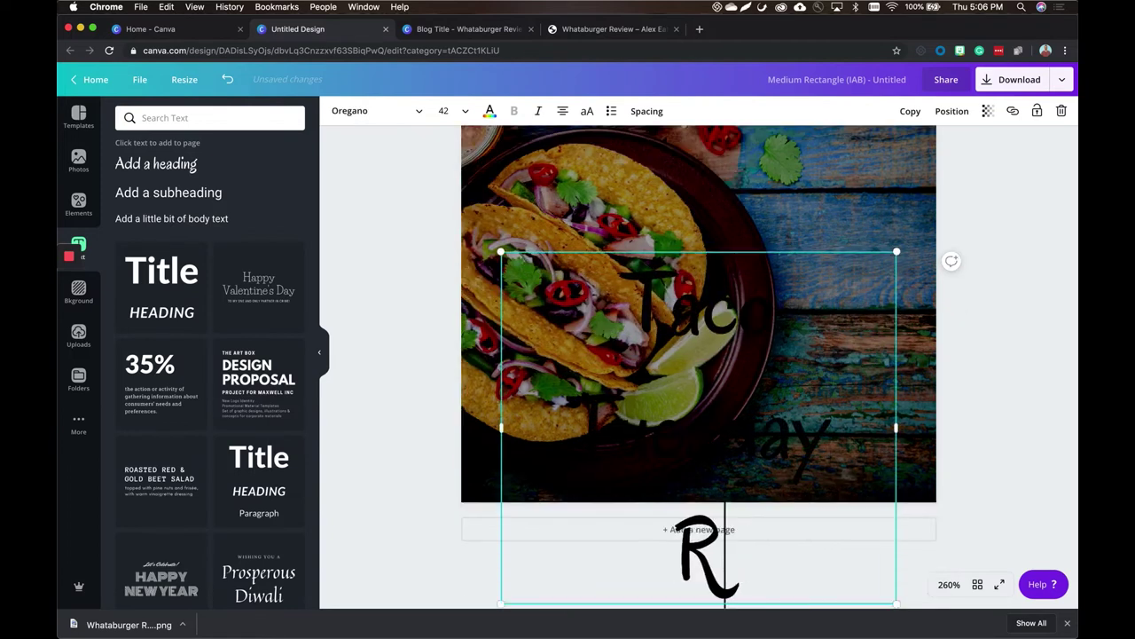
pyautogui.write('ecipes')
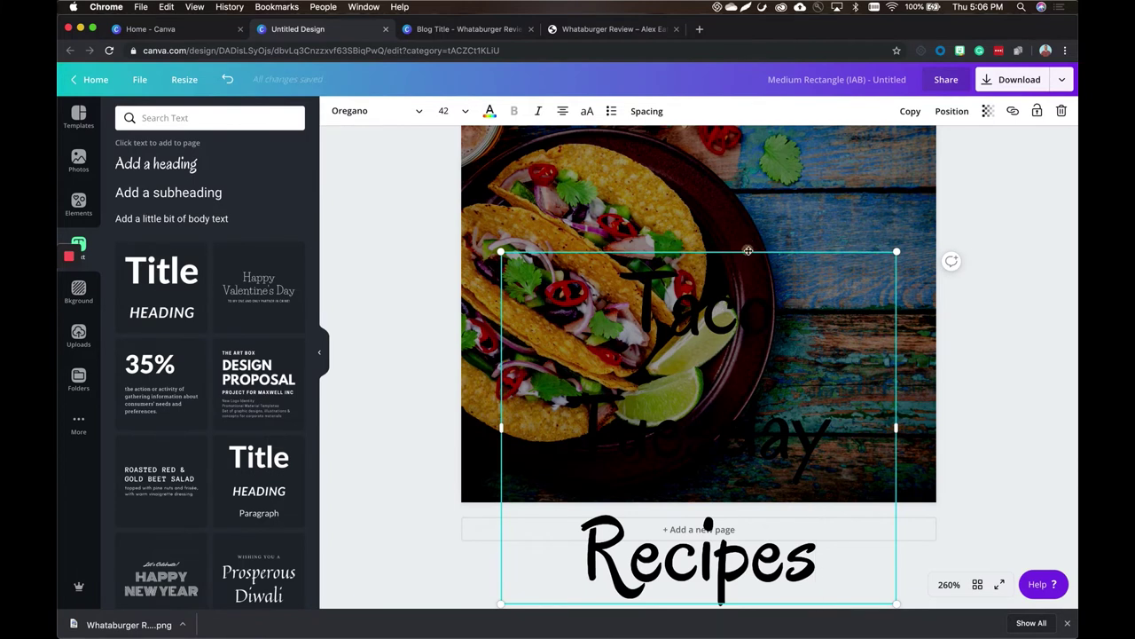
pyautogui.moveTo(748, 251); pyautogui.dragTo(748, 173)
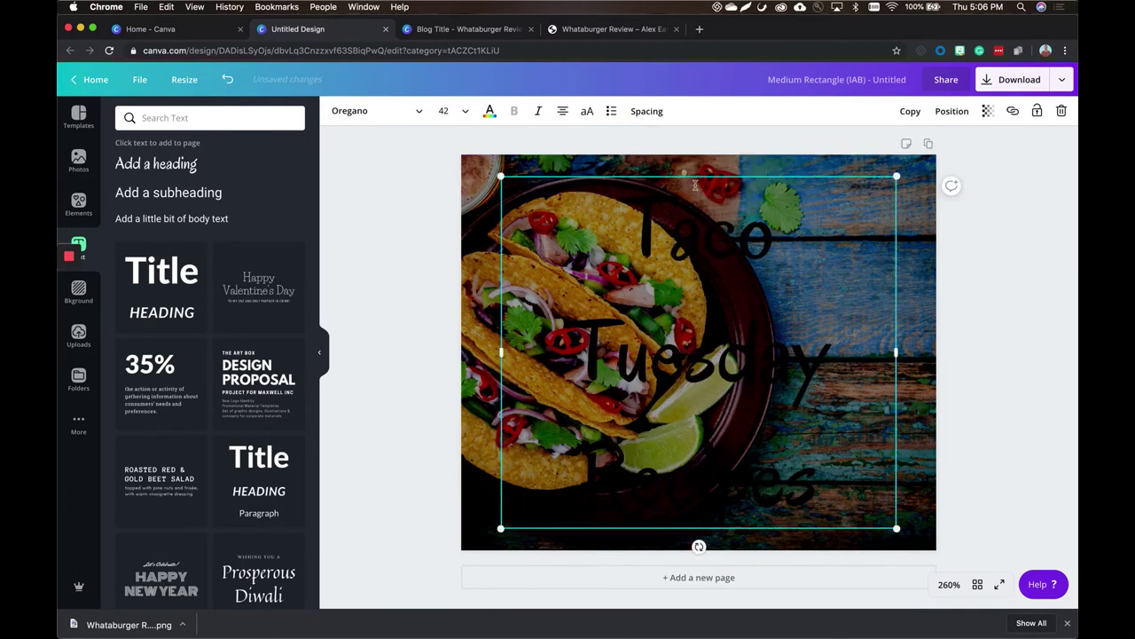
# Set the whole title to Poppins Bold in white.
pyautogui.click(415, 115)
pyautogui.click(182, 117)
pyautogui.write('pop')
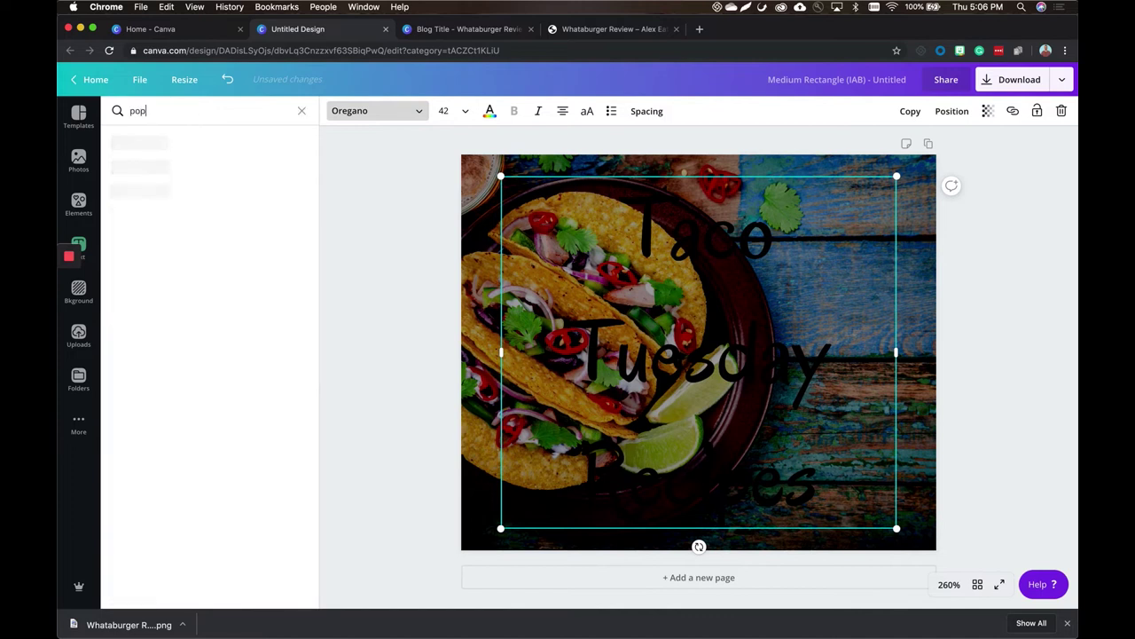
pyautogui.write('p')
pyautogui.click(164, 142)
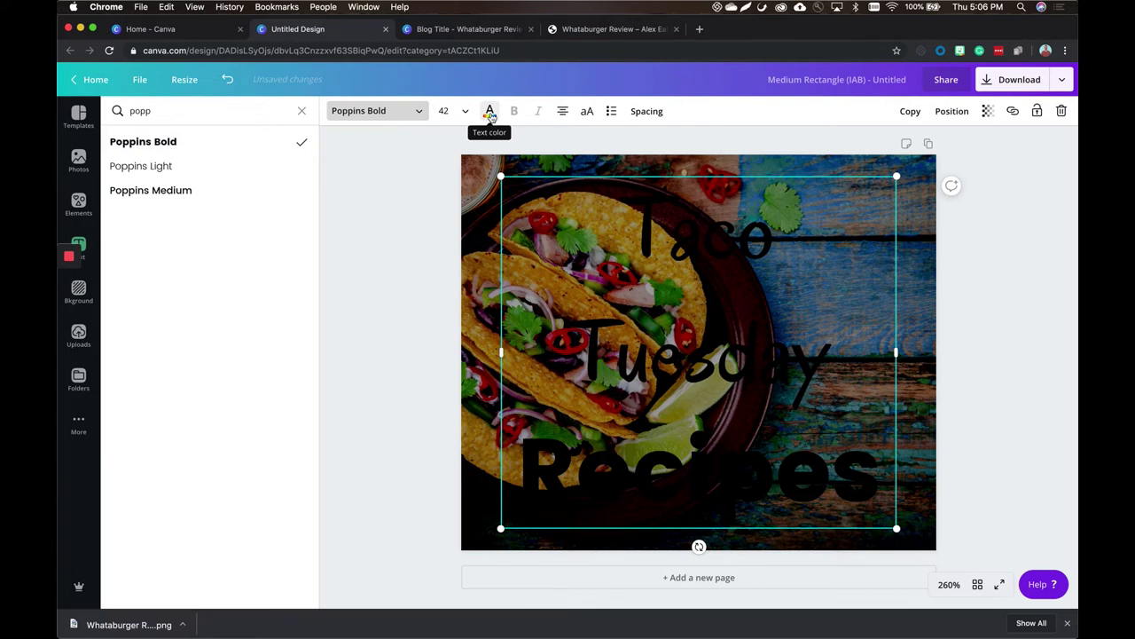
pyautogui.click(490, 114)
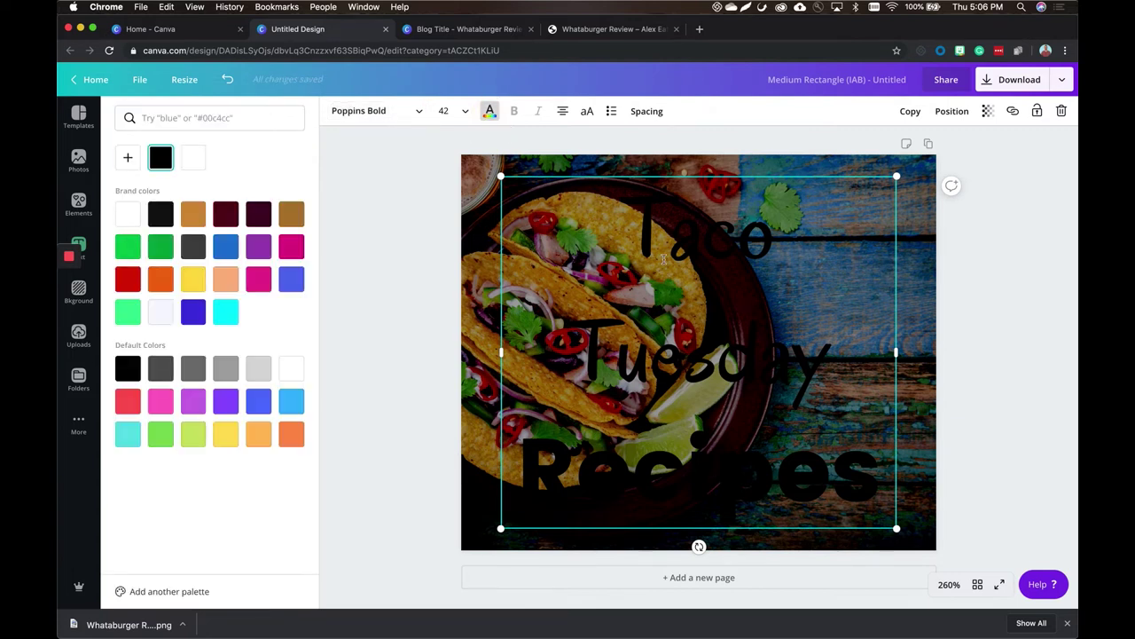
pyautogui.click(402, 105)
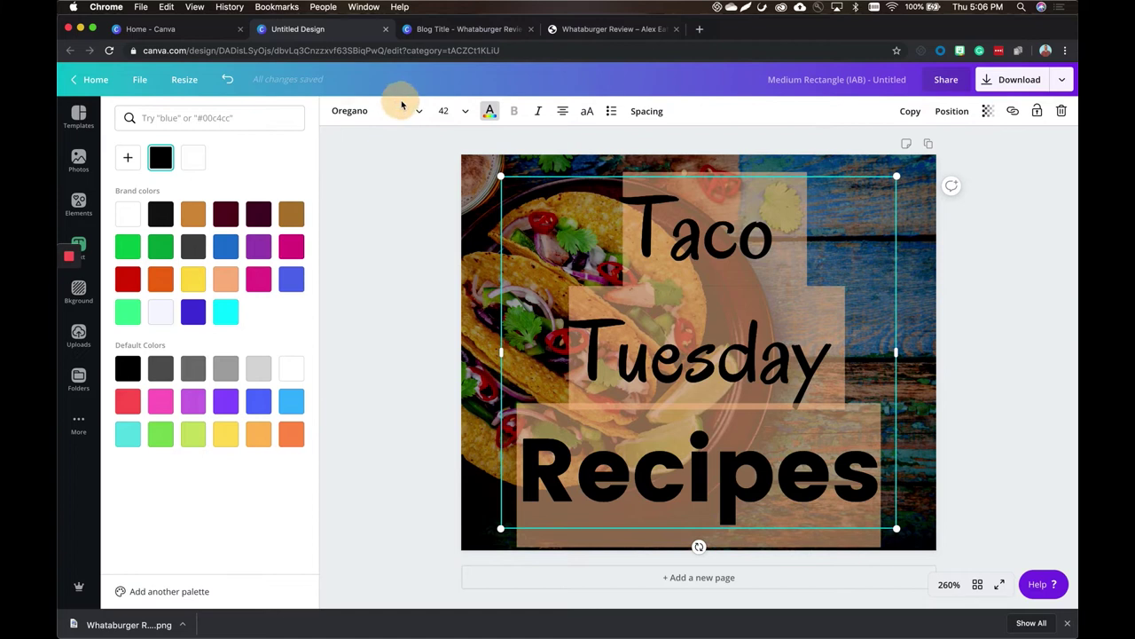
pyautogui.click(159, 176)
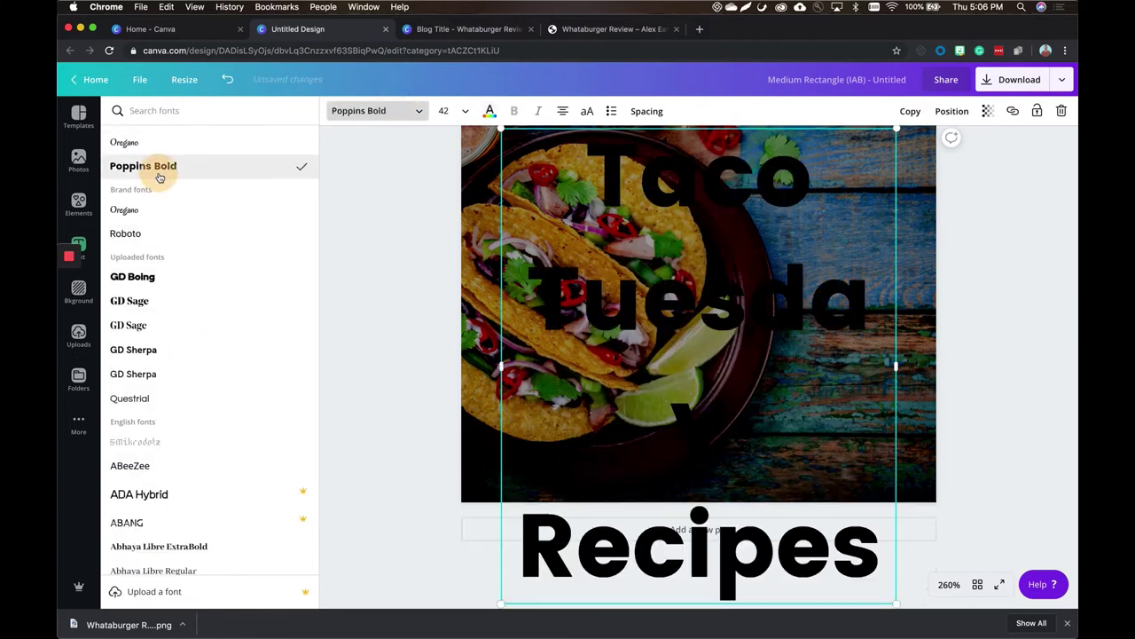
pyautogui.click(489, 114)
pyautogui.click(195, 160)
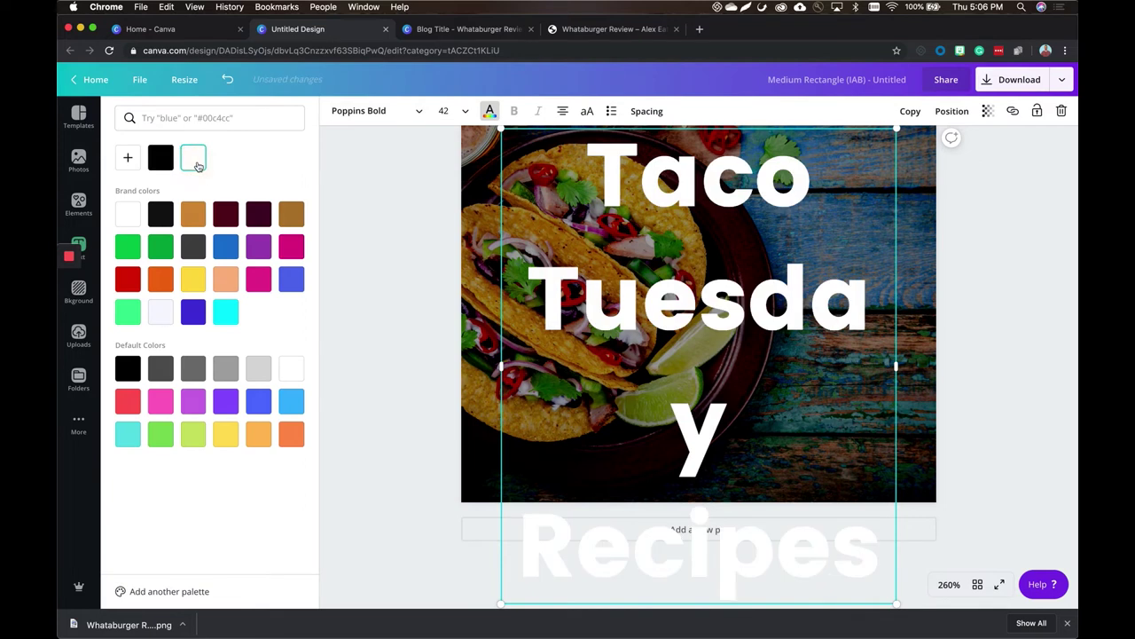
# Make the title size 32, tighten line height to 0.96, and centre it over the photo.
pyautogui.click(444, 110)
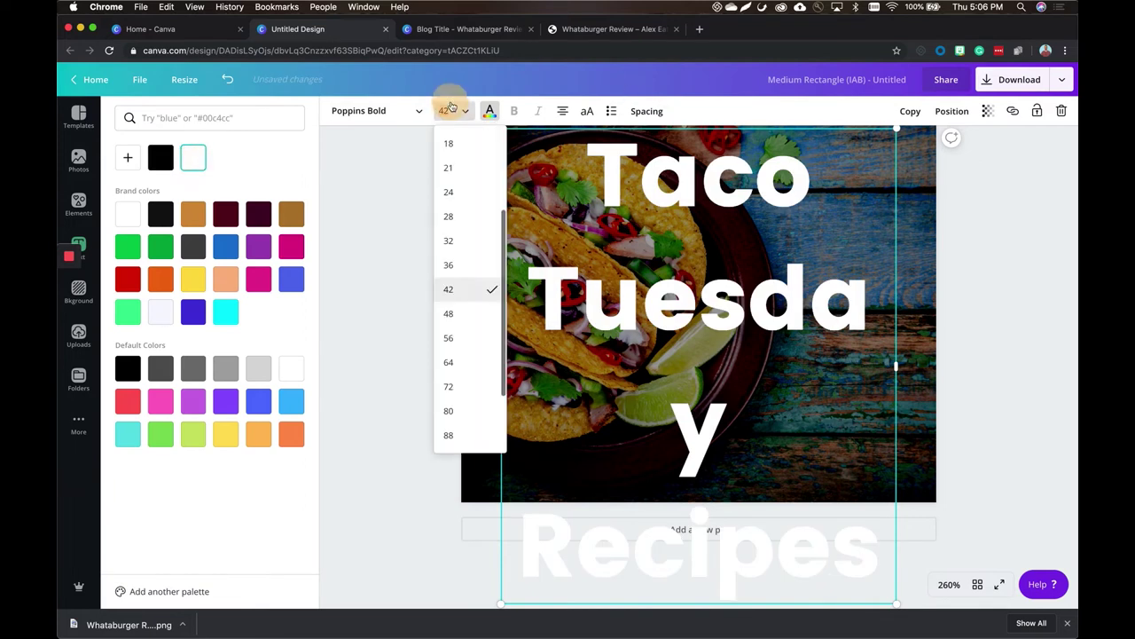
pyautogui.click(464, 247)
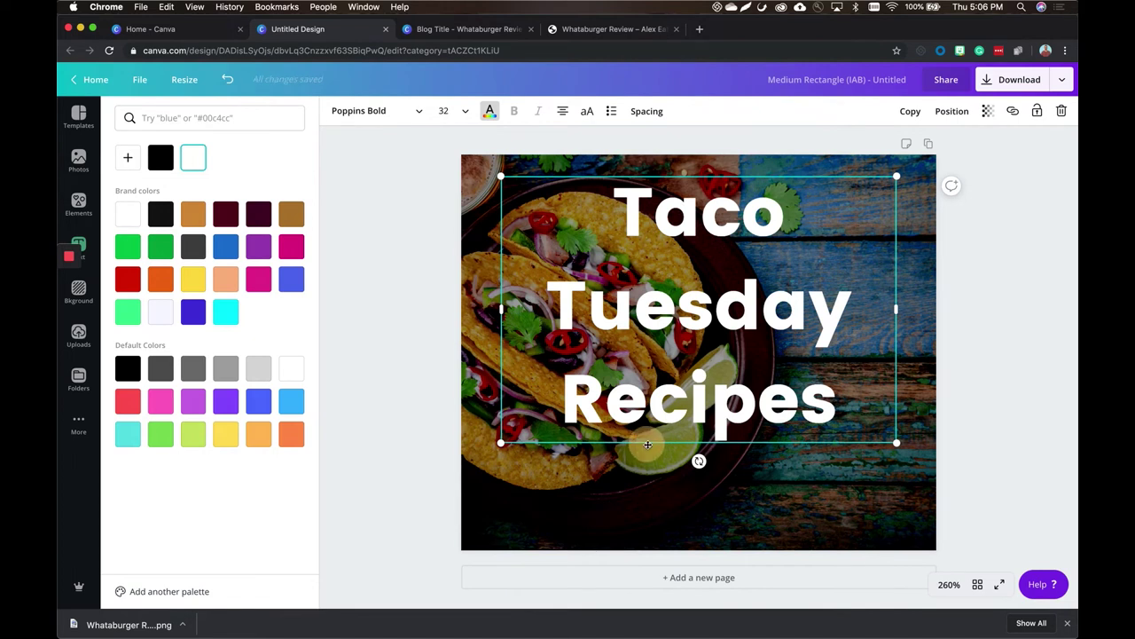
pyautogui.moveTo(647, 443); pyautogui.dragTo(647, 481)
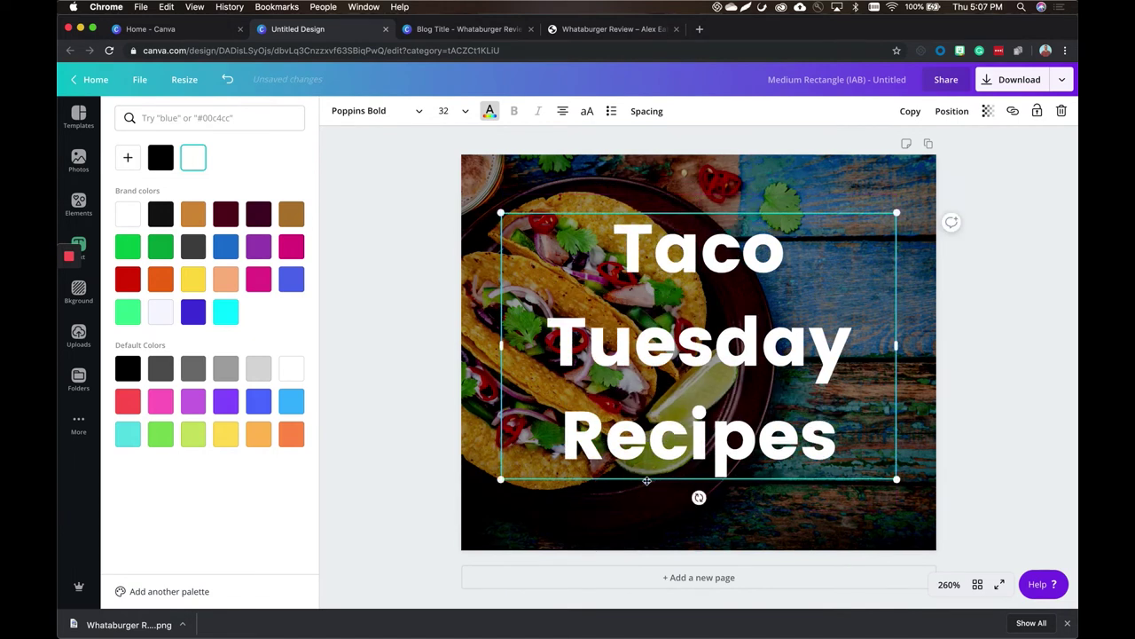
pyautogui.click(646, 111)
pyautogui.moveTo(743, 174); pyautogui.dragTo(714, 188)
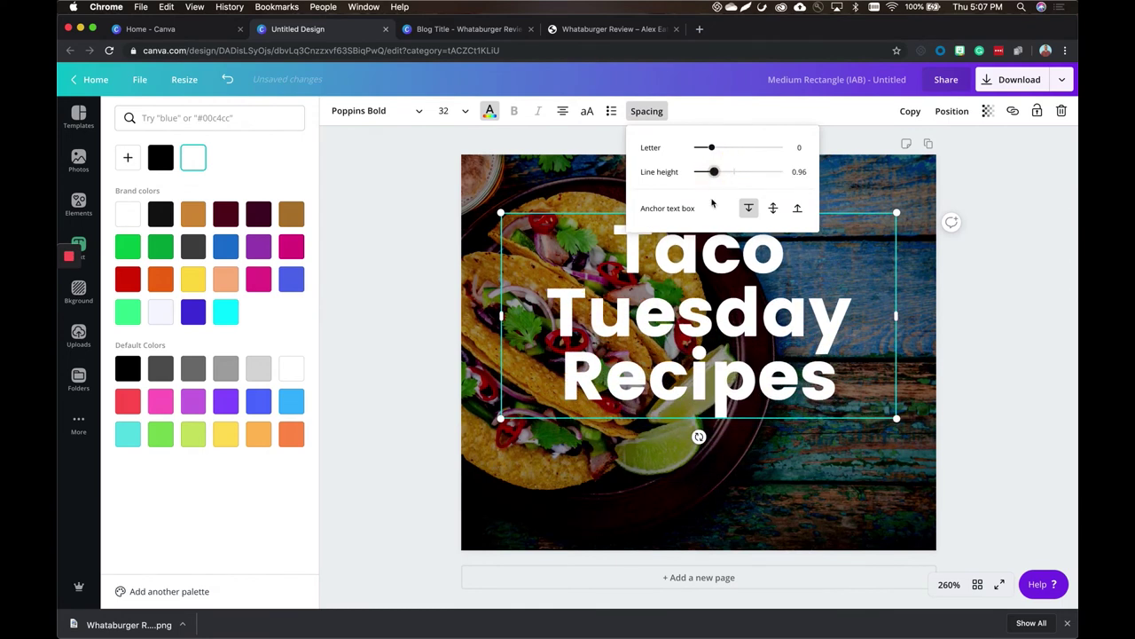
pyautogui.moveTo(674, 426); pyautogui.dragTo(676, 450)
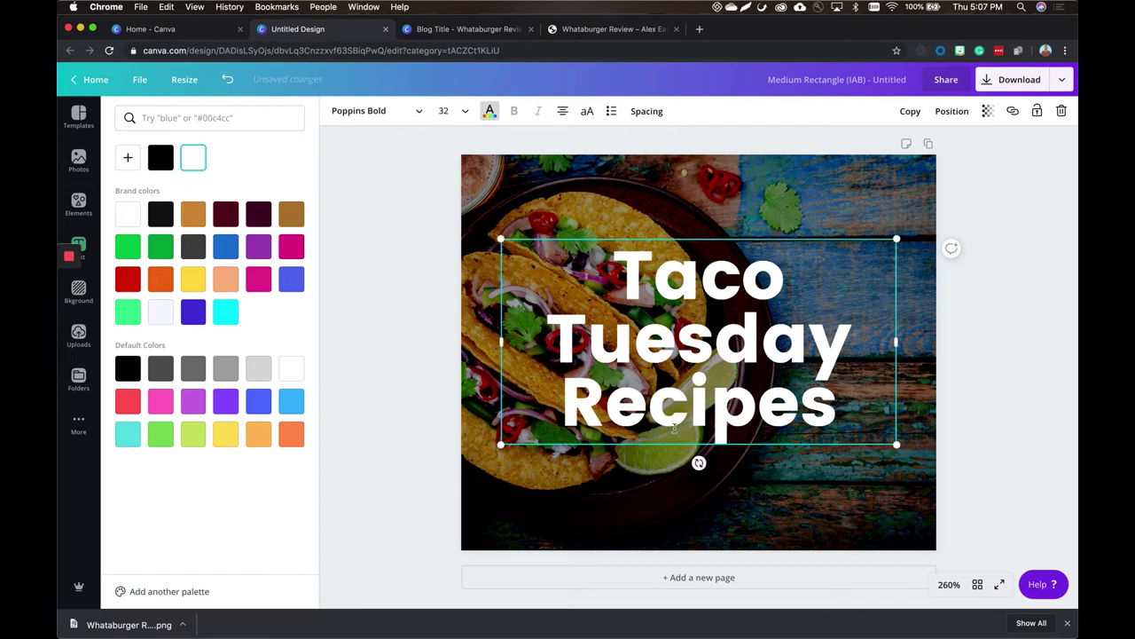
# Check the Whataburger design's background photo, then return to the Taco Tuesday ad.
pyautogui.click(470, 29)
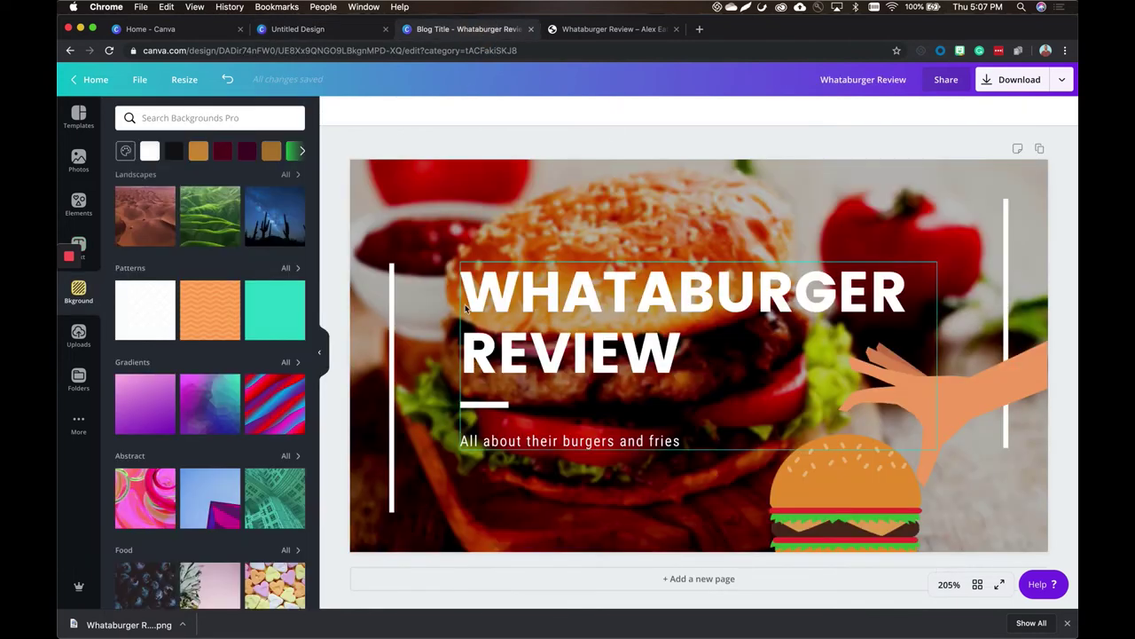
pyautogui.click(390, 379)
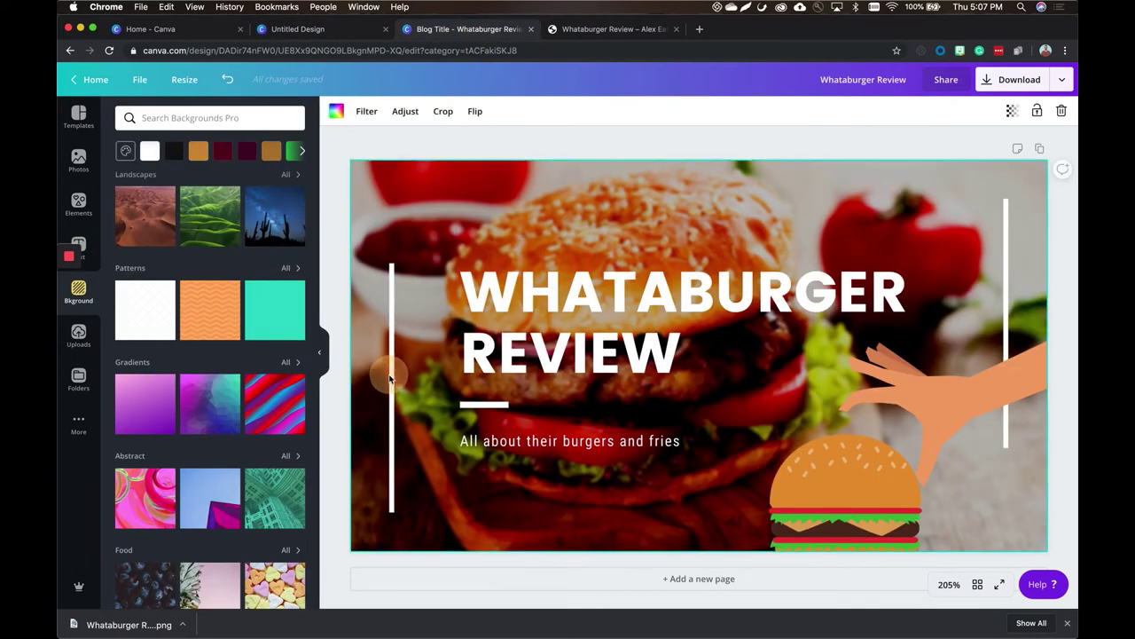
pyautogui.click(313, 32)
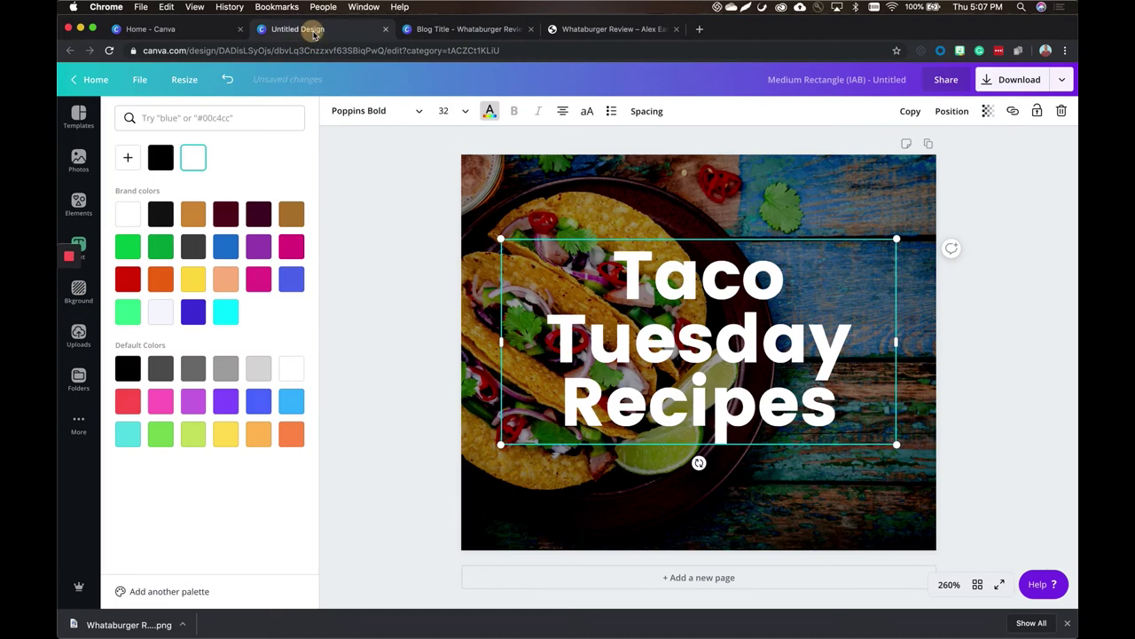
pyautogui.click(422, 202)
# Show all shapes in Elements, clear the search, and scroll down to the lines.
pyautogui.click(79, 204)
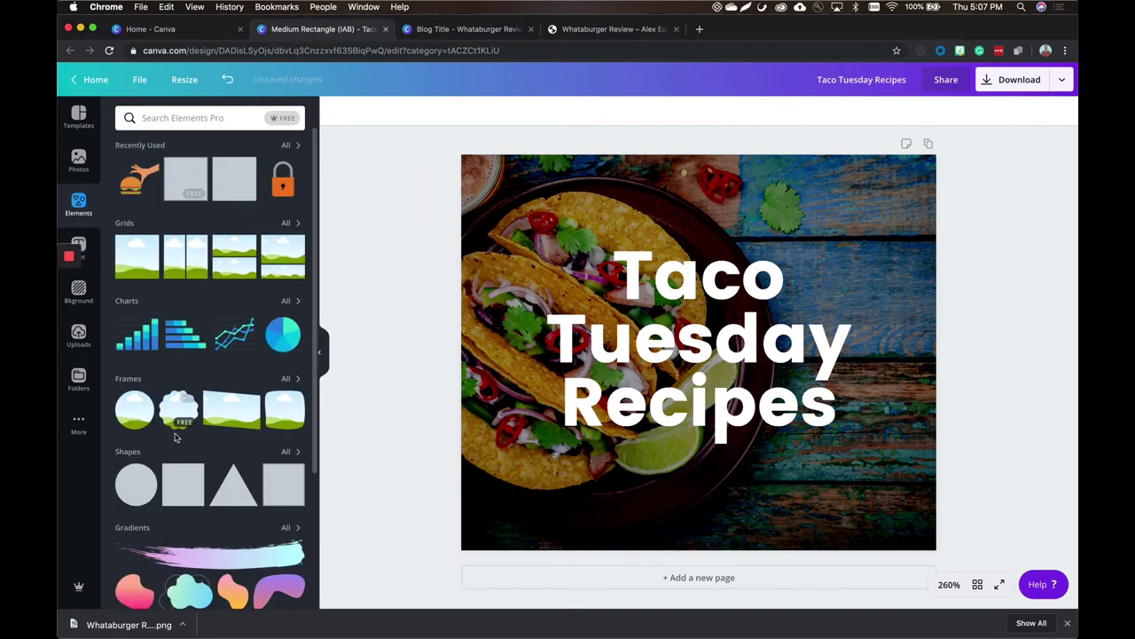
pyautogui.click(286, 452)
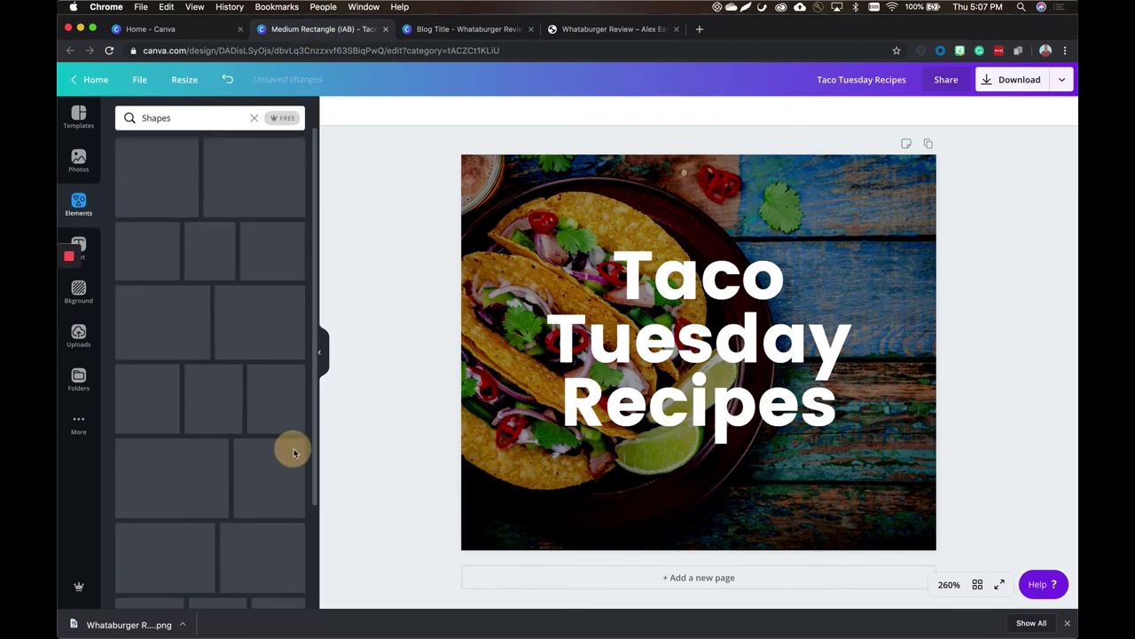
pyautogui.scroll(-5, 246, 377)
pyautogui.scroll(5, 247, 377)
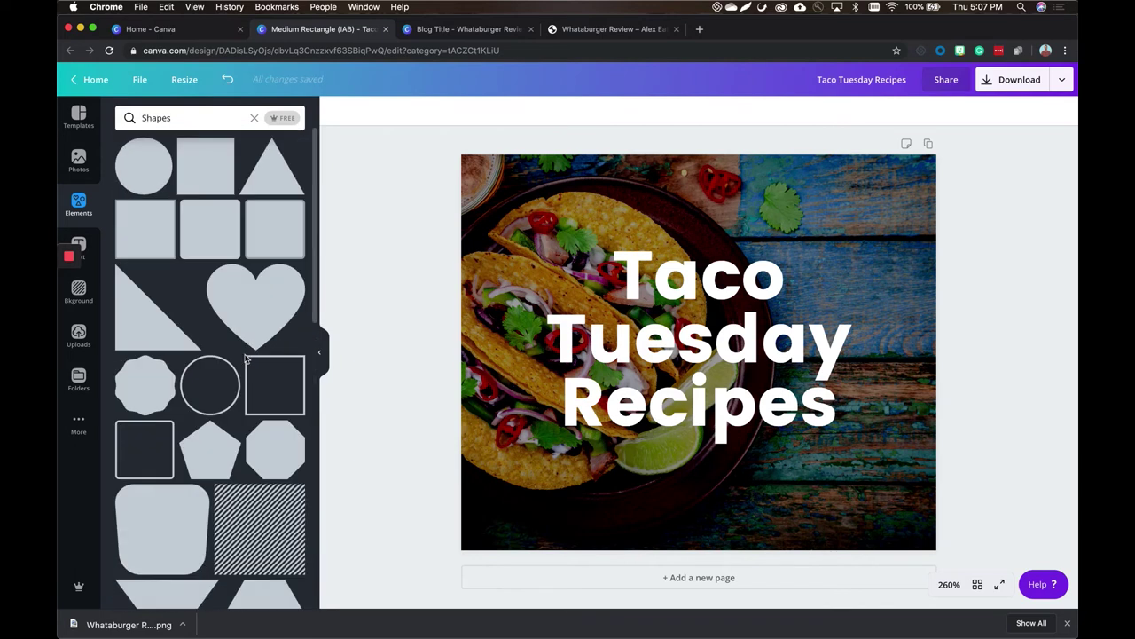
pyautogui.click(256, 118)
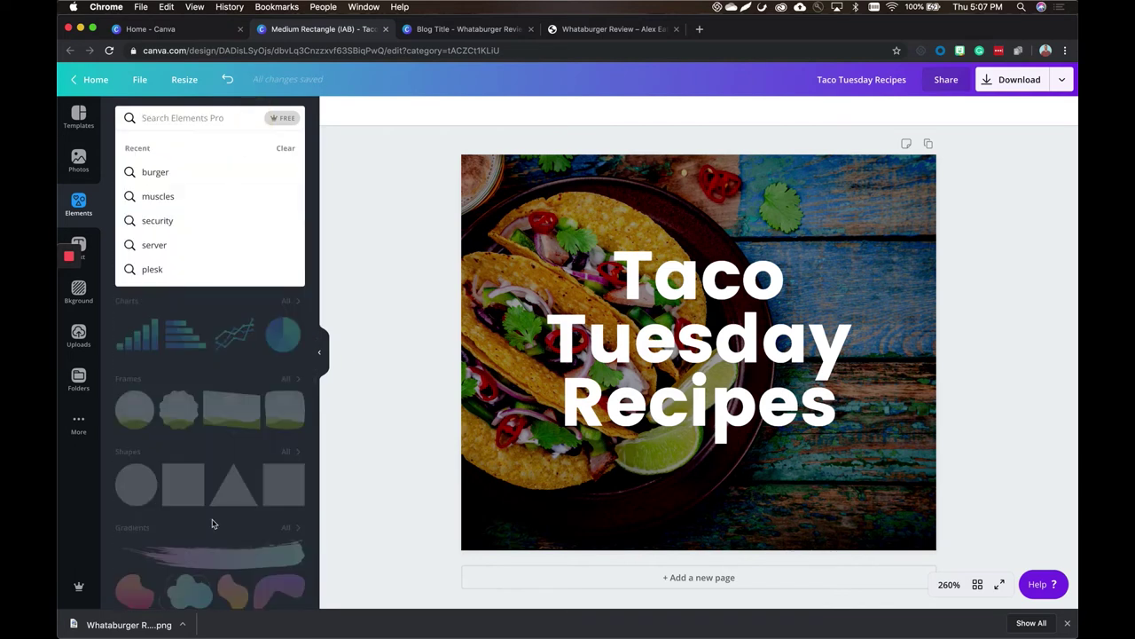
pyautogui.scroll(-5, 209, 448)
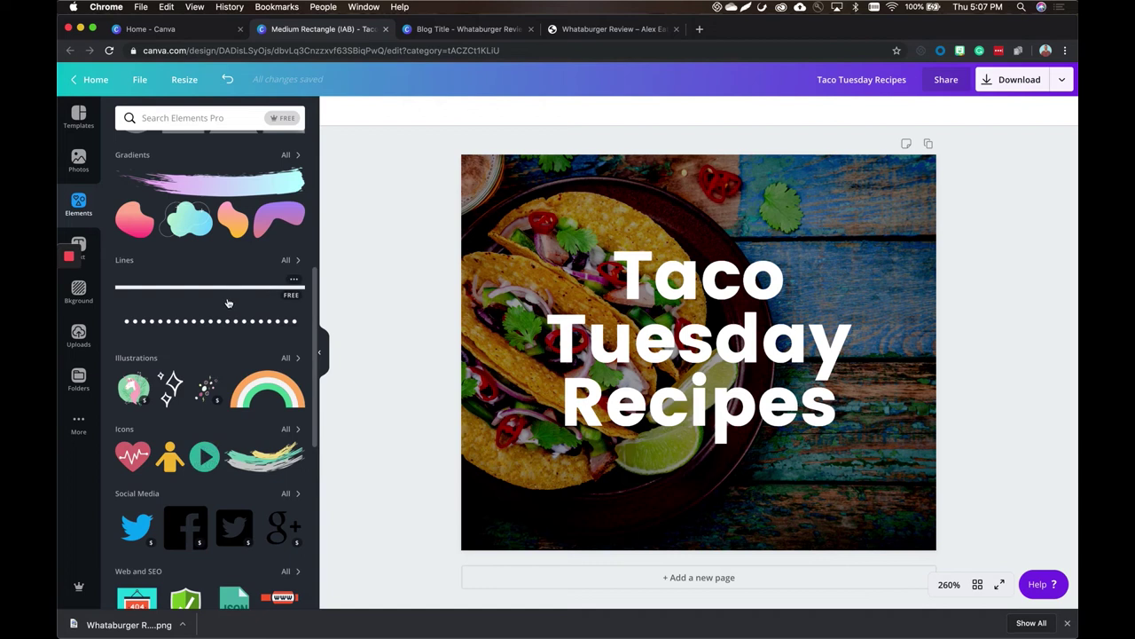
# Add a white solid line, rotate it vertical, and size it to the title's height.
pyautogui.scroll(2, 198, 335)
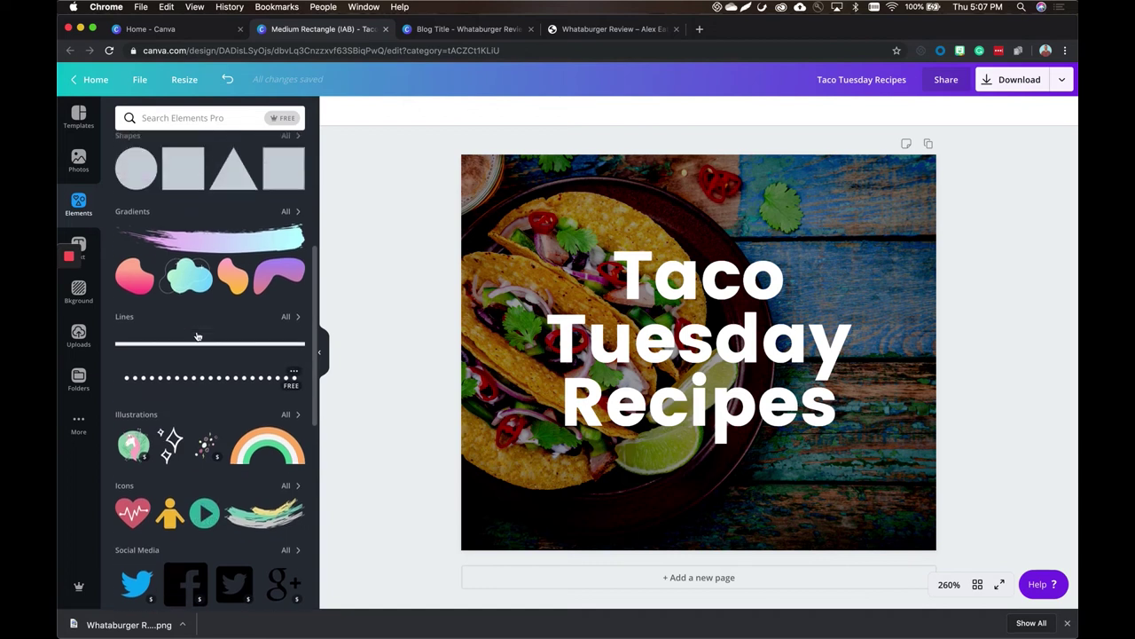
pyautogui.click(177, 360)
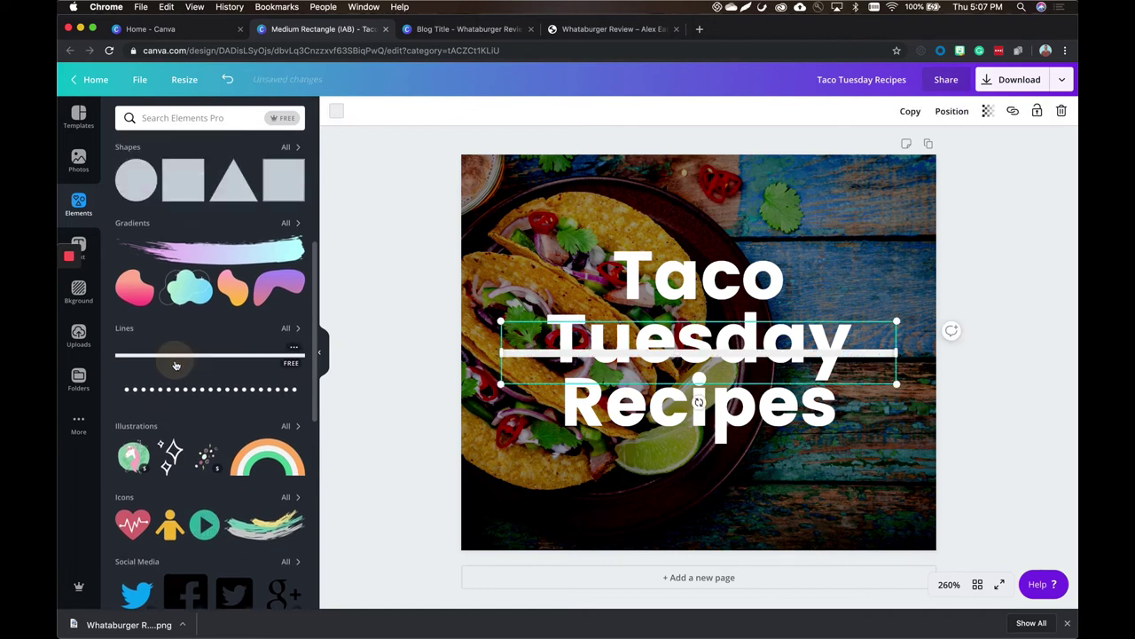
pyautogui.click(337, 110)
pyautogui.click(194, 157)
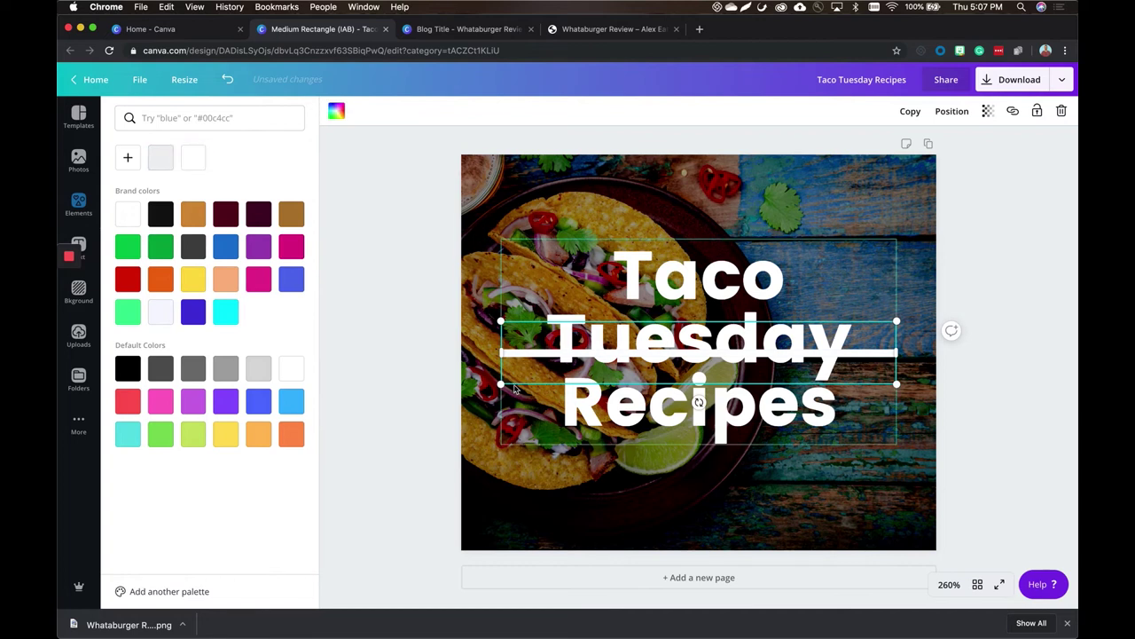
pyautogui.click(687, 353)
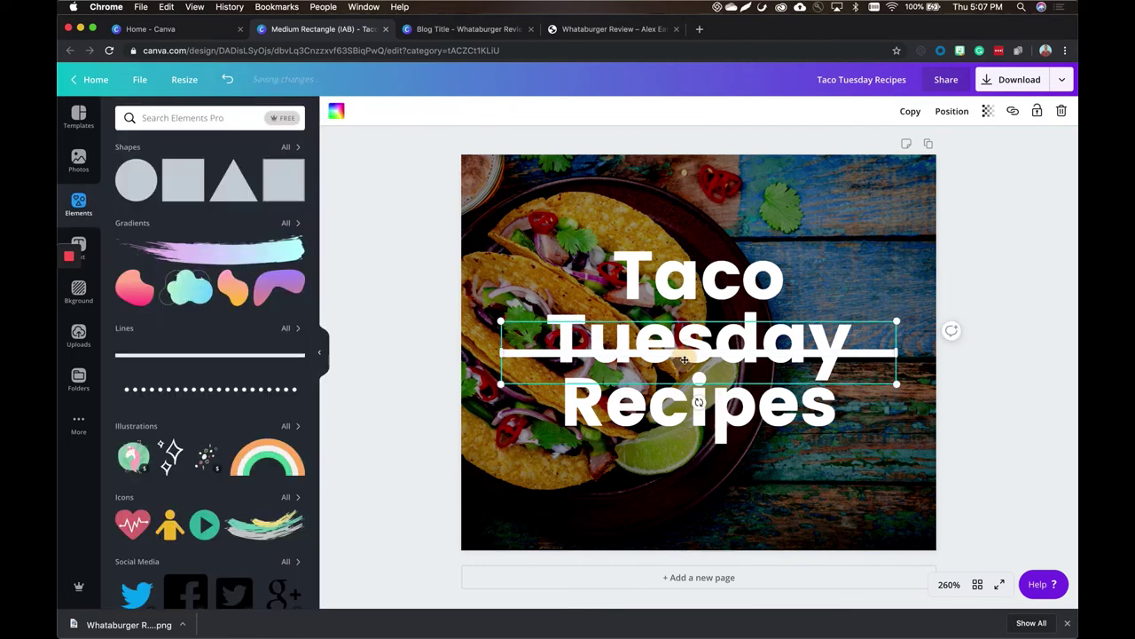
pyautogui.moveTo(700, 400); pyautogui.dragTo(809, 362)
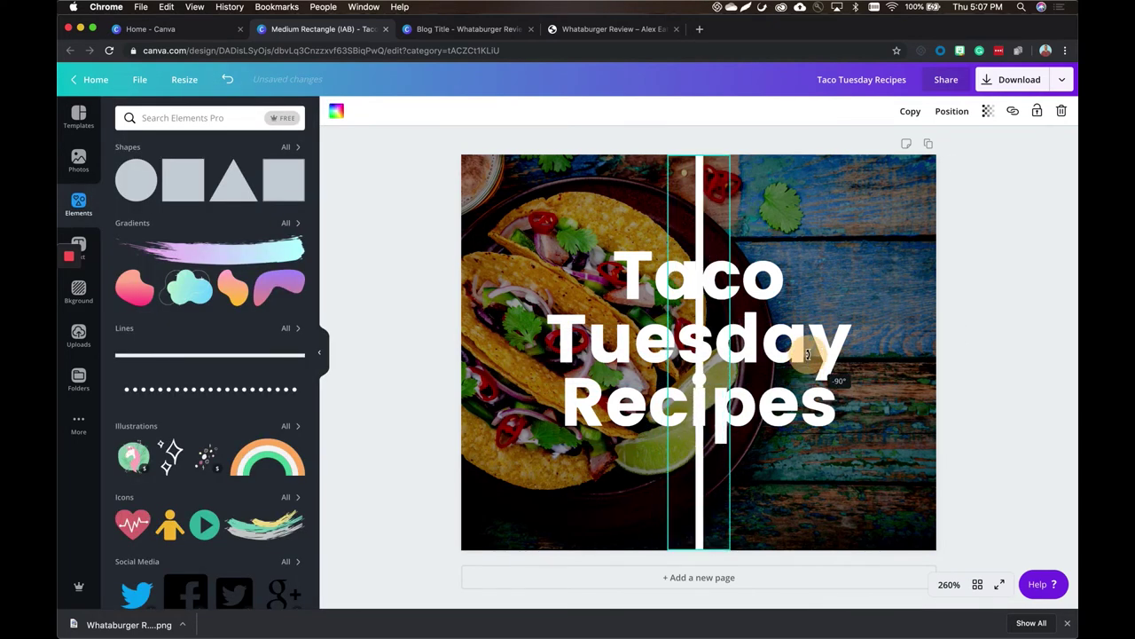
pyautogui.moveTo(699, 166); pyautogui.dragTo(522, 353)
pyautogui.moveTo(517, 276); pyautogui.dragTo(517, 240)
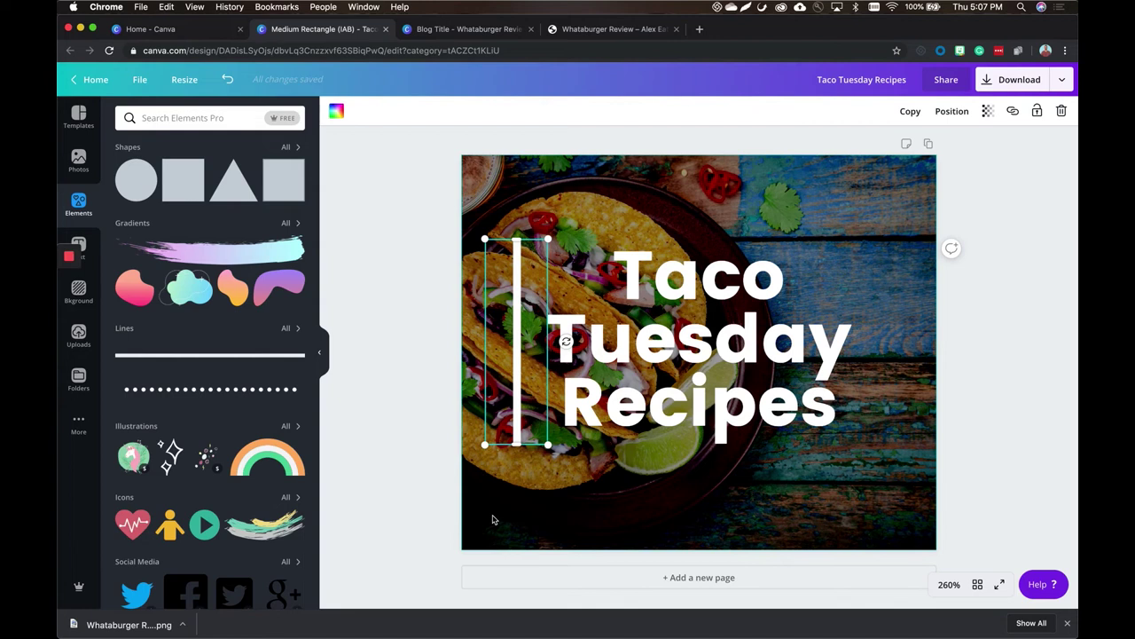
# Duplicate the vertical line and place the copy on the title's right side.
pyautogui.press('super+d')
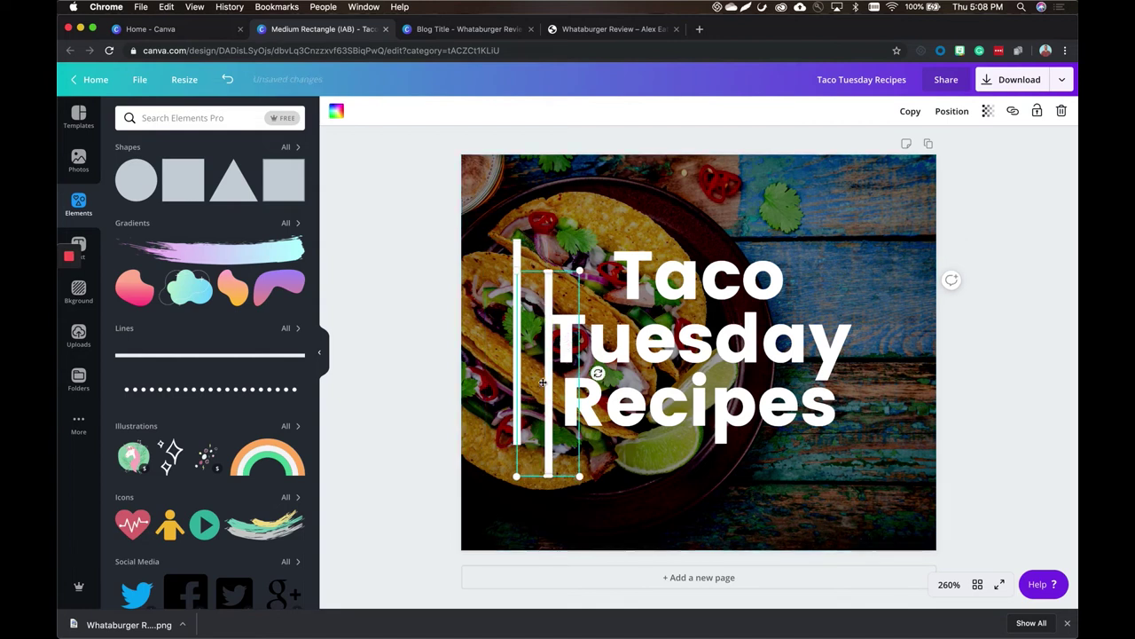
pyautogui.moveTo(543, 381); pyautogui.dragTo(871, 348)
pyautogui.click(830, 462)
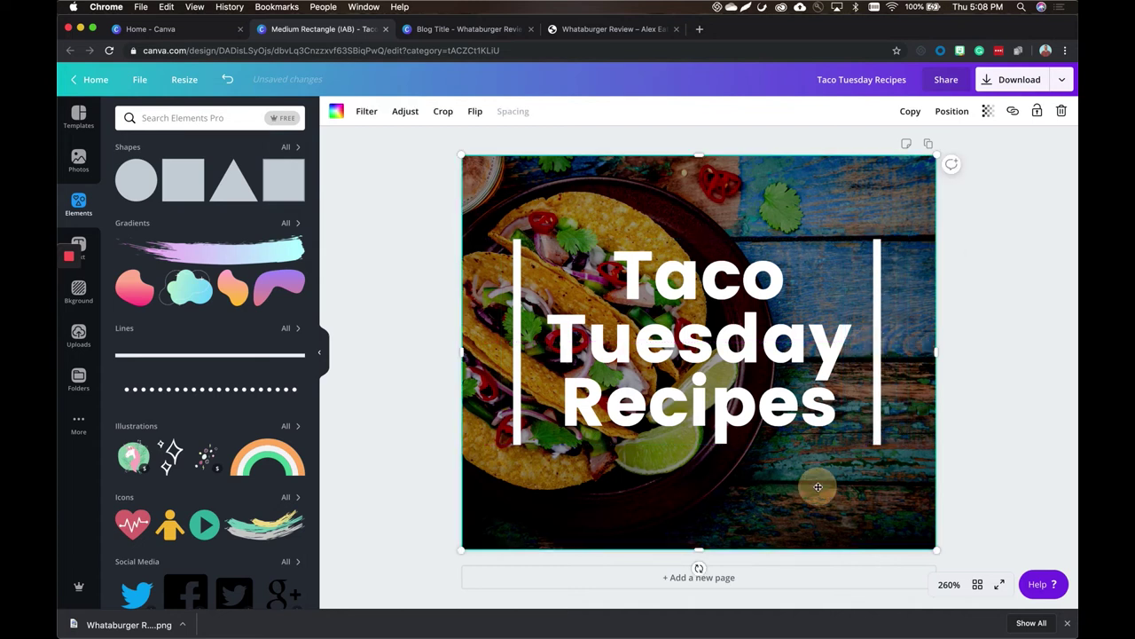
pyautogui.click(1024, 472)
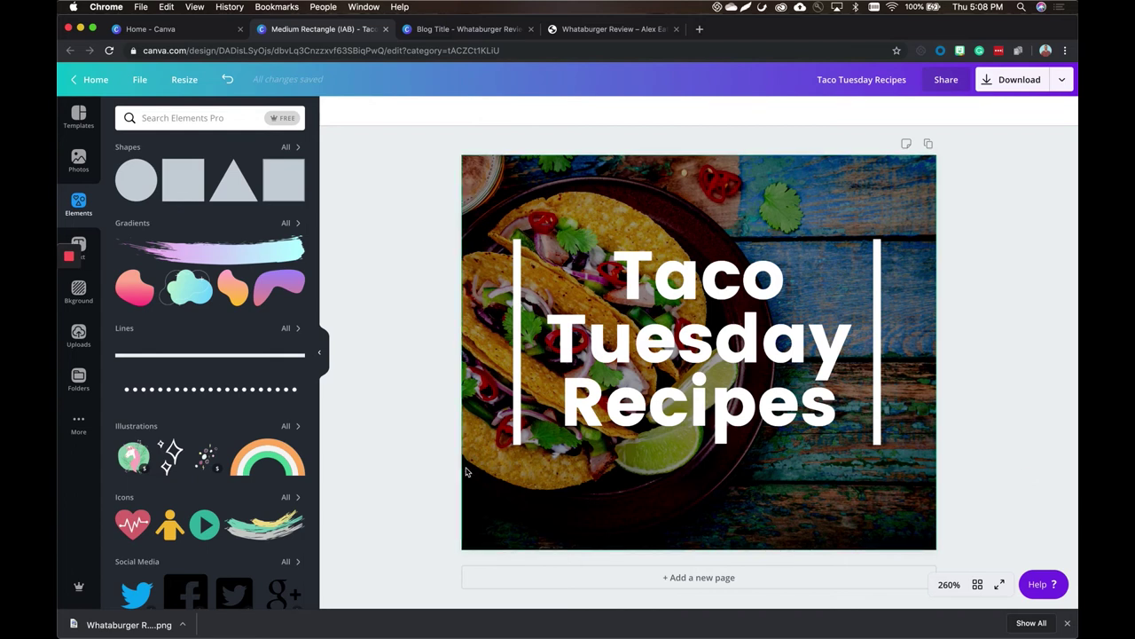
# Add a free folded-taco graphic from a 'tacos' search, shrunk and placed above 'Taco'.
pyautogui.click(206, 118)
pyautogui.write('tacos')
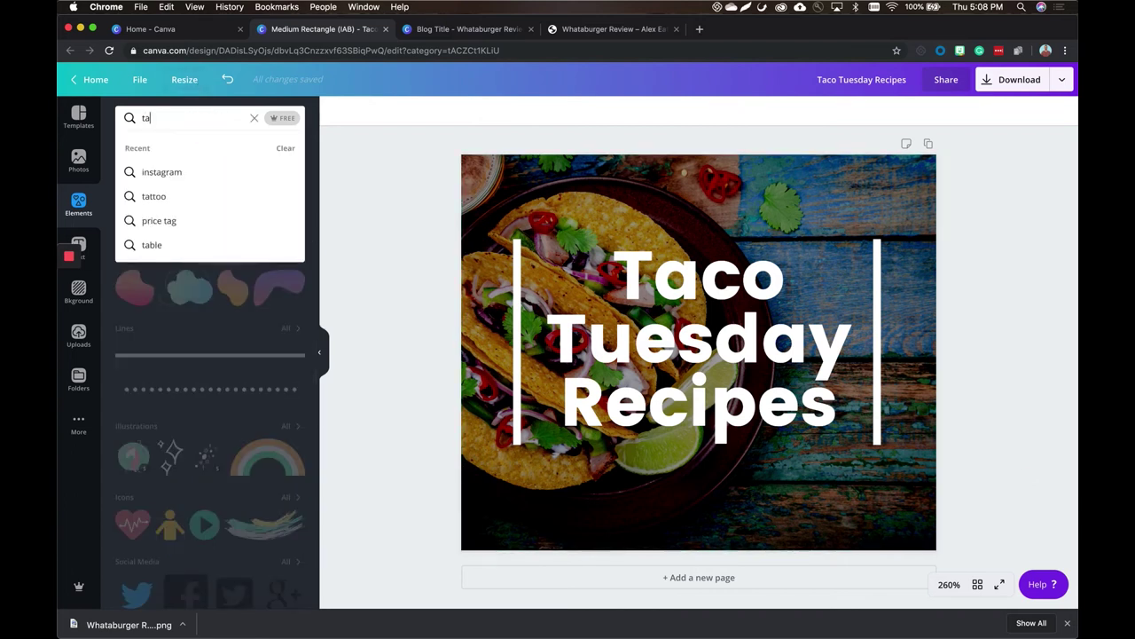
pyautogui.press('Return')
pyautogui.click(284, 117)
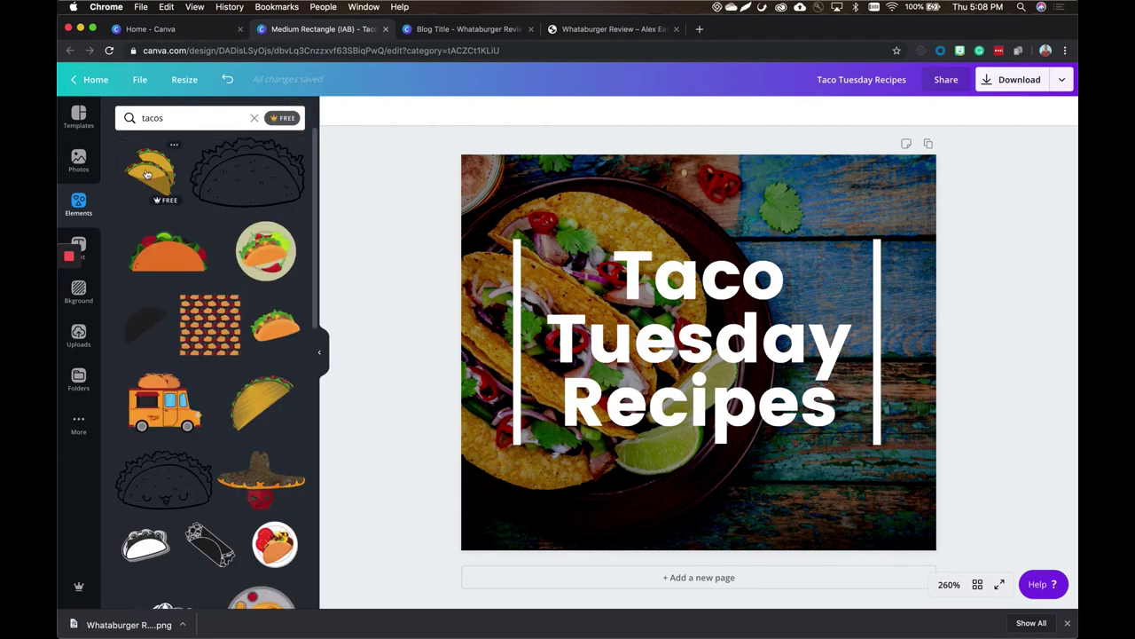
pyautogui.click(147, 173)
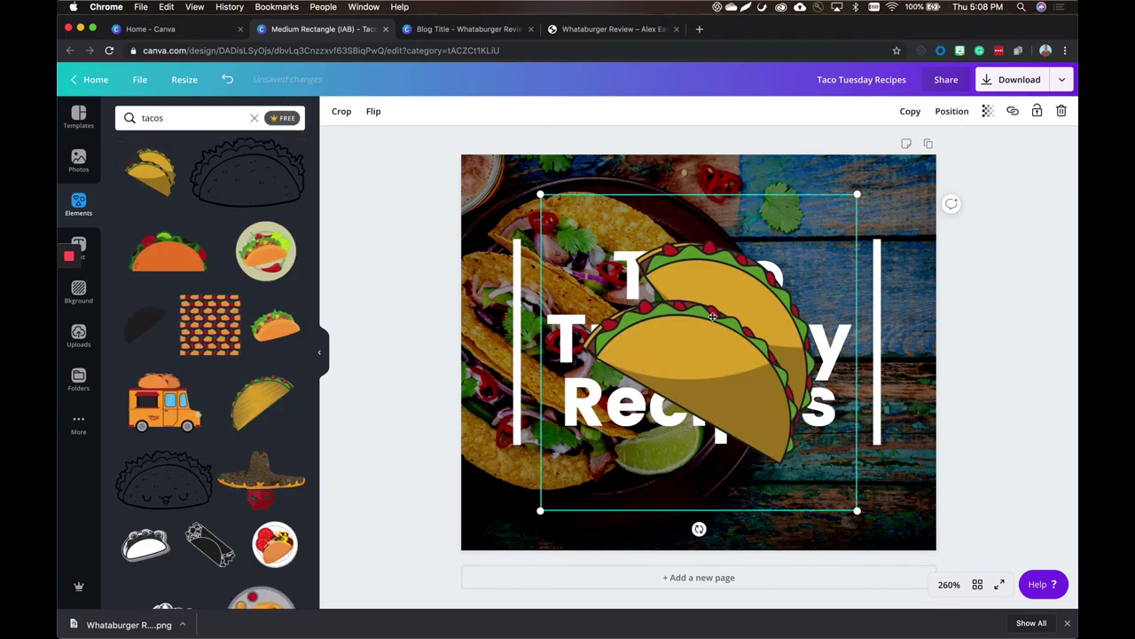
pyautogui.moveTo(859, 512); pyautogui.dragTo(654, 307)
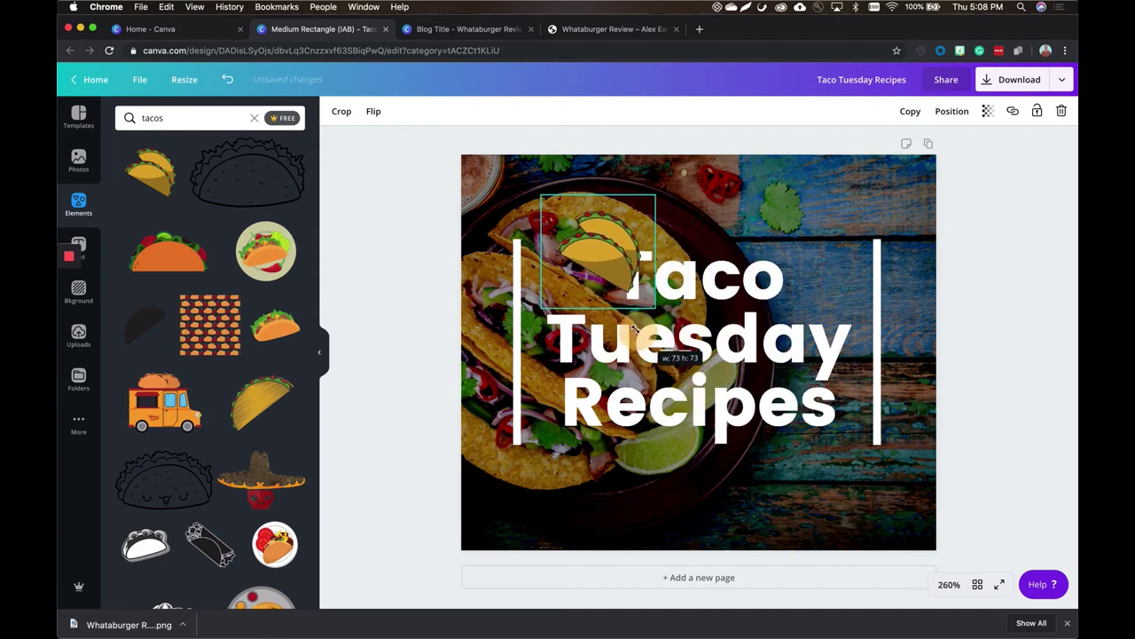
pyautogui.moveTo(600, 225); pyautogui.dragTo(689, 205)
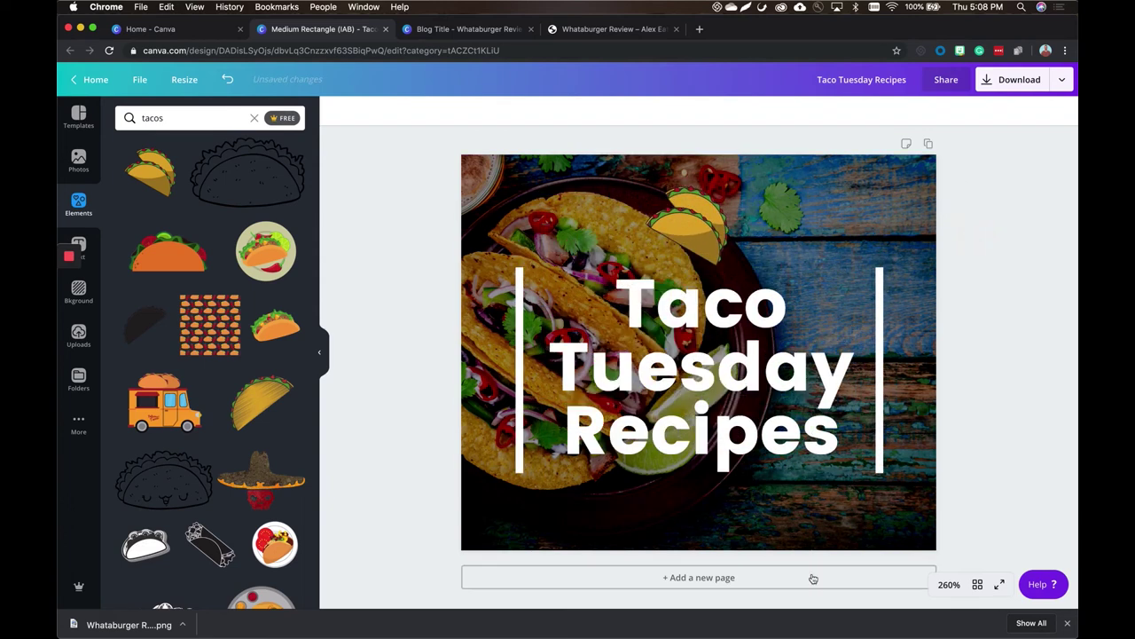
# Download the finished ad as a PNG.
pyautogui.click(1020, 79)
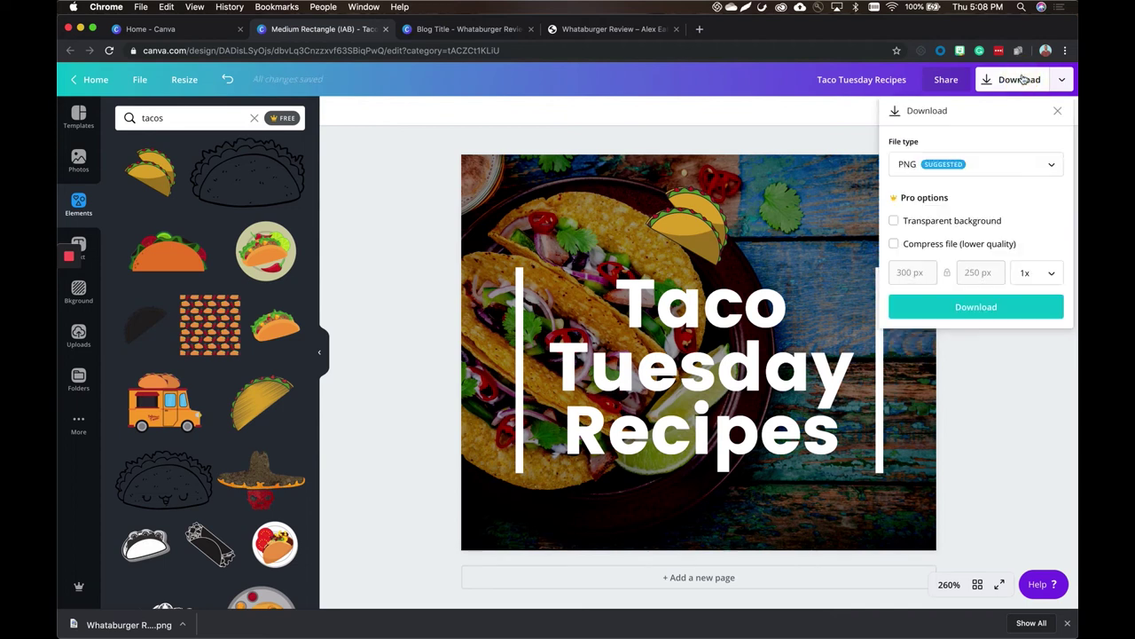
pyautogui.click(961, 304)
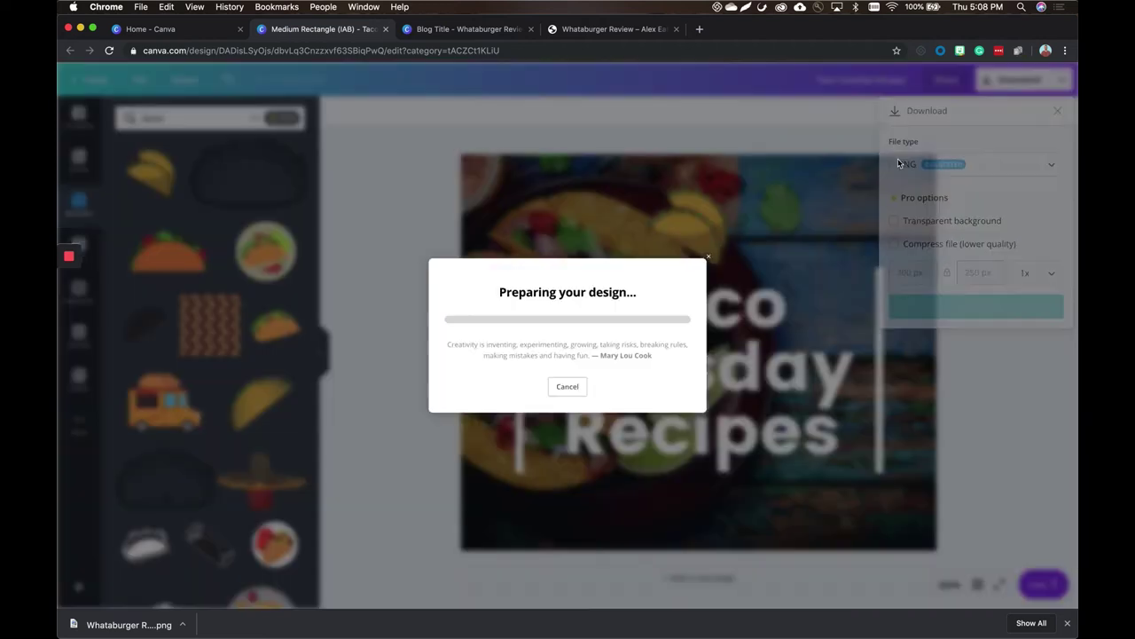
pyautogui.click(609, 29)
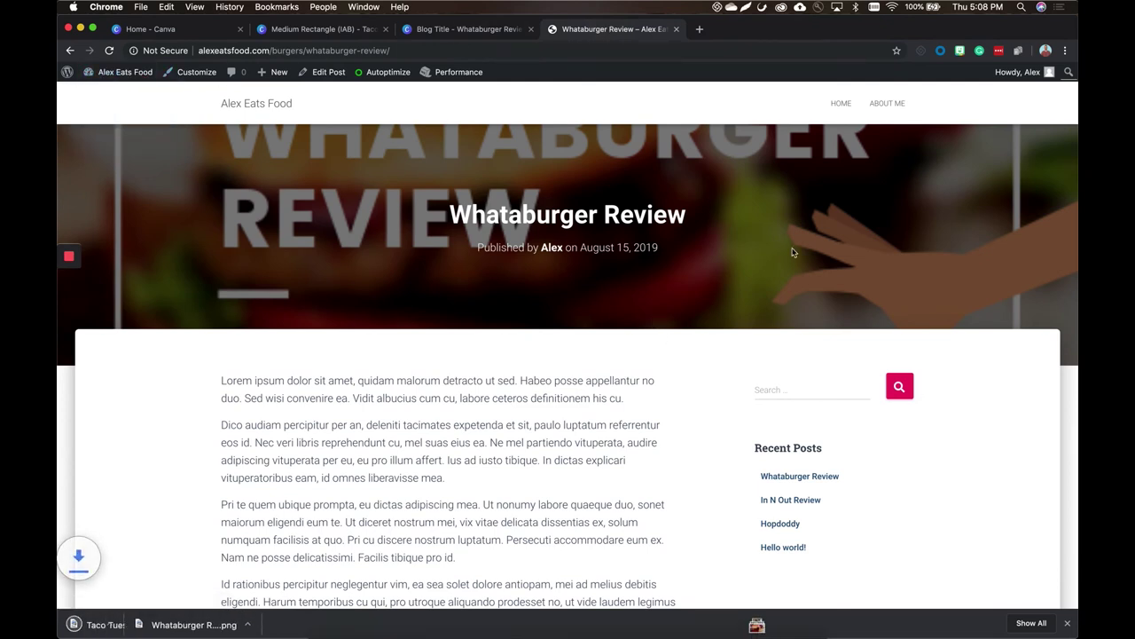
# Drag an Image widget into the Sidebar below Recent Posts via Appearance > Widgets.
pyautogui.moveTo(137, 79)
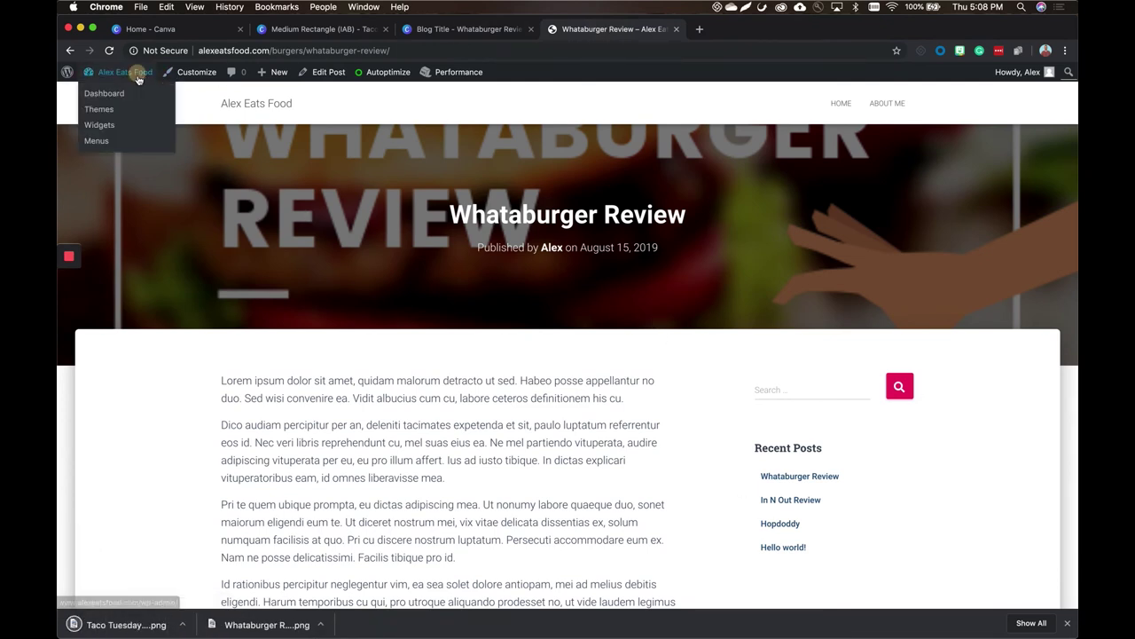
pyautogui.click(103, 93)
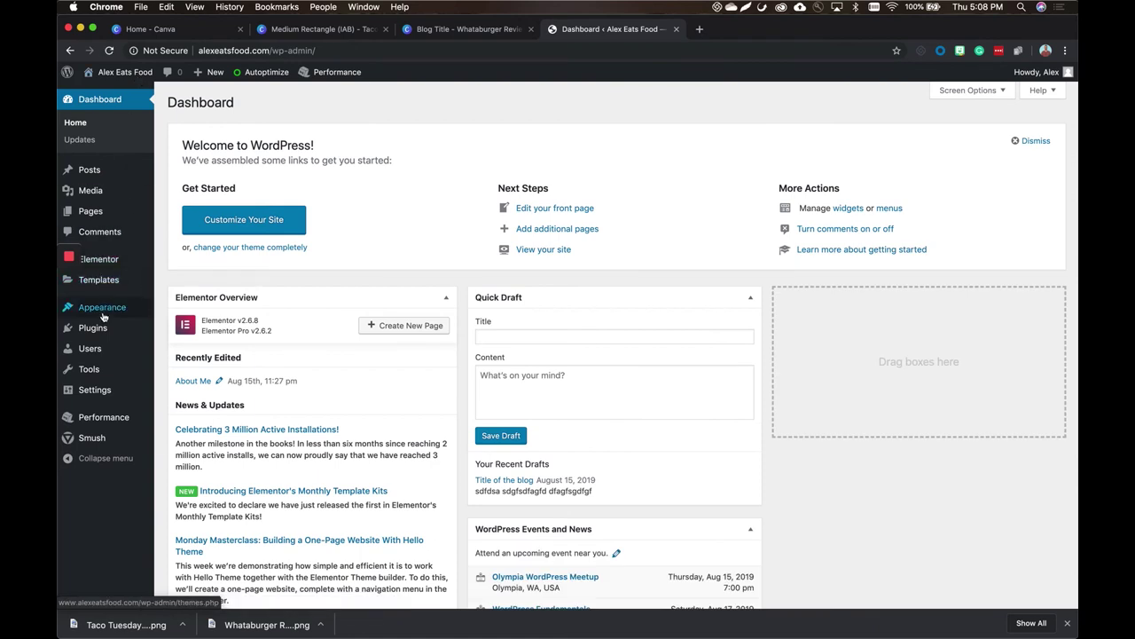
pyautogui.moveTo(104, 317)
pyautogui.click(177, 345)
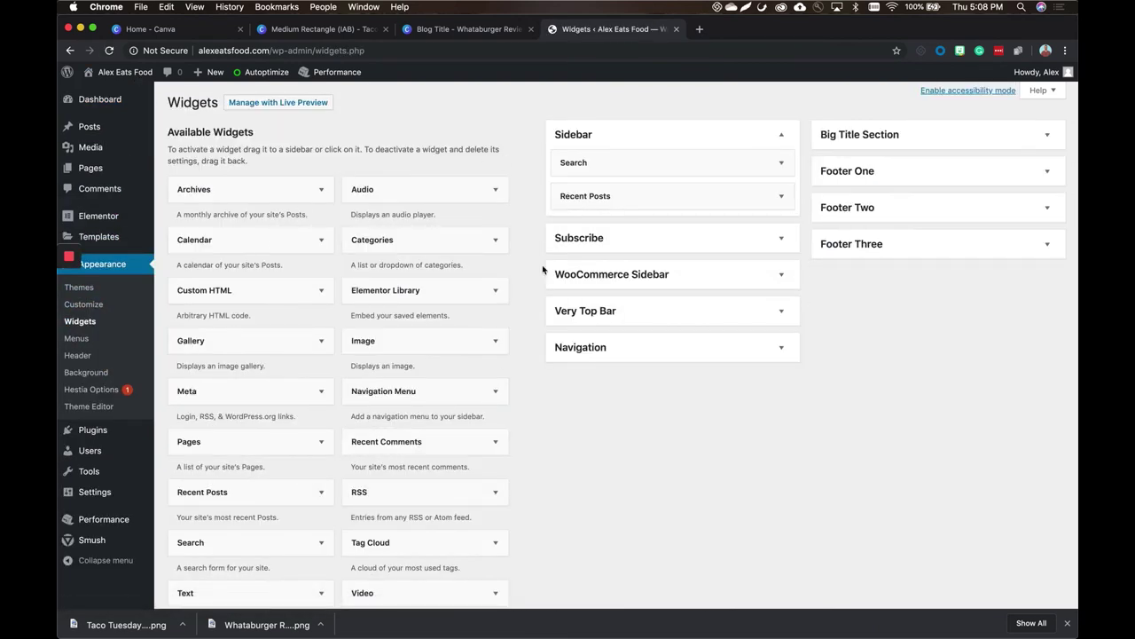
pyautogui.click(444, 337)
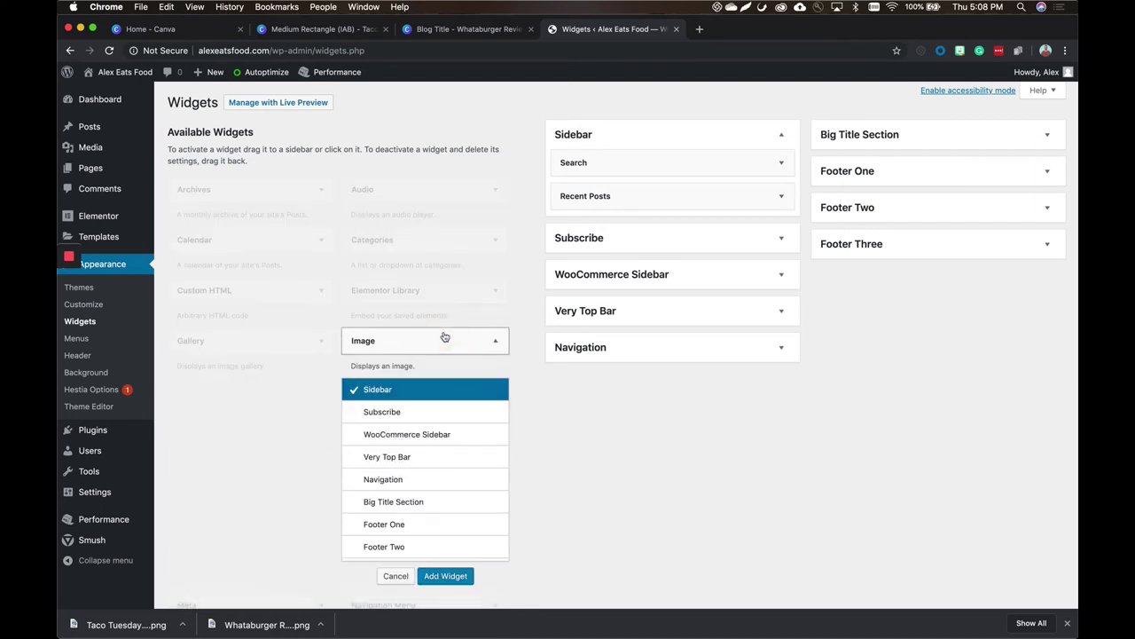
pyautogui.click(444, 336)
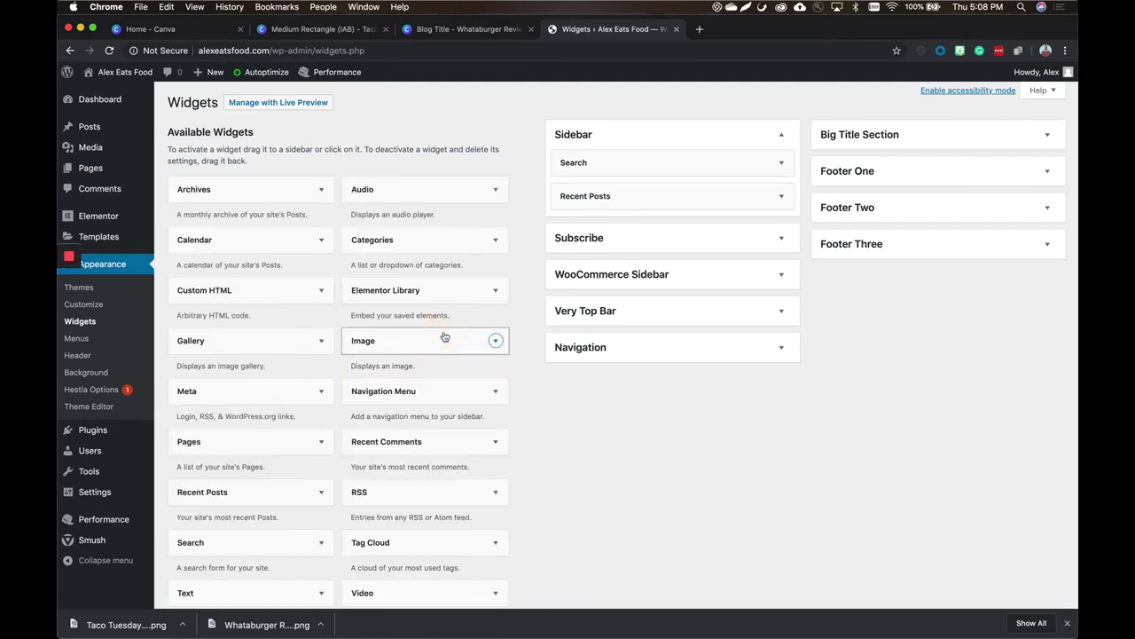
pyautogui.moveTo(424, 343); pyautogui.dragTo(643, 224)
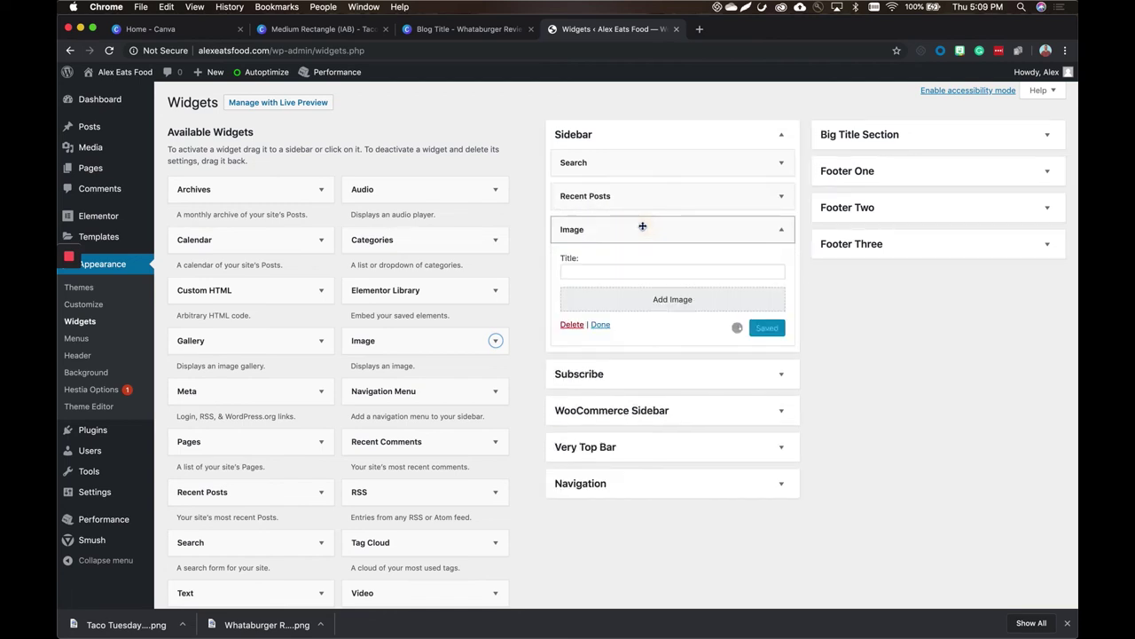
pyautogui.click(660, 305)
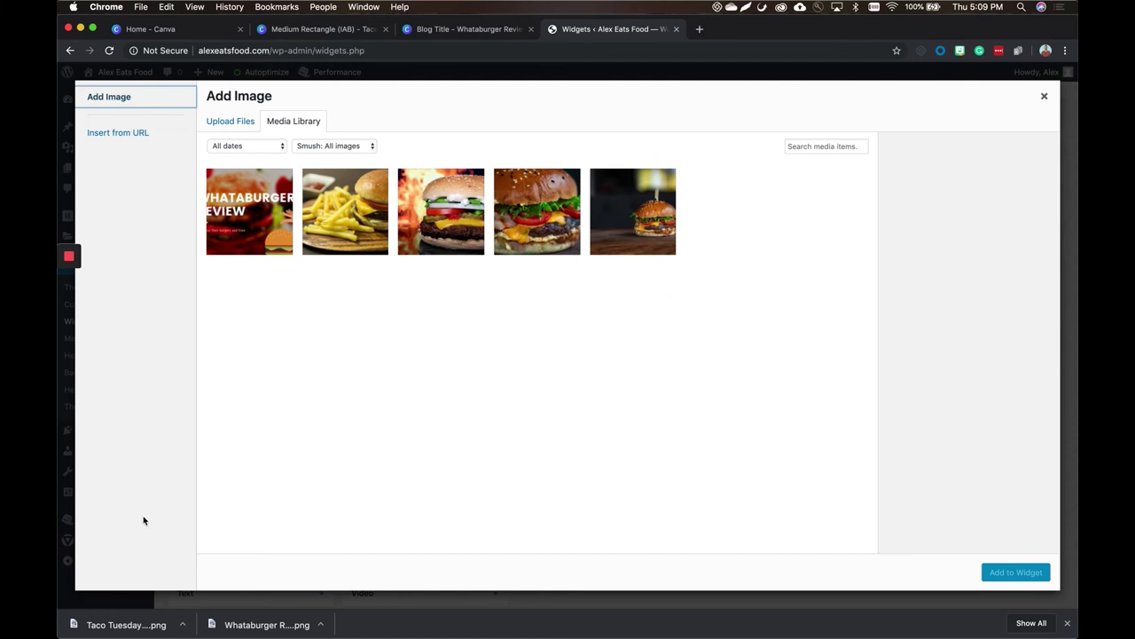
# Upload the Taco Tuesday PNG, add it at Full Size 300 × 250, and save the widget.
pyautogui.moveTo(121, 630); pyautogui.dragTo(332, 464)
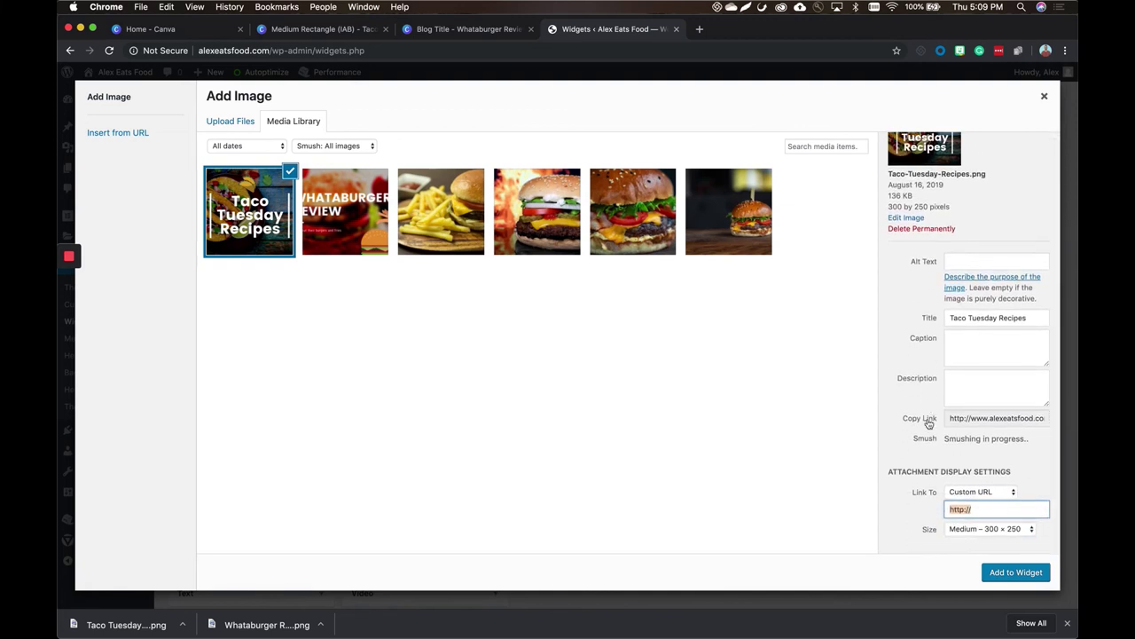
pyautogui.click(981, 529)
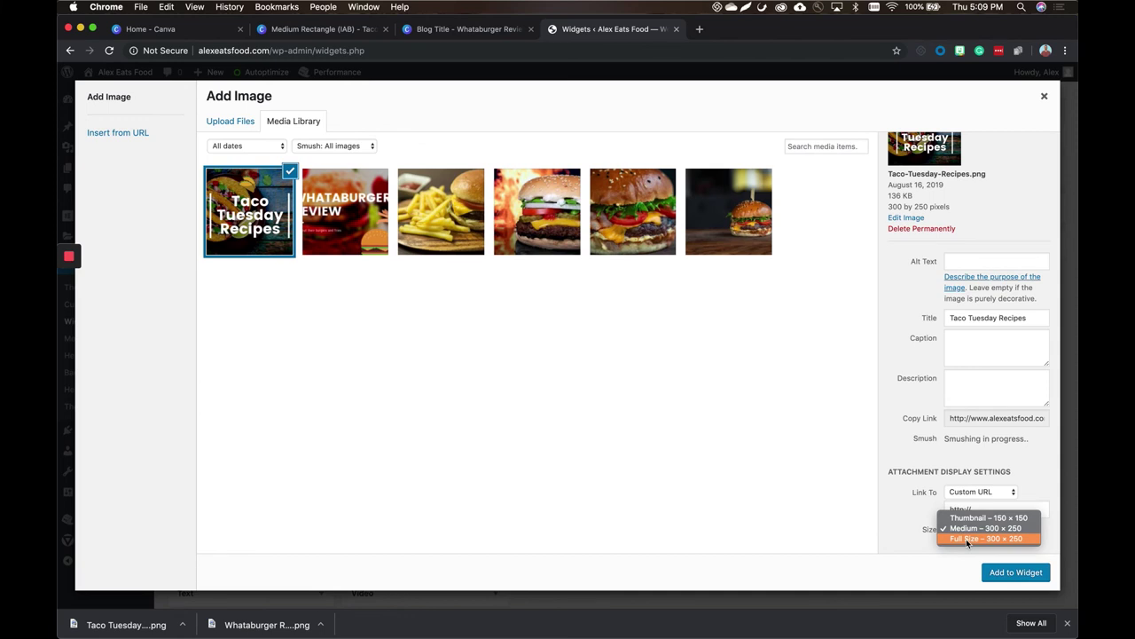
pyautogui.click(966, 538)
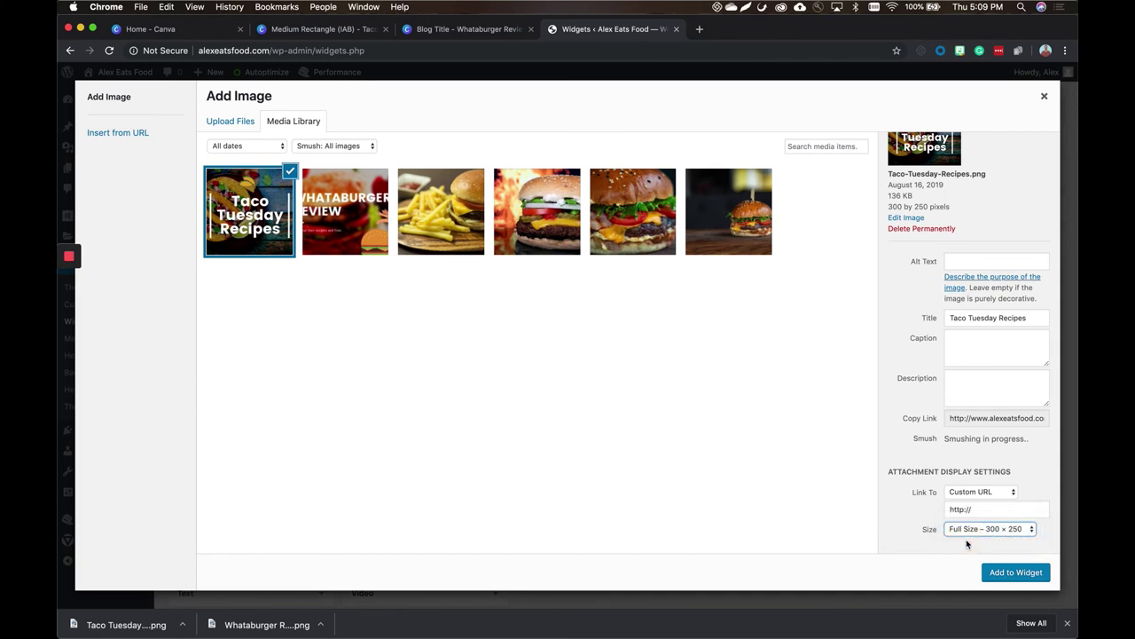
pyautogui.click(1016, 575)
pyautogui.click(768, 518)
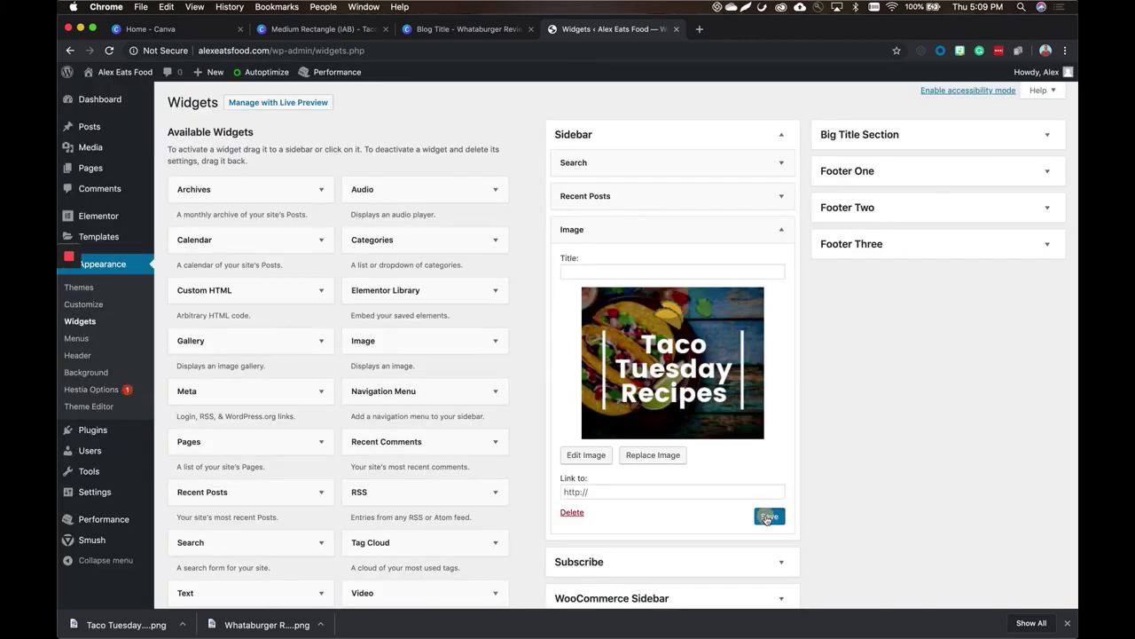
pyautogui.click(623, 494)
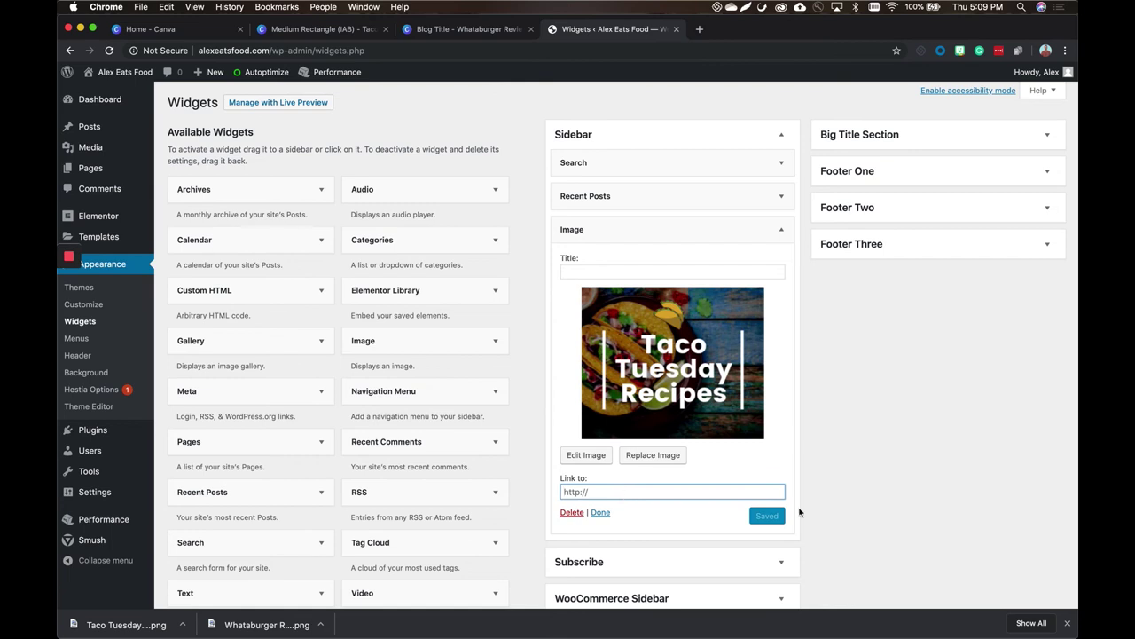
# View the live Whataburger Review post and check its sidebar for the Taco Tuesday ad.
pyautogui.click(140, 78)
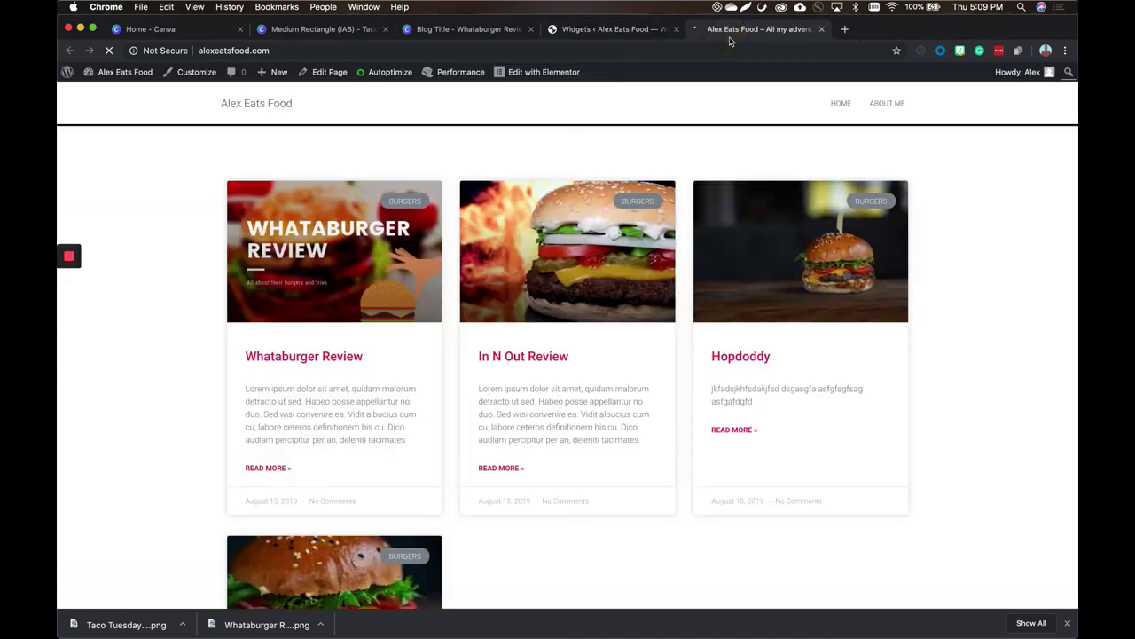
pyautogui.click(329, 357)
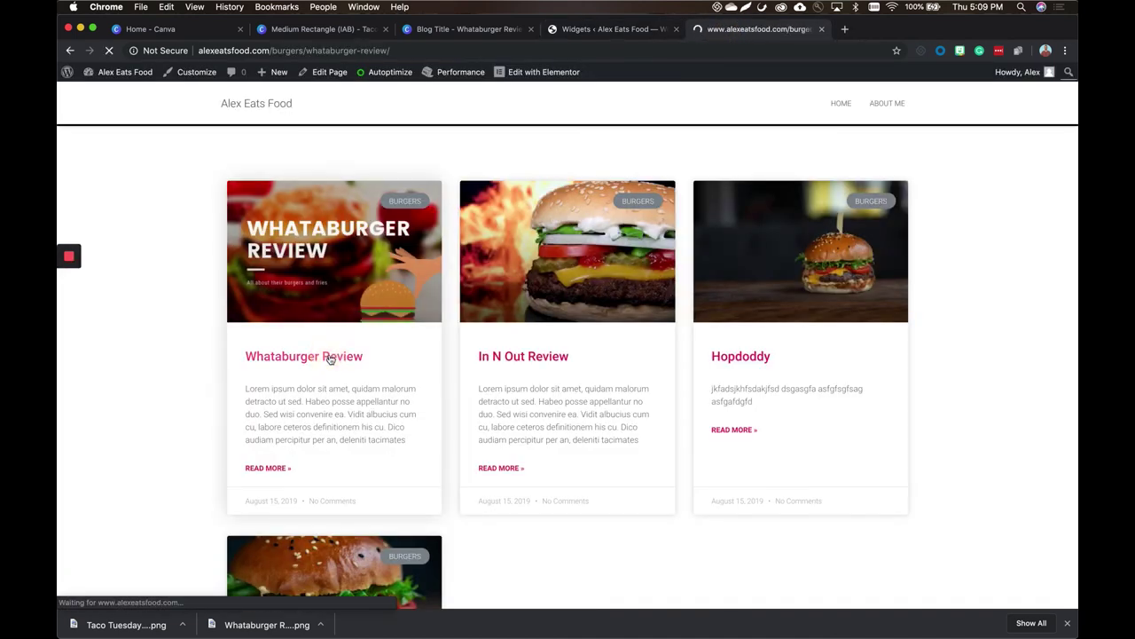
pyautogui.scroll(-5, 536, 489)
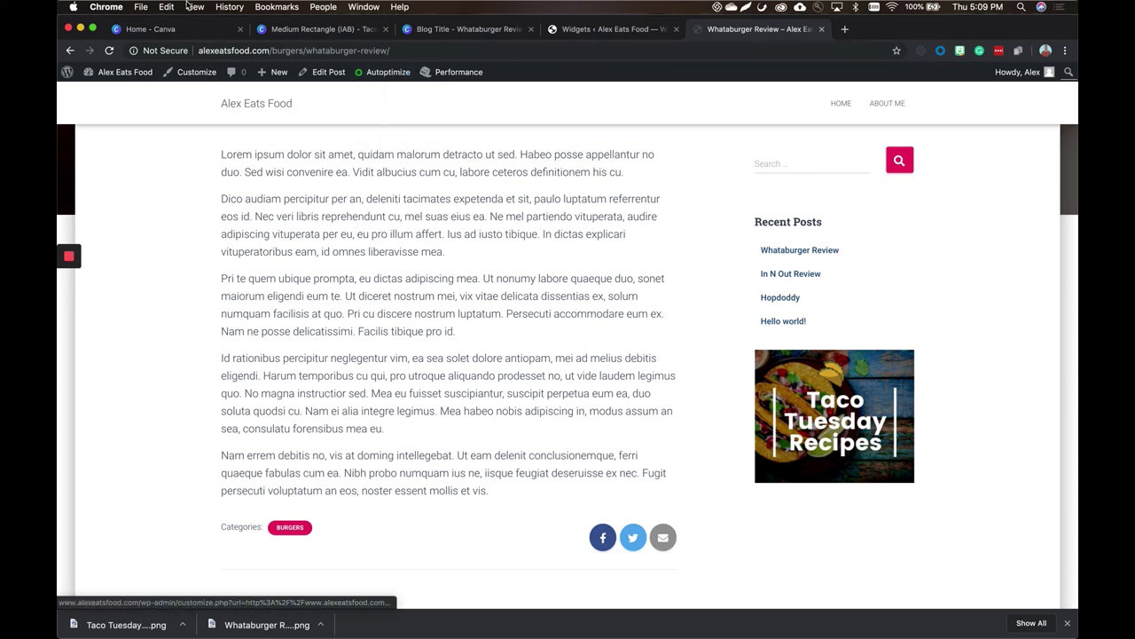
pyautogui.click(177, 29)
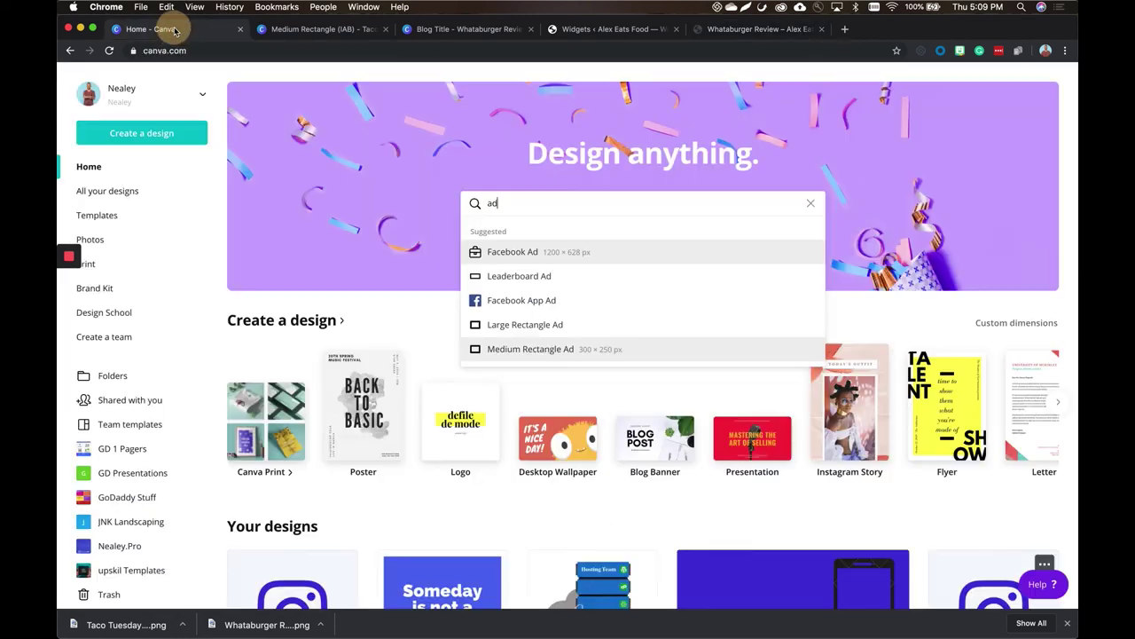
# Clear the 'ad' search and advance the design-type carousel to show Website, YouTube Thumbnail and Instagram Post.
pyautogui.click(811, 204)
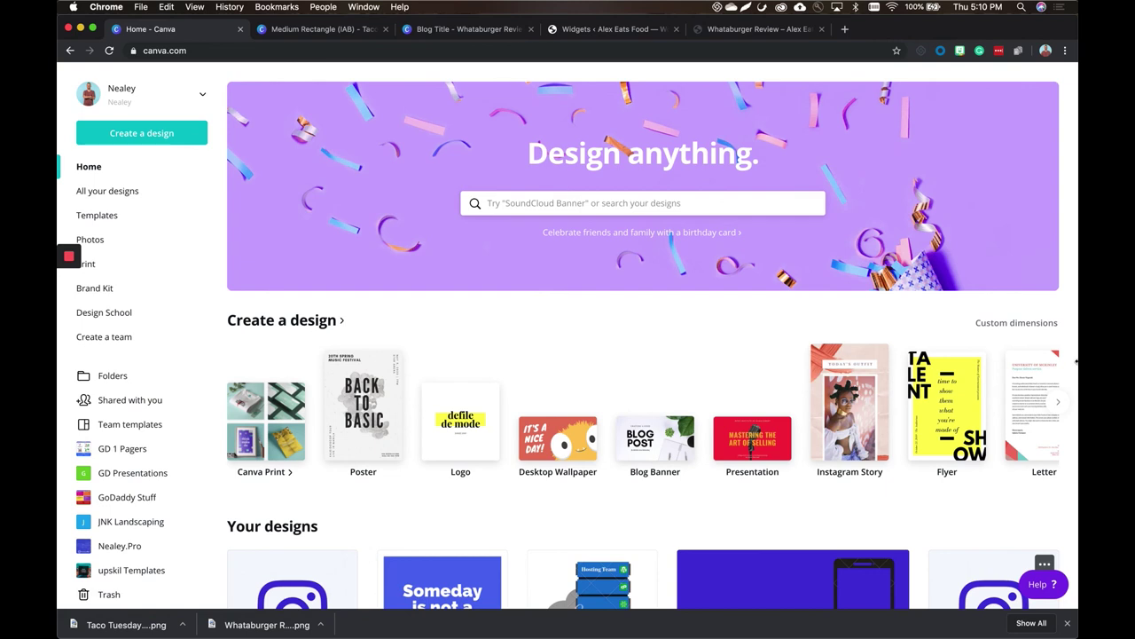
pyautogui.click(1059, 402)
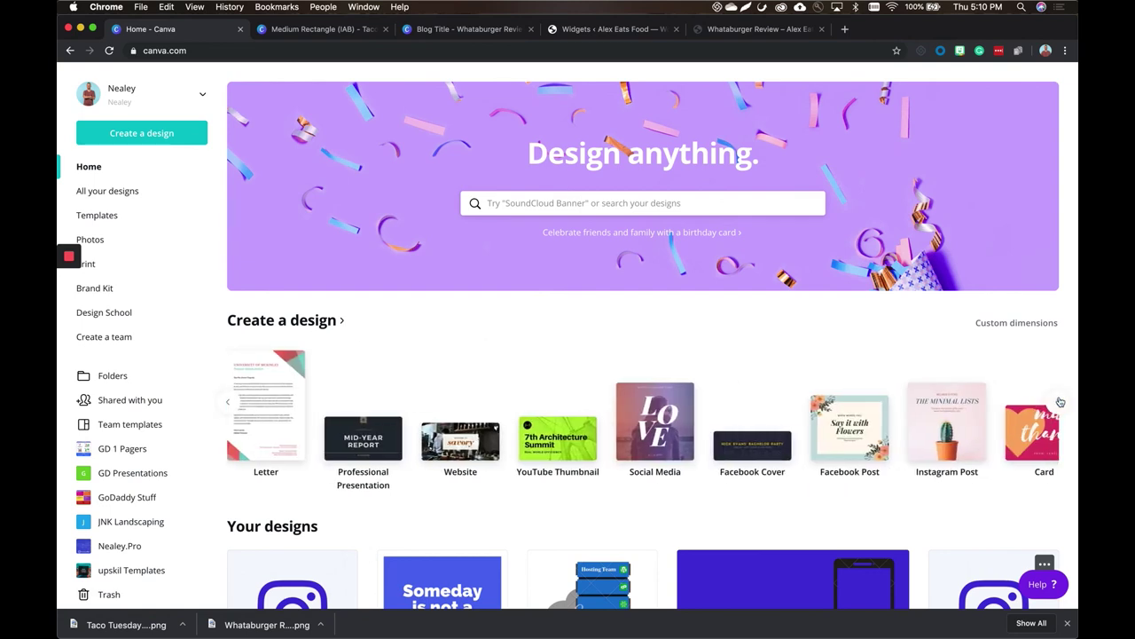